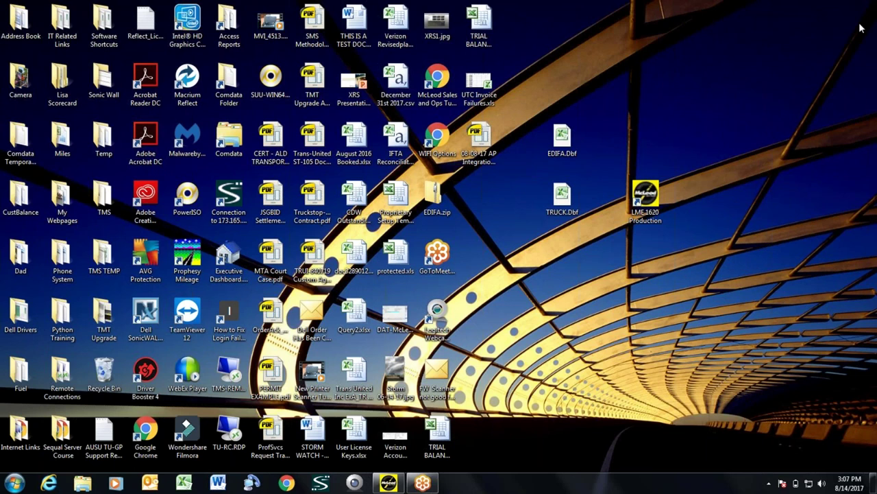
# Switch to LoadMaster and open the Personal Preferences record for updating, with the email address field selected
pyautogui.click(388, 483)
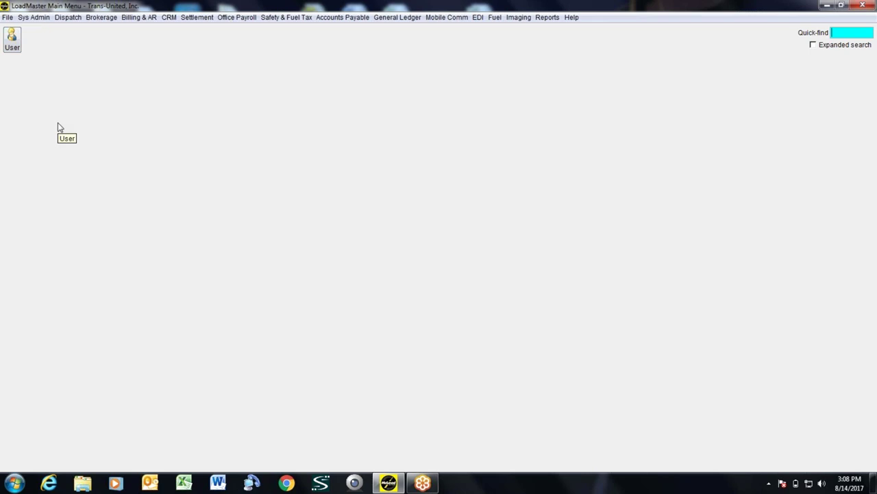
pyautogui.click(8, 18)
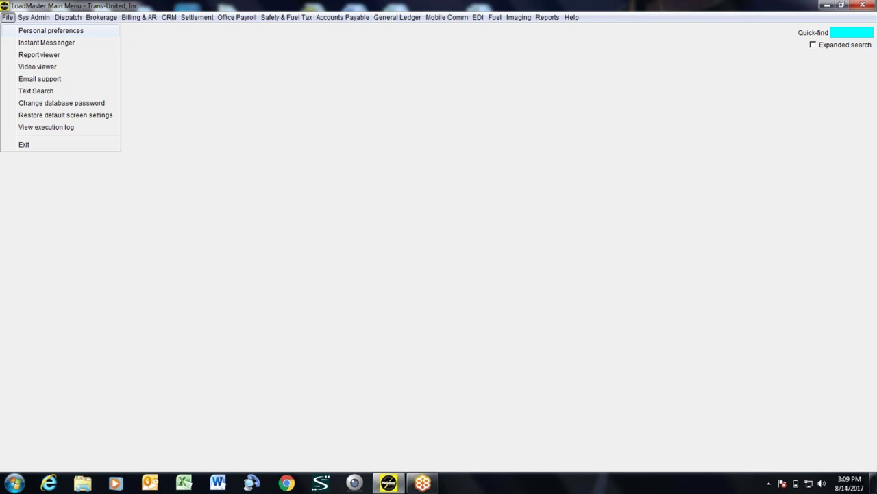
pyautogui.click(51, 30)
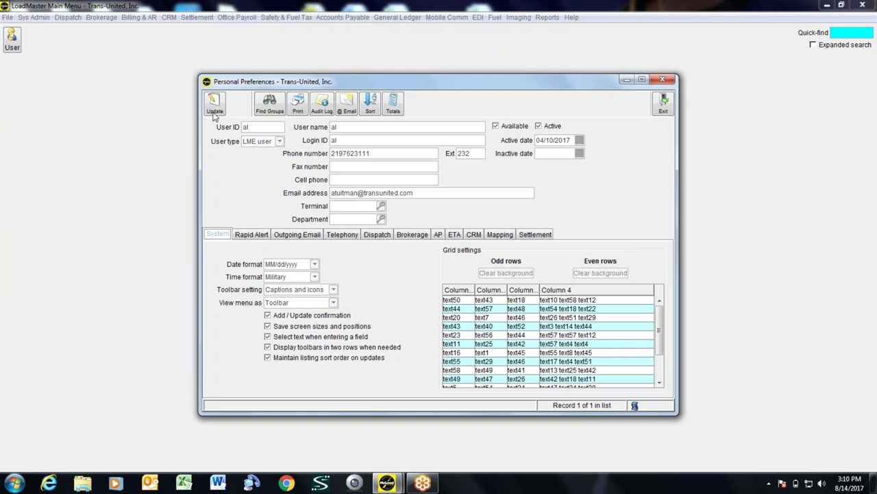
pyautogui.click(213, 104)
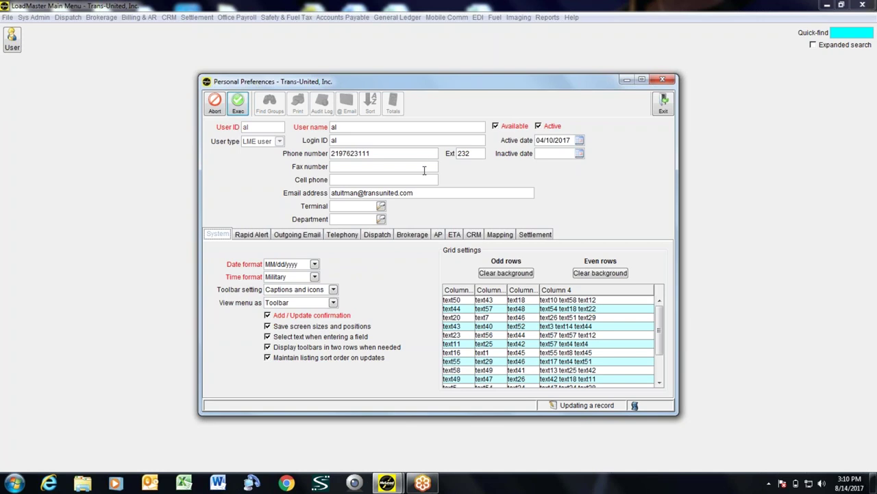
pyautogui.click(420, 192)
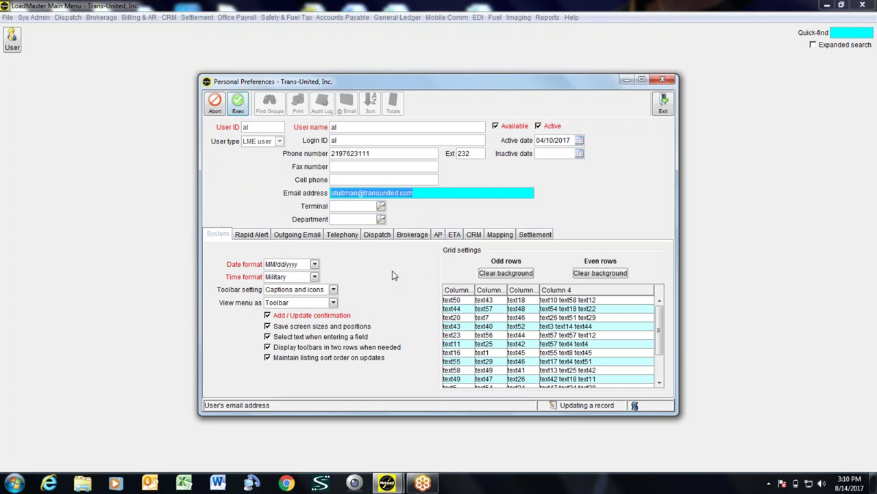
# Examine the available choices for date format, time format, toolbar setting and menu view in the System preferences
pyautogui.click(315, 265)
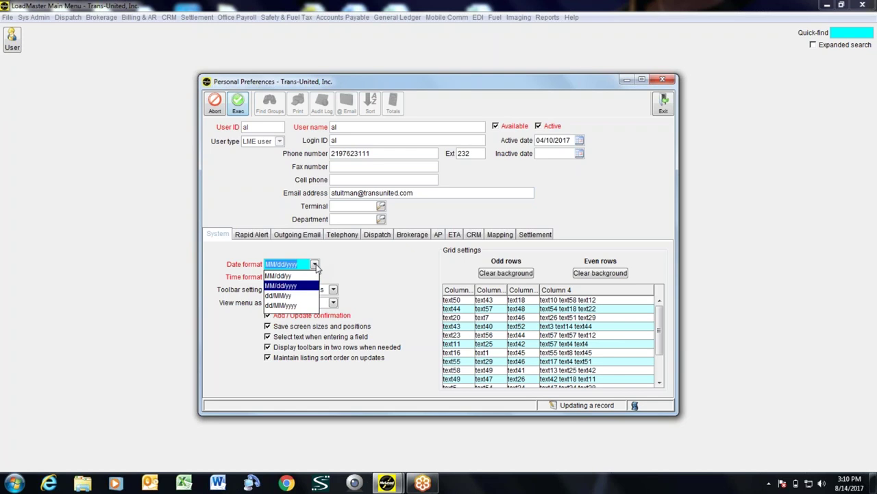
pyautogui.click(316, 265)
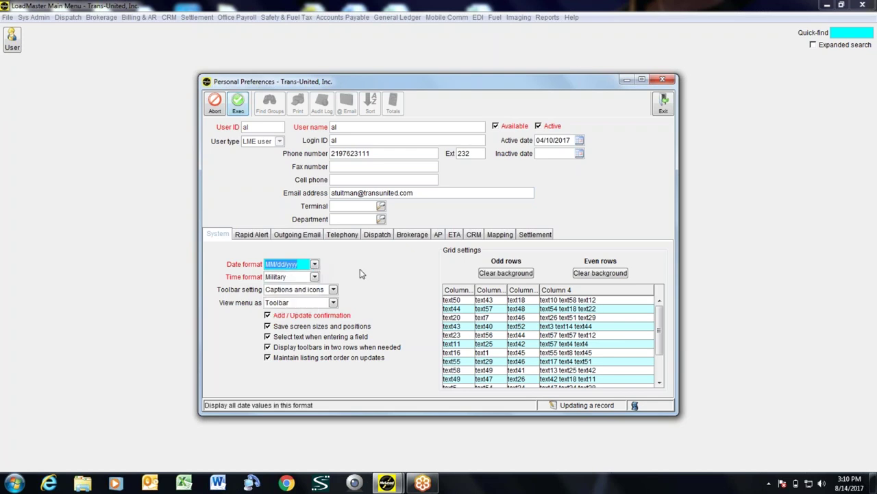
pyautogui.click(314, 277)
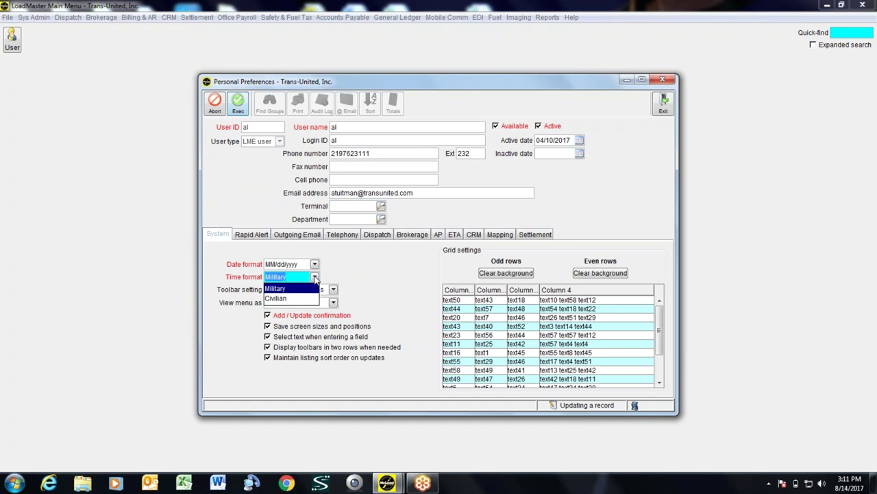
pyautogui.click(315, 277)
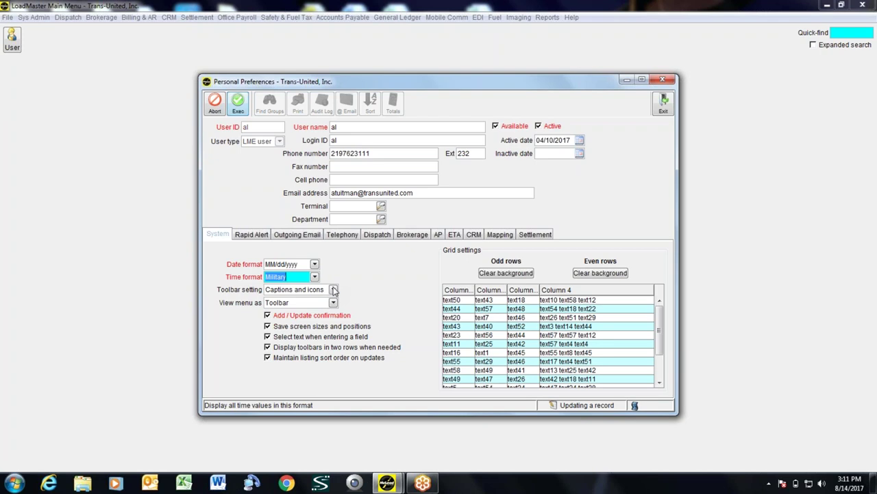
pyautogui.click(333, 290)
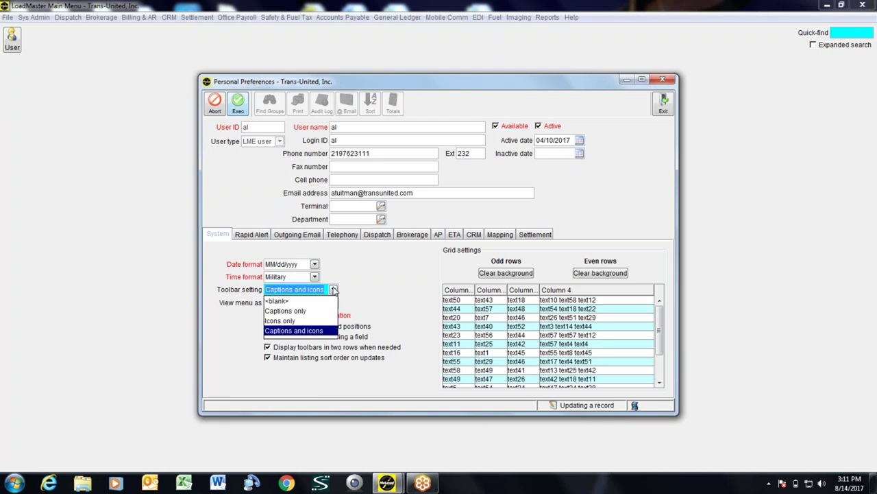
pyautogui.click(333, 289)
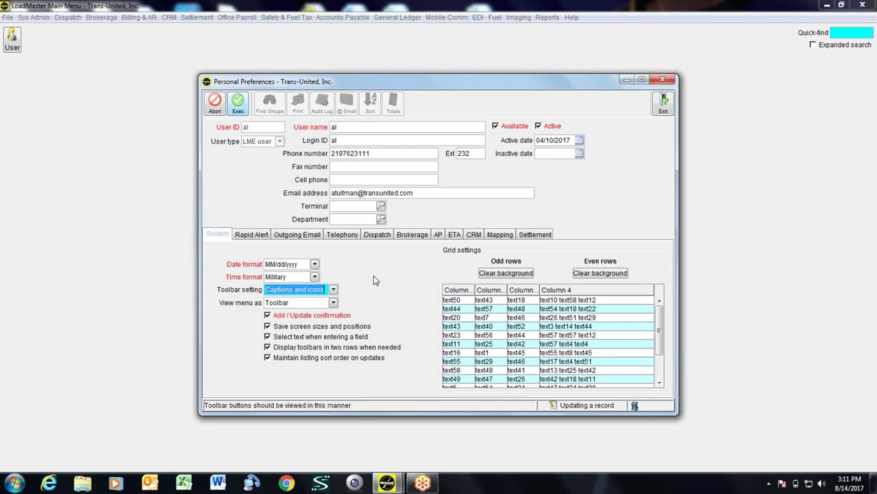
pyautogui.click(333, 303)
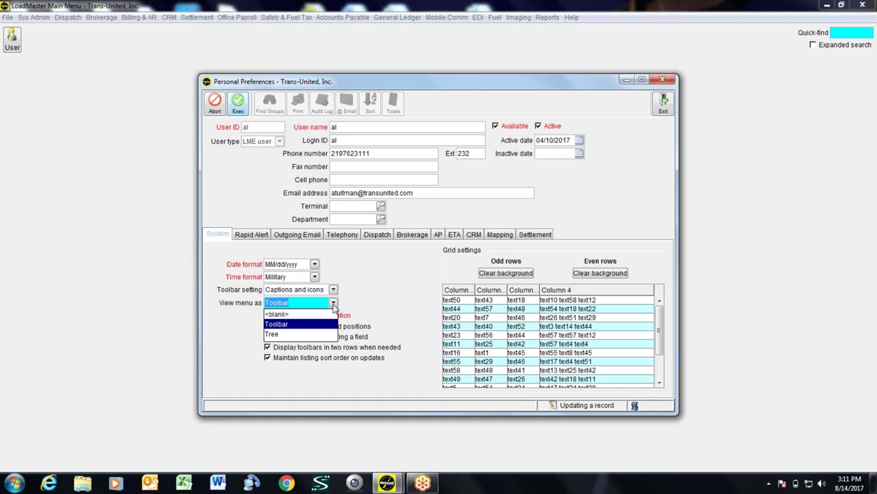
pyautogui.click(343, 304)
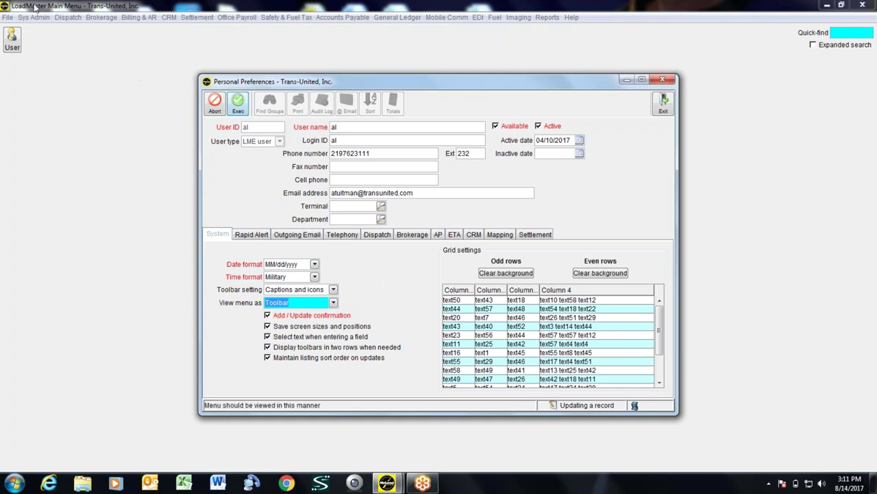
# Look over the Dispatch functions, including Customer Service and Service Failures, and return to the Personal Preferences window
pyautogui.click(64, 17)
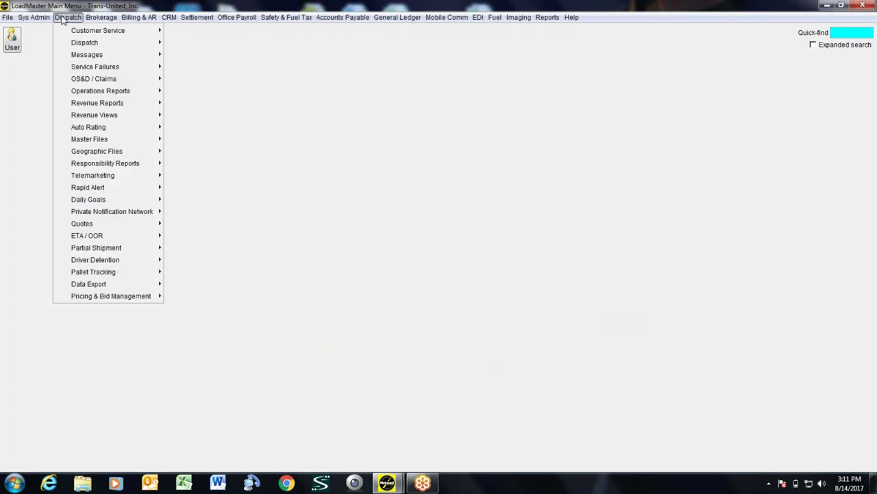
pyautogui.moveTo(69, 43)
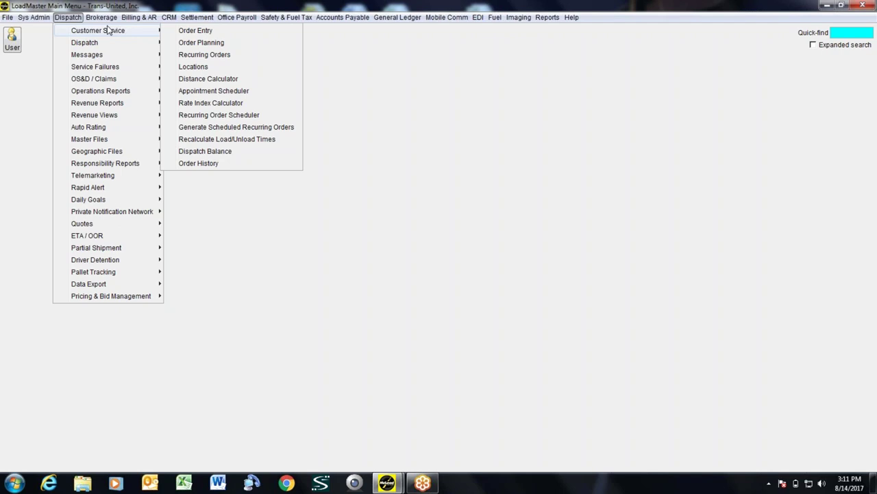
pyautogui.moveTo(96, 66)
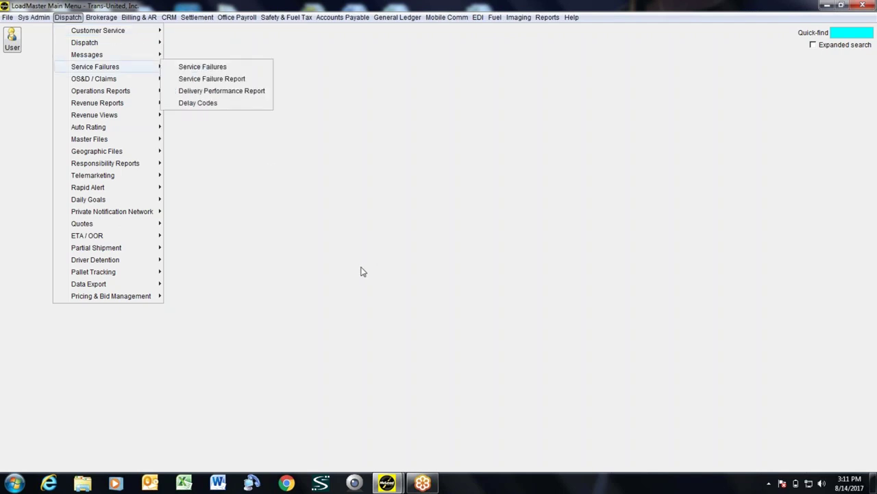
pyautogui.click(330, 245)
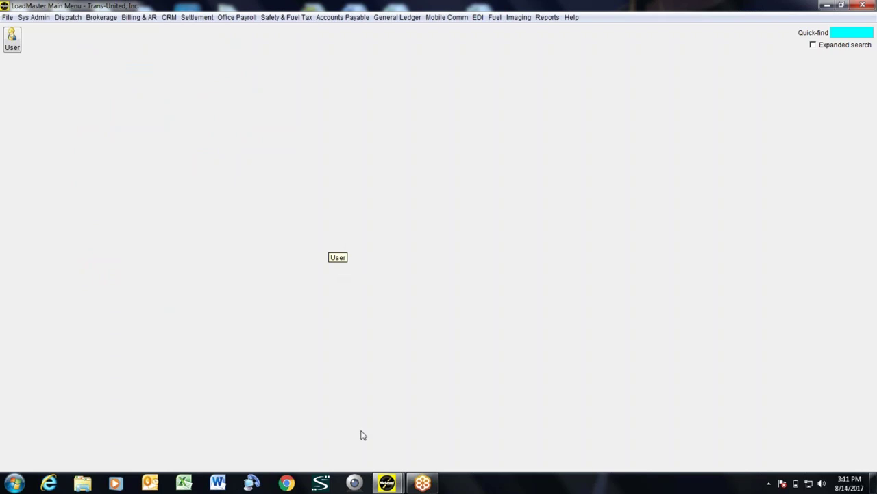
pyautogui.moveTo(387, 483)
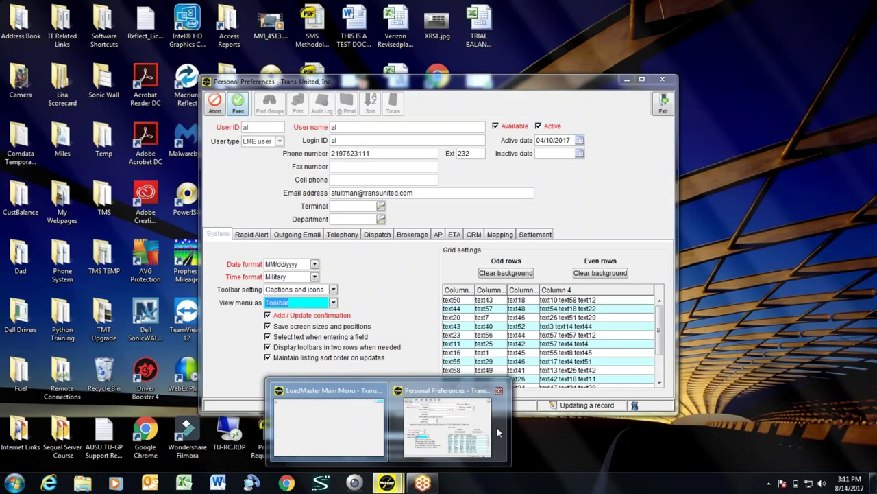
pyautogui.click(496, 427)
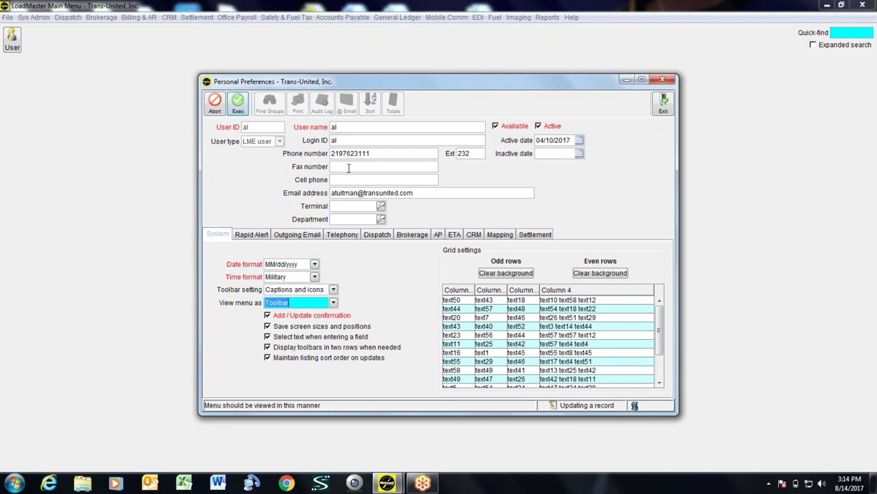
# Open the Dispatch Order Entry window to examine its two-row toolbar and overflow commands, and return to Personal Preferences
pyautogui.click(383, 152)
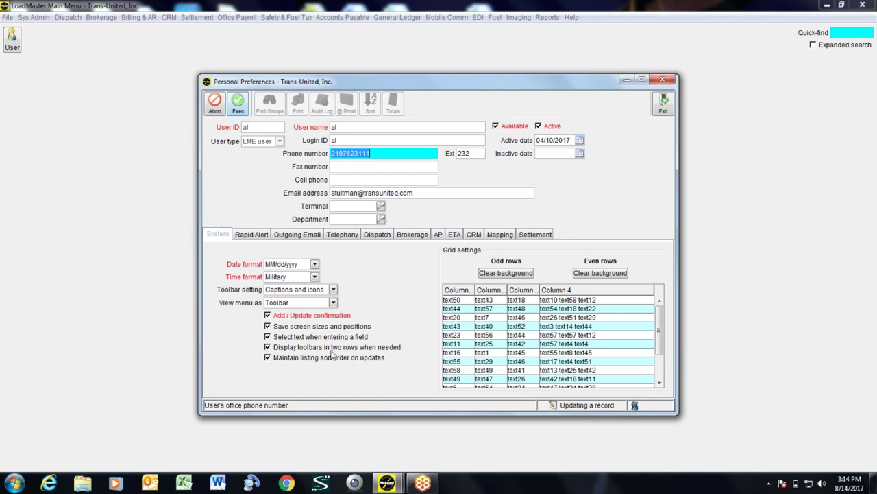
pyautogui.click(76, 20)
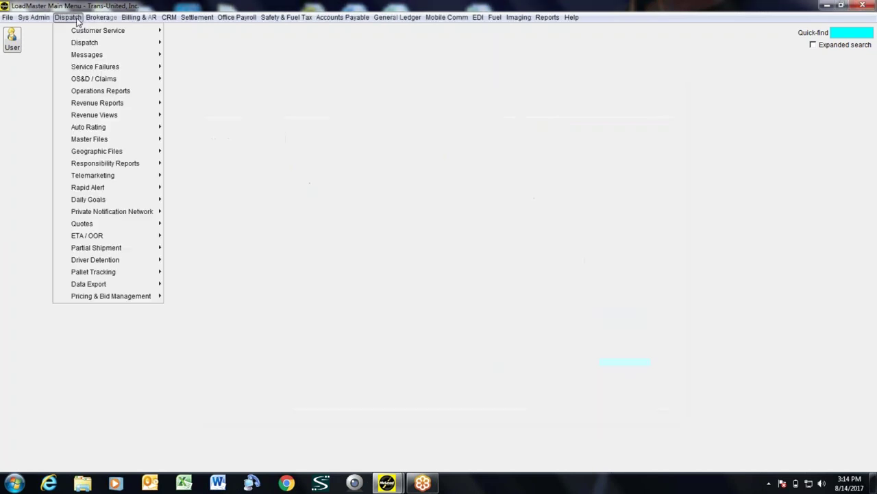
pyautogui.moveTo(92, 20)
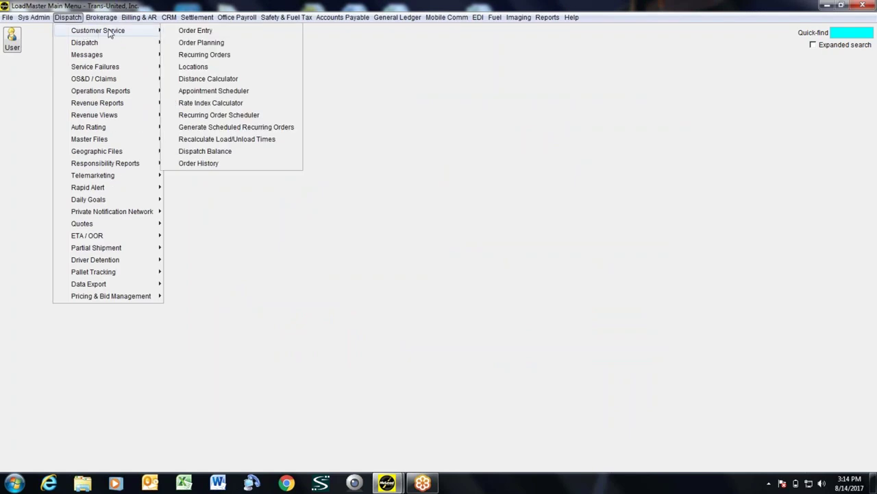
pyautogui.click(192, 31)
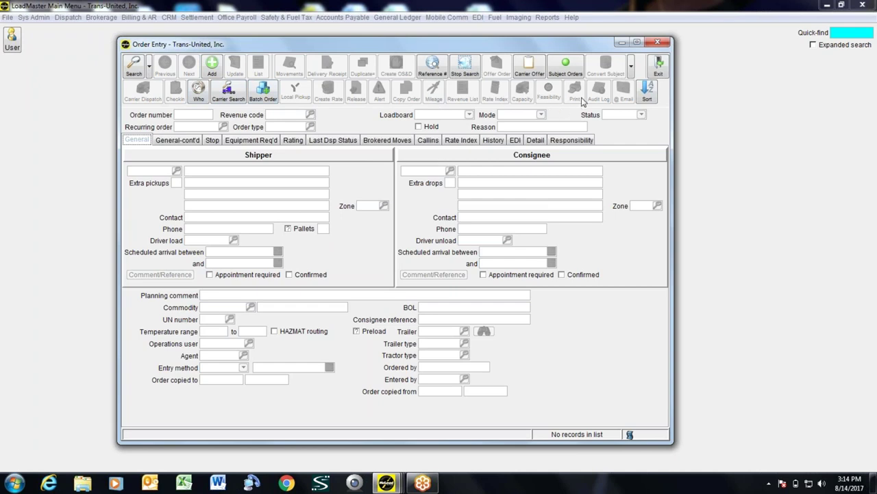
pyautogui.click(632, 66)
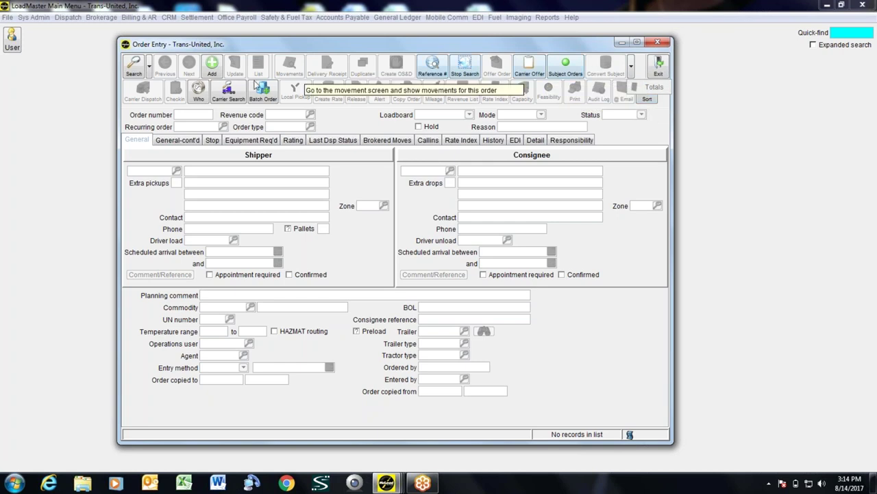
pyautogui.click(632, 65)
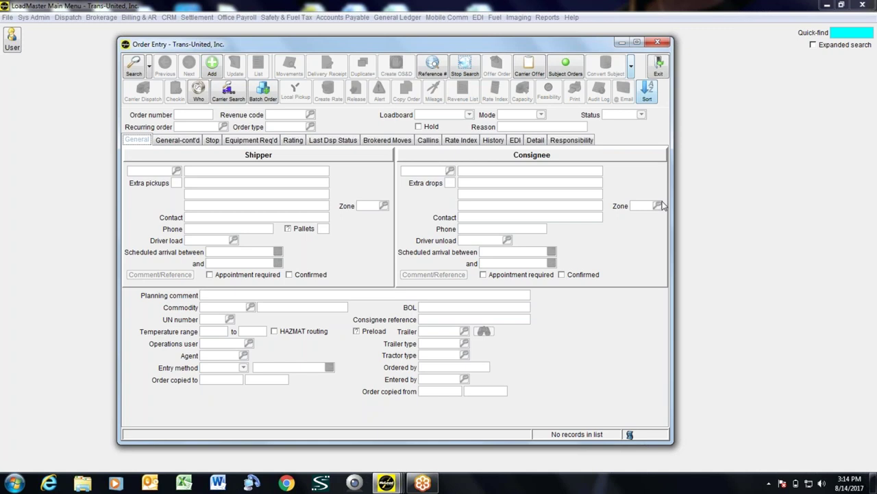
pyautogui.click(660, 66)
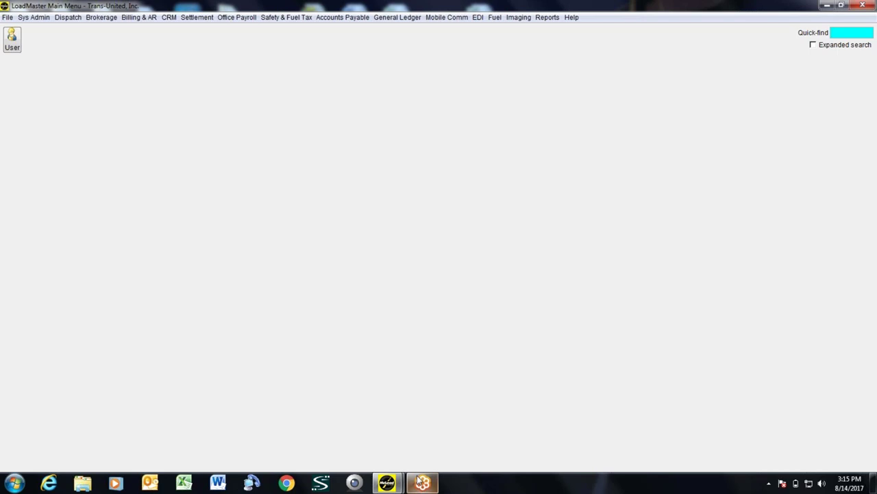
pyautogui.moveTo(387, 482)
pyautogui.click(499, 451)
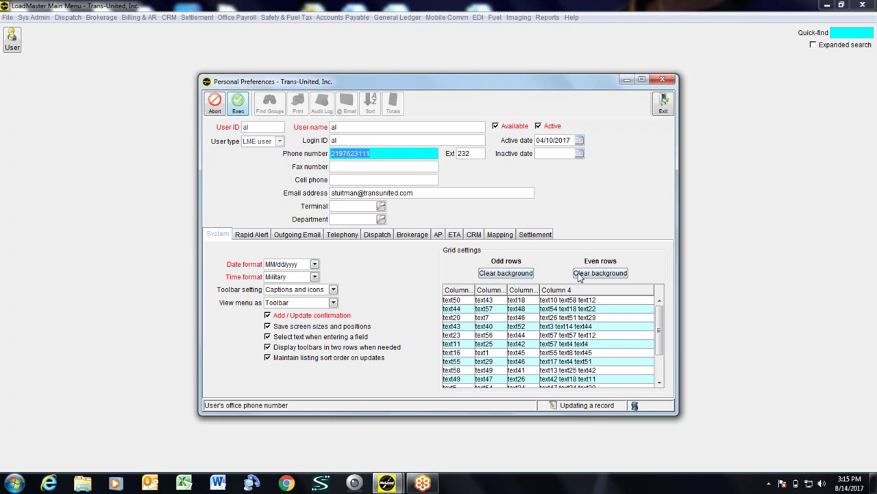
# Clear the grid's odd and even row backgrounds and set the odd rows' background to a light green swatch
pyautogui.click(519, 272)
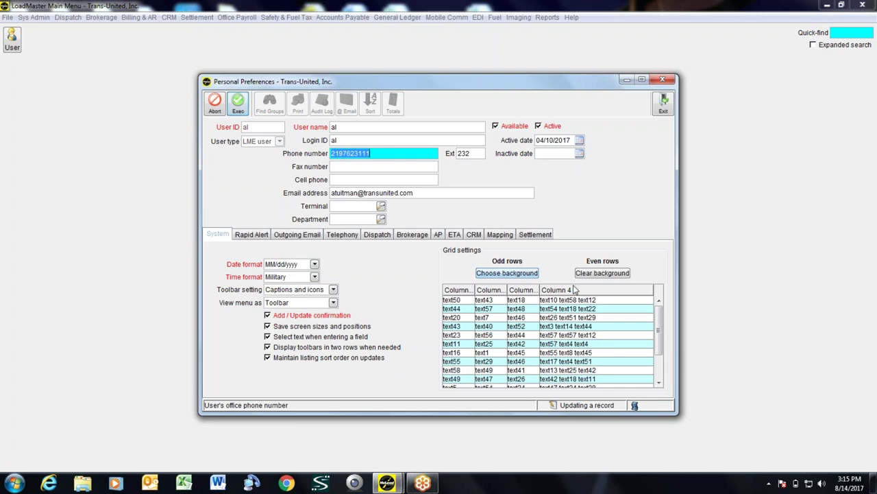
pyautogui.click(603, 272)
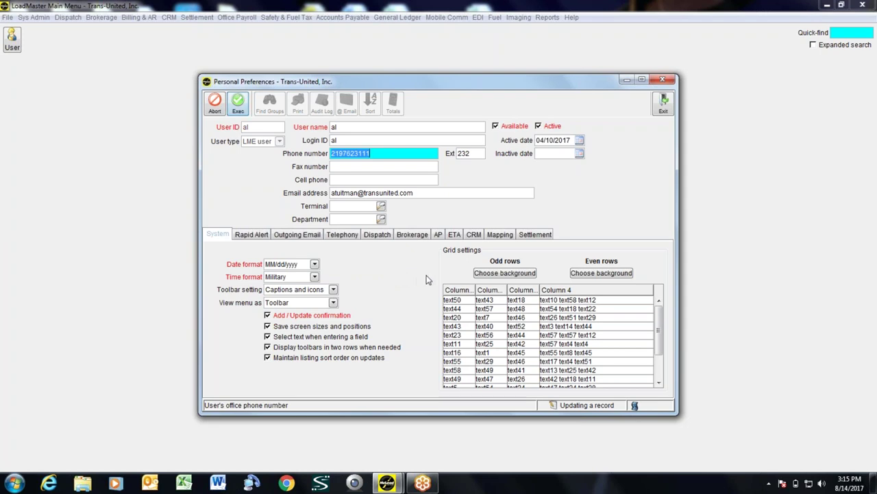
pyautogui.click(500, 274)
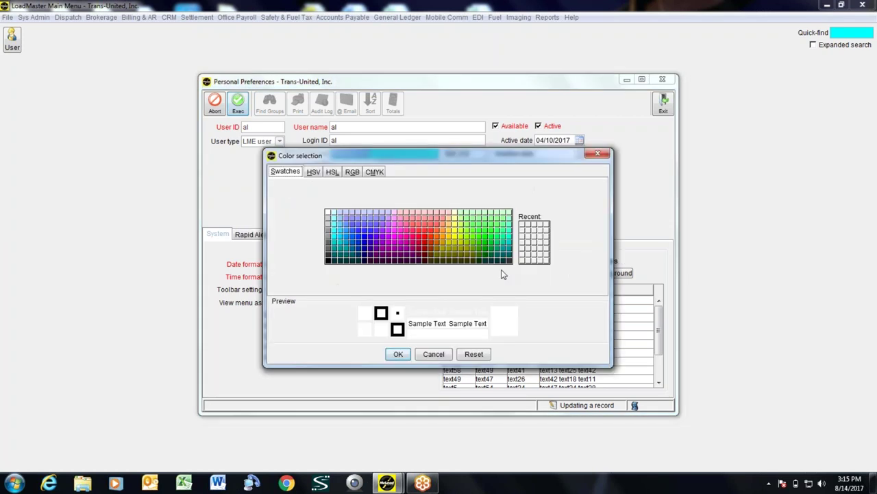
pyautogui.click(461, 218)
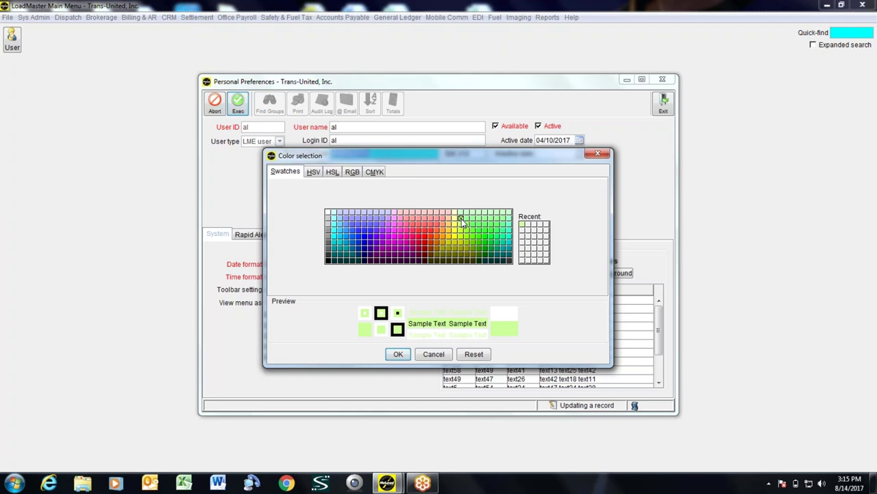
pyautogui.click(398, 354)
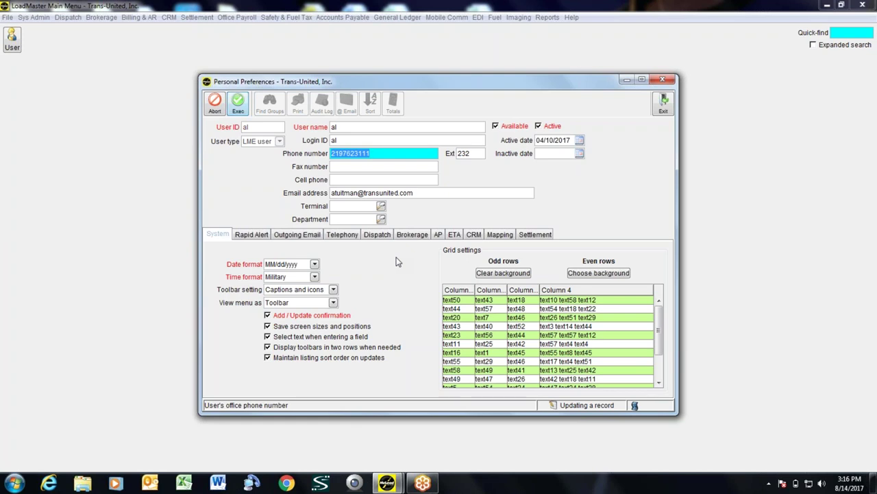
# Set the background of the grid's even rows to a bright pink swatch
pyautogui.click(574, 273)
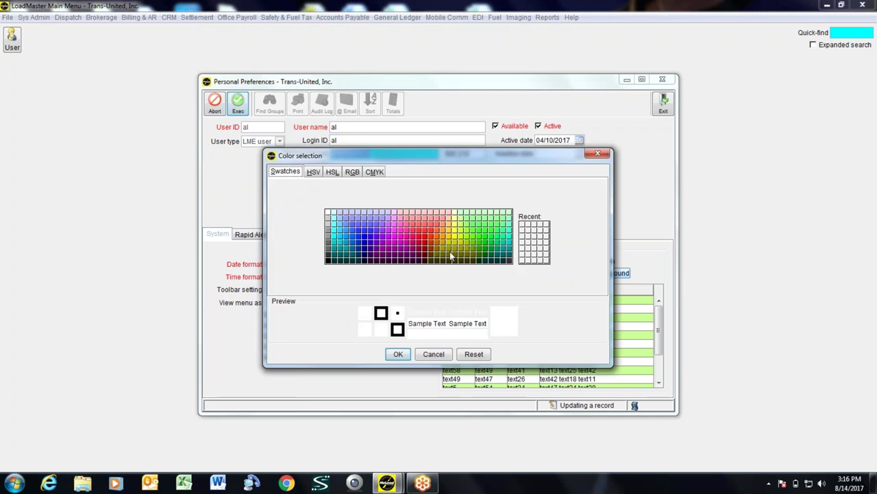
pyautogui.click(396, 224)
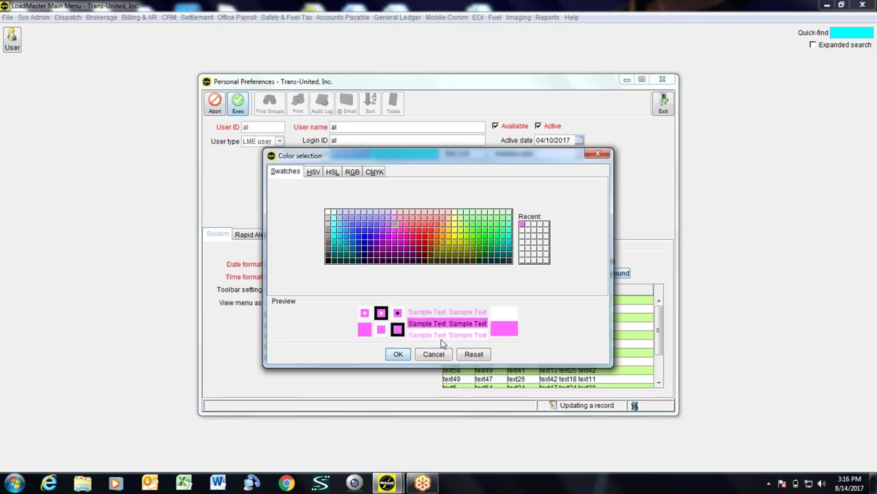
pyautogui.click(403, 354)
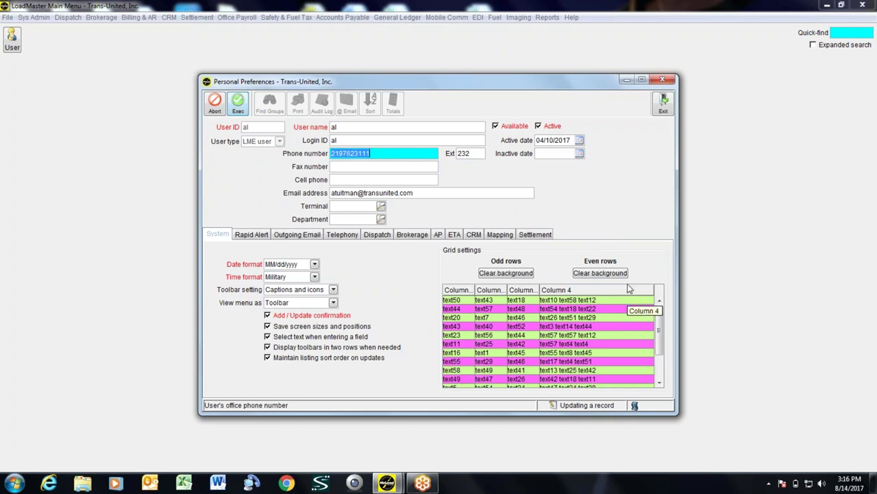
# Clear the even rows' background in the grid settings, save the preferences record and close Personal Preferences
pyautogui.click(623, 274)
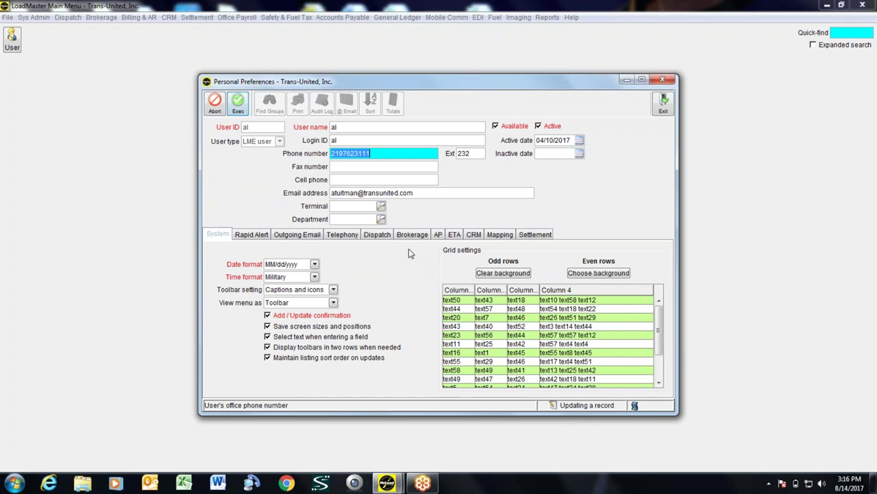
pyautogui.click(243, 106)
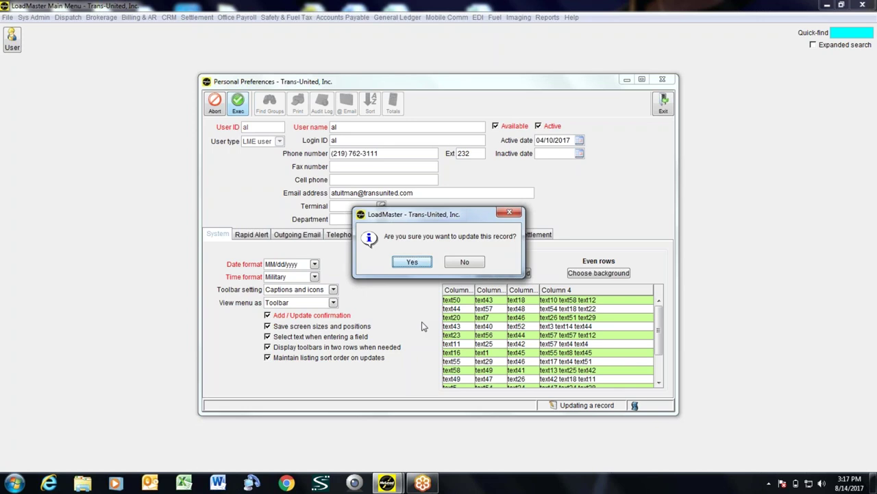
pyautogui.click(414, 263)
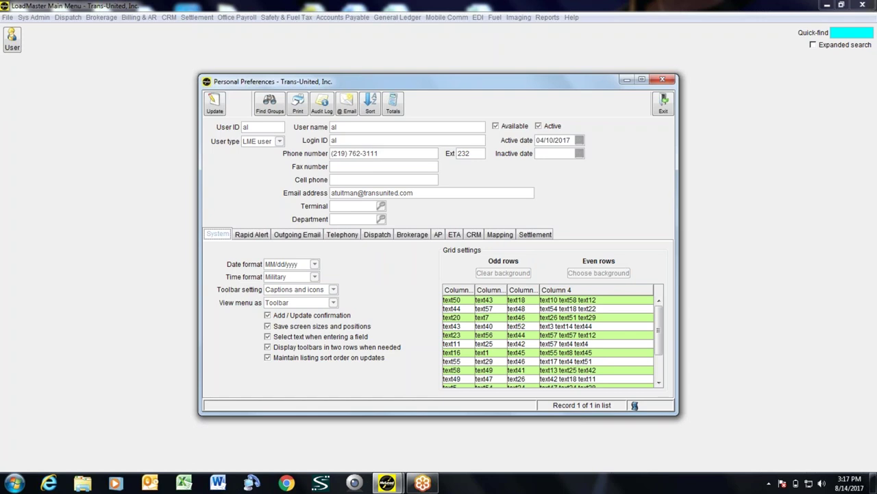
pyautogui.click(663, 103)
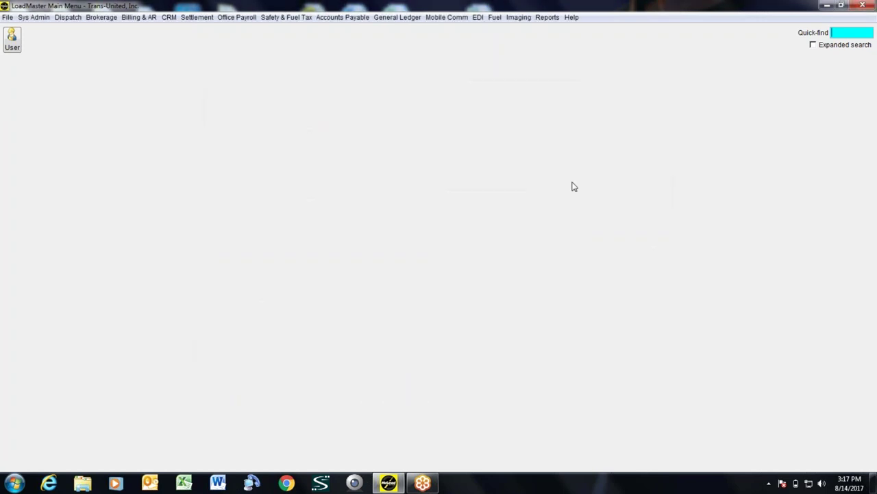
# Open Instant Messenger and send the message "Yo" to the users in the fourth and fifth rows, dismissing the incoming broadcast message
pyautogui.click(8, 18)
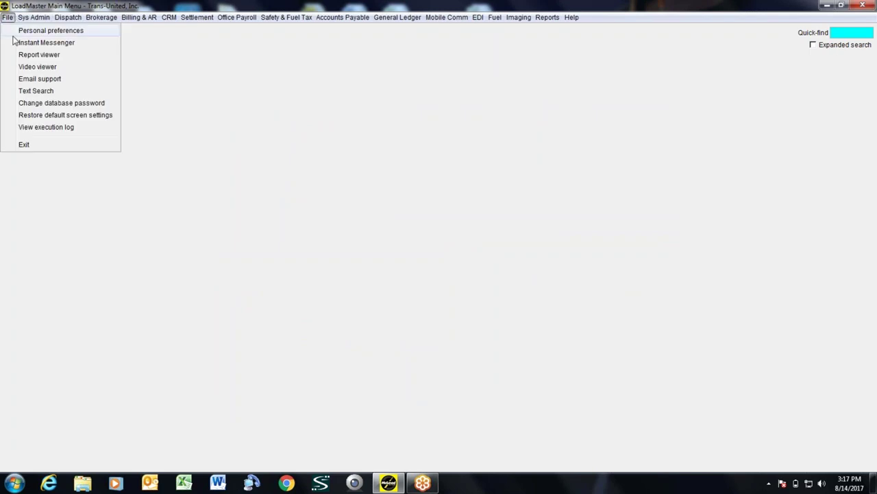
pyautogui.click(41, 42)
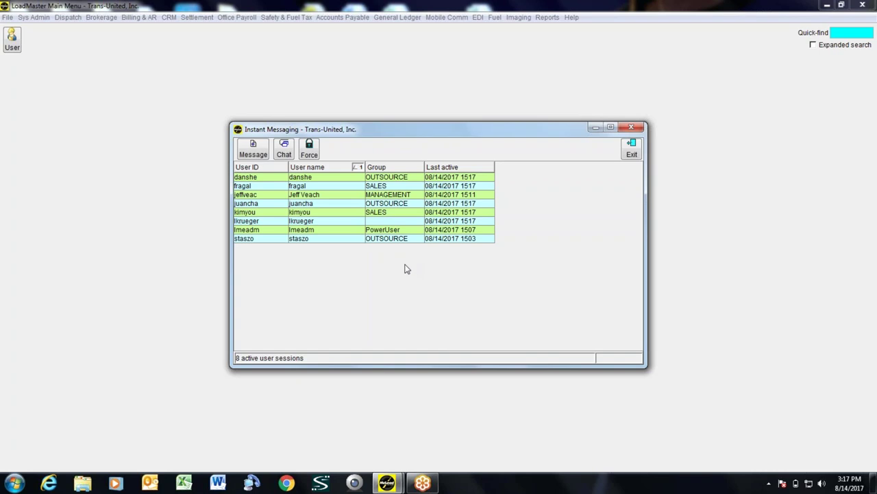
pyautogui.click(344, 212)
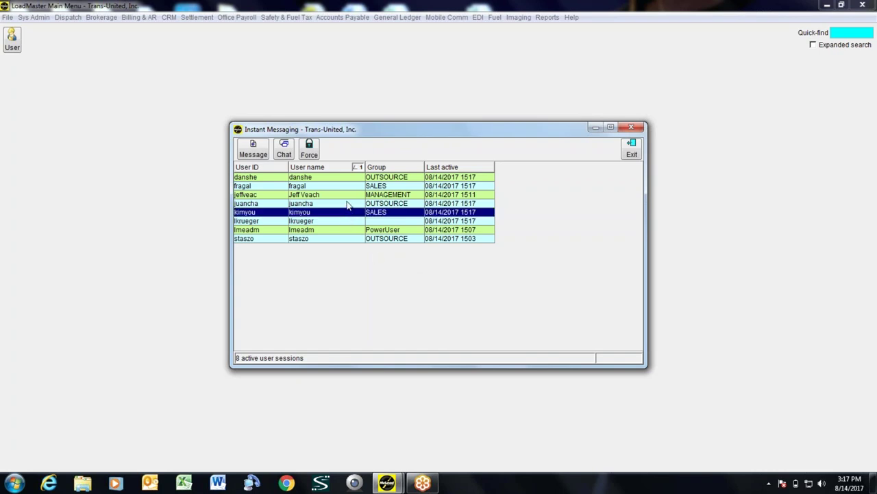
pyautogui.click(348, 204)
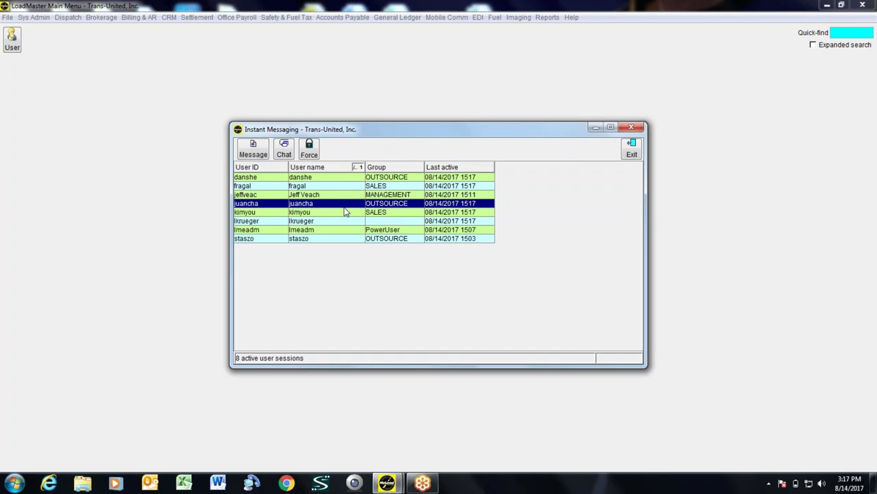
pyautogui.keyDown('ctrl'); pyautogui.click(345, 213); pyautogui.keyUp('ctrl')
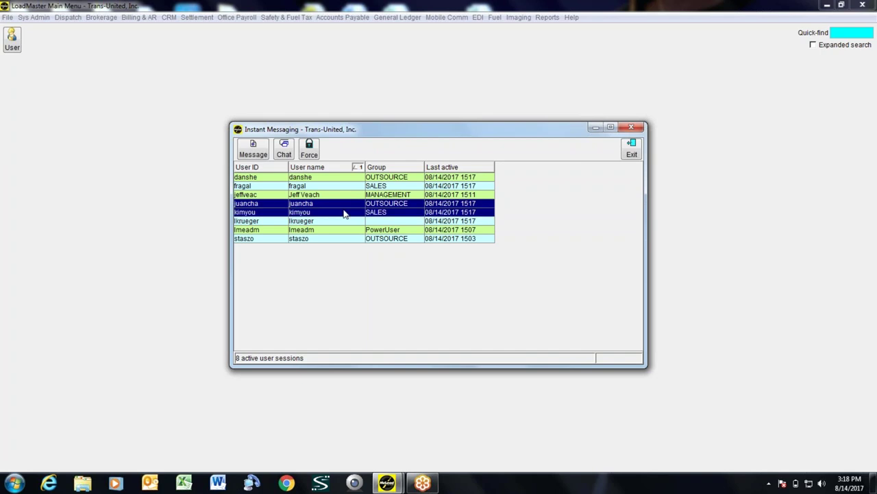
pyautogui.click(253, 150)
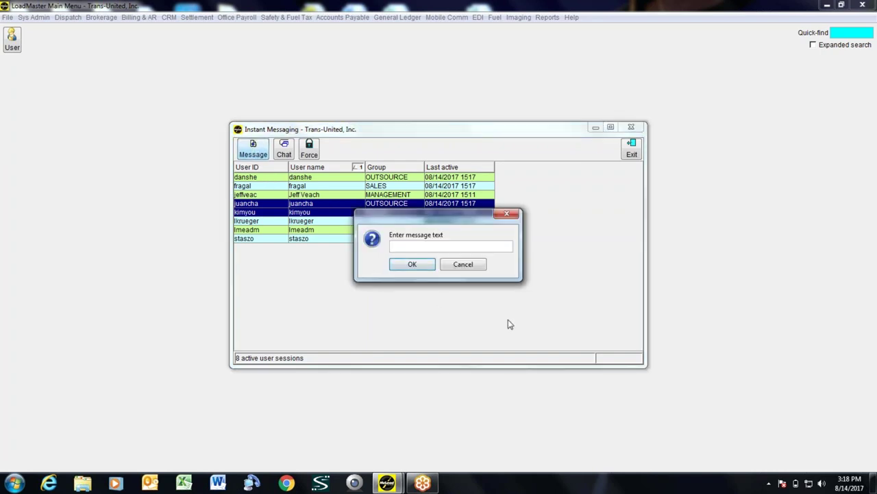
pyautogui.write('Yo')
pyautogui.press('Return')
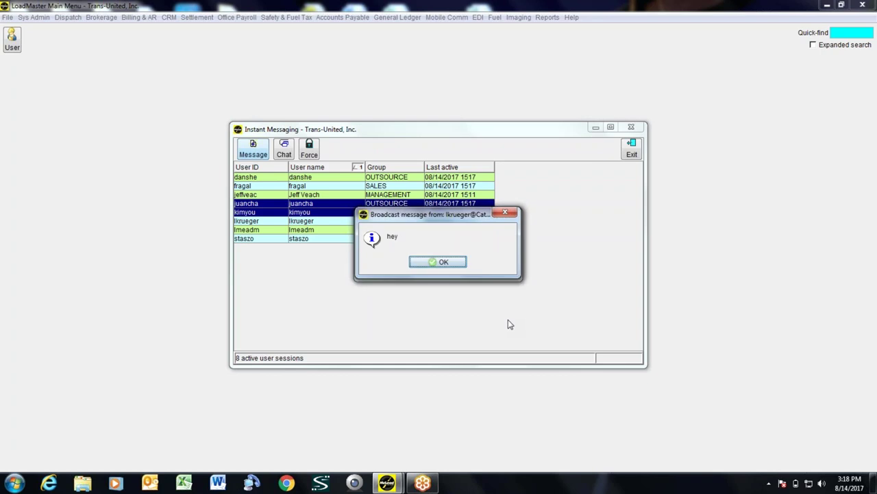
pyautogui.click(429, 262)
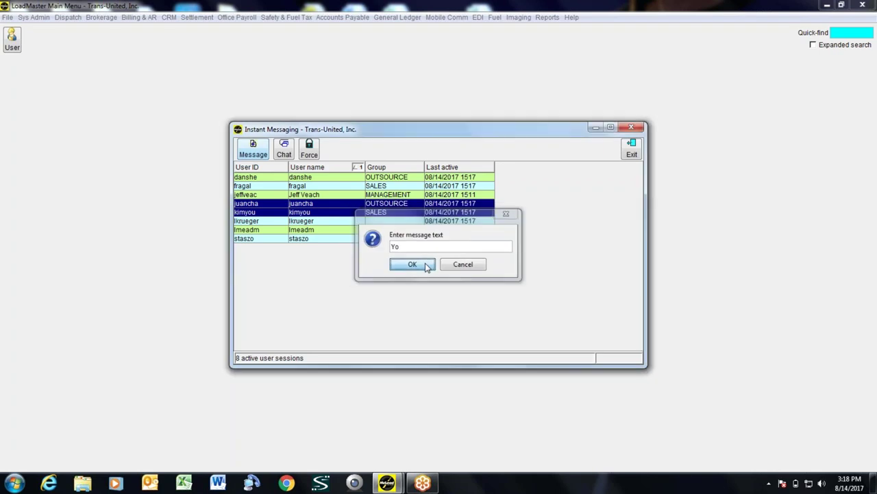
pyautogui.click(427, 265)
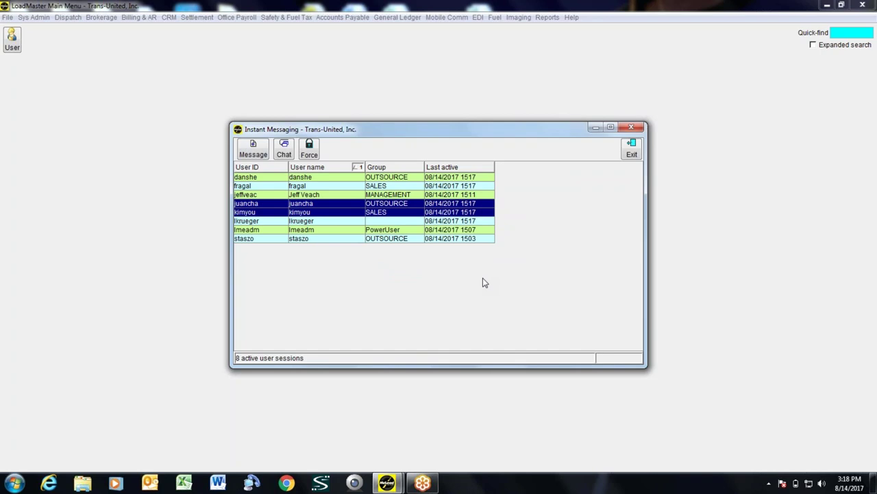
# Open a chat with the SALES user in the fifth row, read the incoming message and close the chat
pyautogui.click(472, 216)
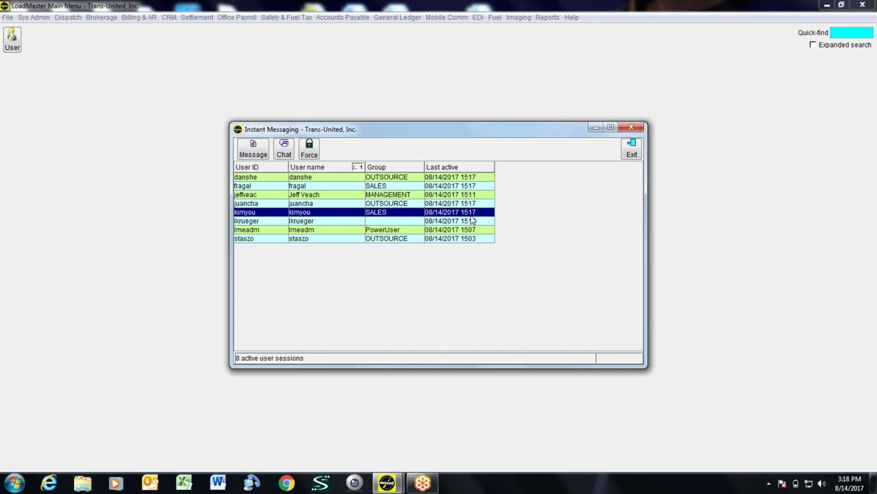
pyautogui.click(285, 154)
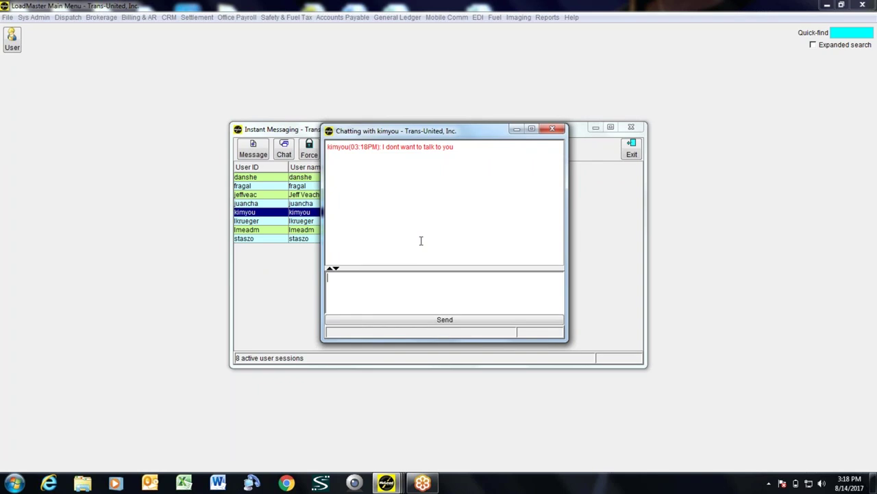
pyautogui.click(553, 130)
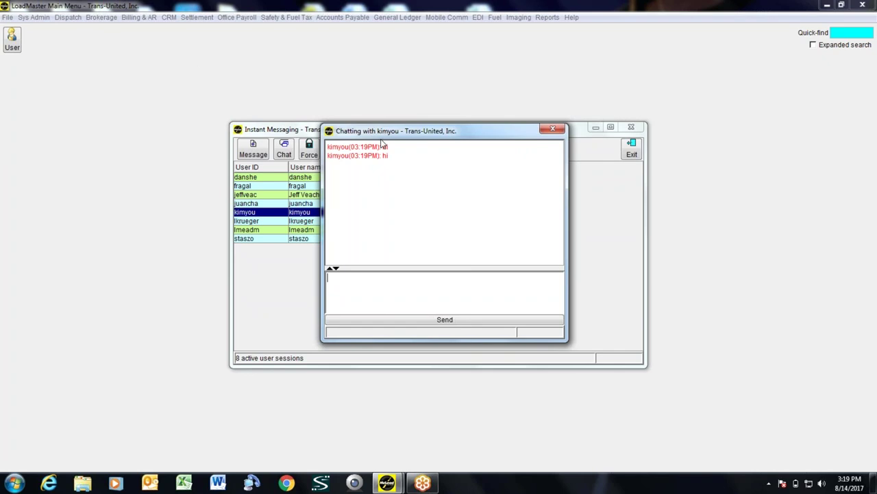
# Try to close the incoming chat without replying, and answer it with "whatever"
pyautogui.click(554, 131)
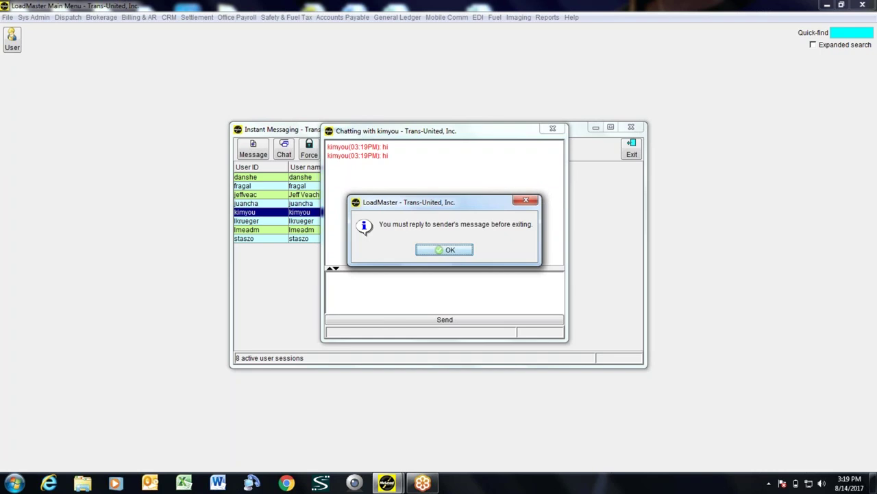
pyautogui.click(444, 249)
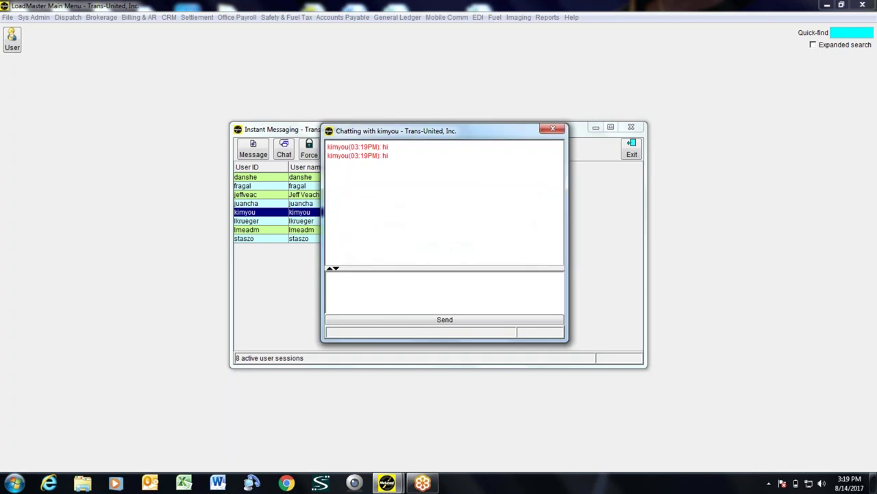
pyautogui.write('whatever')
pyautogui.click(464, 323)
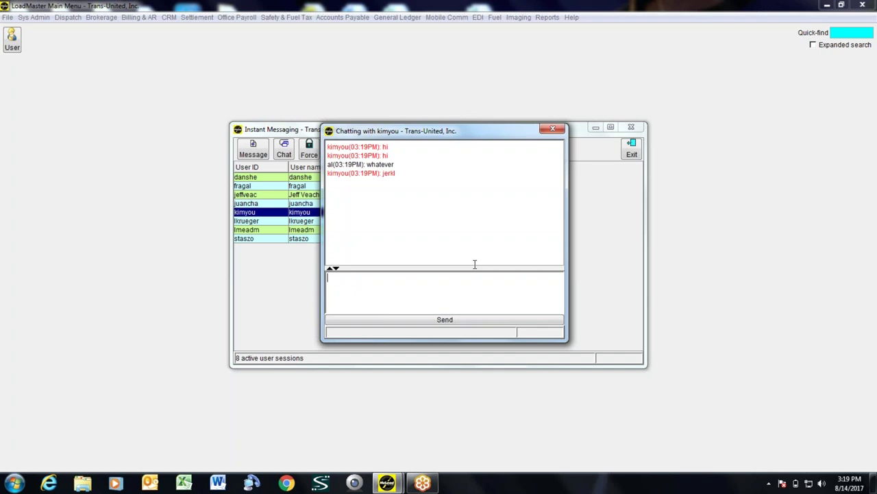
# Send the reply "@#$%!" in the chat, and close both the chat and Instant Messaging windows
pyautogui.write('2345')
pyautogui.press('BackSpace')
pyautogui.press('BackSpace')
pyautogui.press('BackSpace')
pyautogui.press('BackSpace')
pyautogui.write('@#$%!')
pyautogui.click(445, 319)
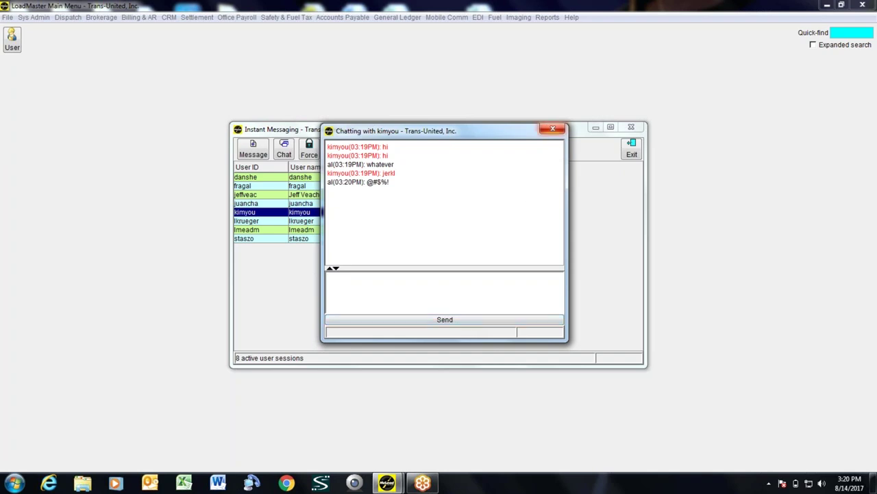
pyautogui.click(553, 128)
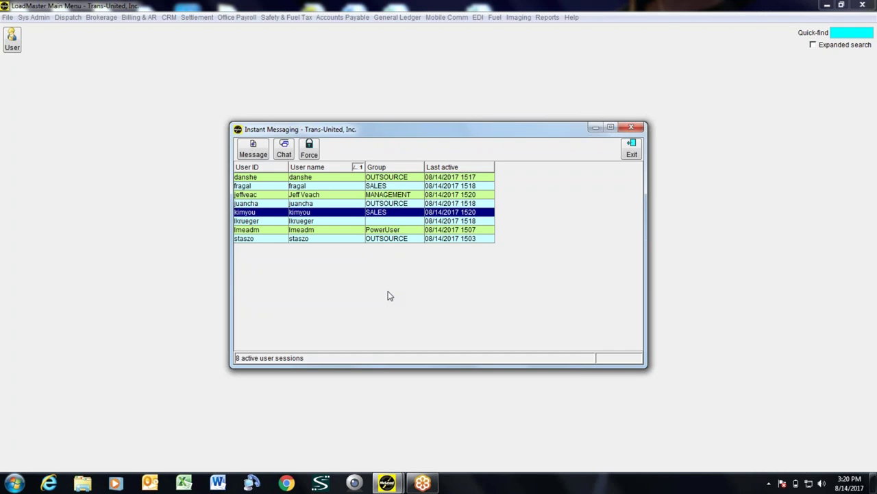
pyautogui.click(631, 152)
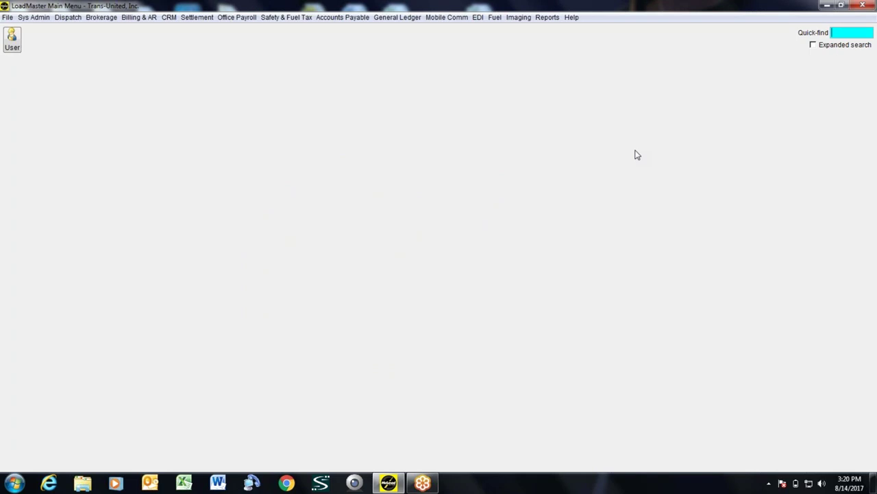
# Open the Video Viewer and expand Dispatch, Customer Service and Order Entry to look over the available training videos
pyautogui.click(7, 18)
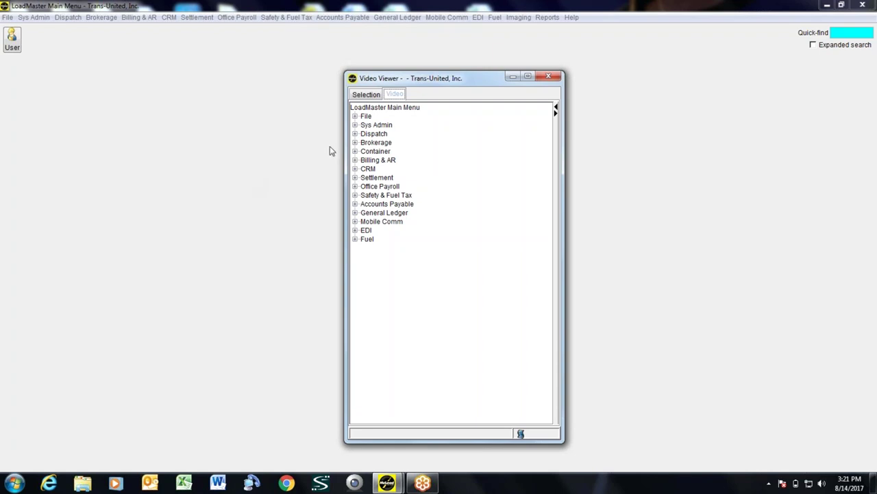
pyautogui.click(355, 134)
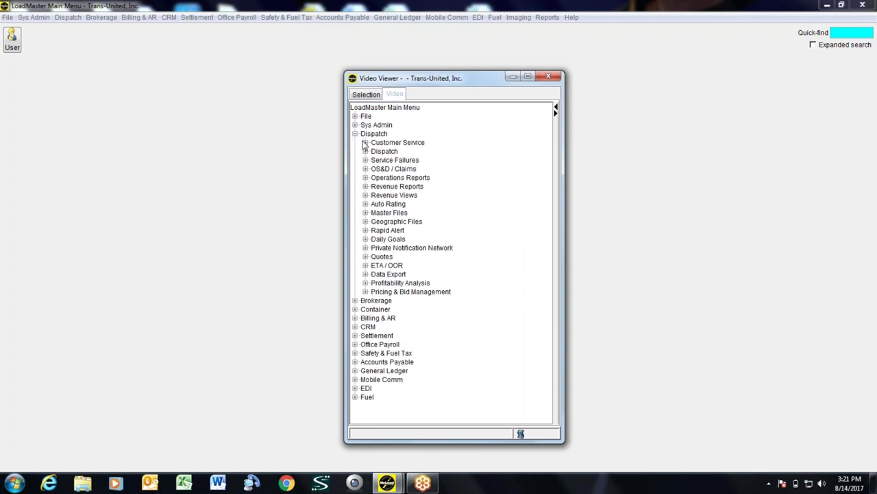
pyautogui.click(365, 143)
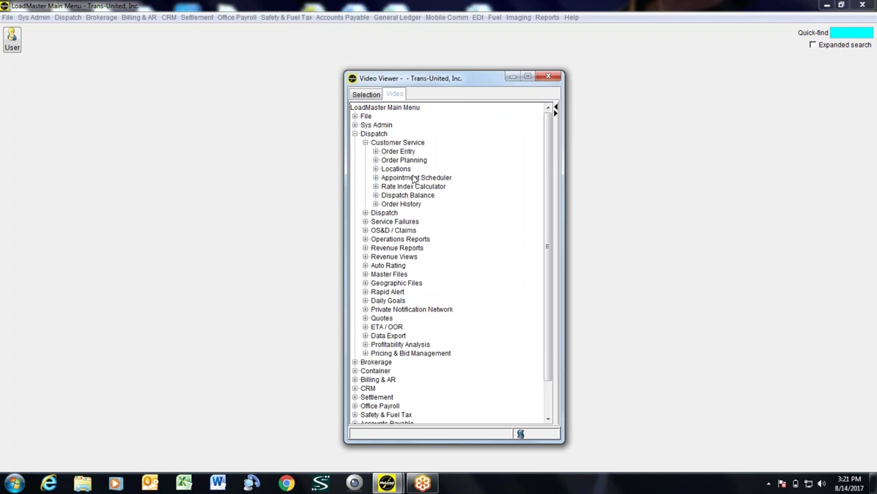
pyautogui.click(375, 151)
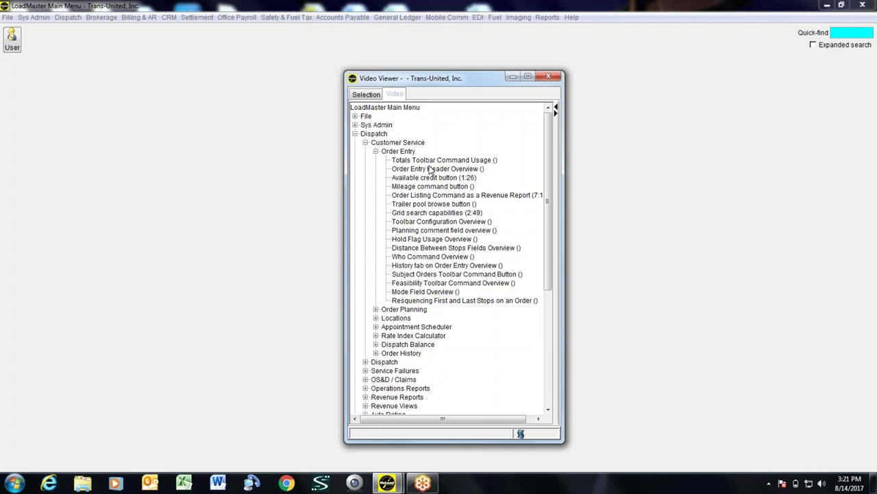
# Play the Totals Toolbar Command Usage video in the browser, and close the browser and the Video Viewer
pyautogui.click(433, 161)
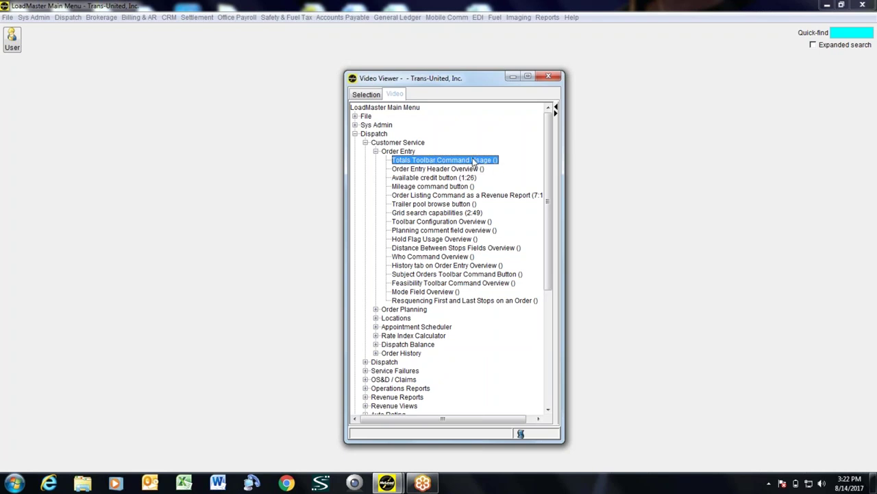
pyautogui.doubleClick(442, 161)
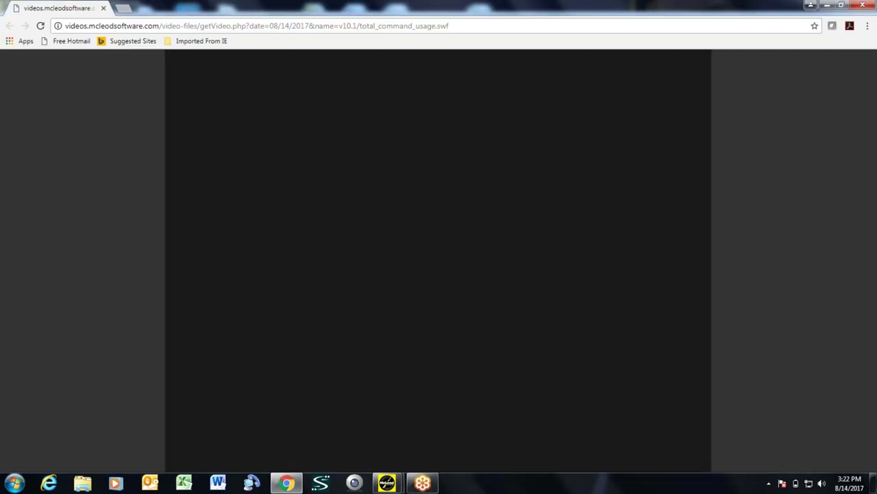
pyautogui.click(433, 201)
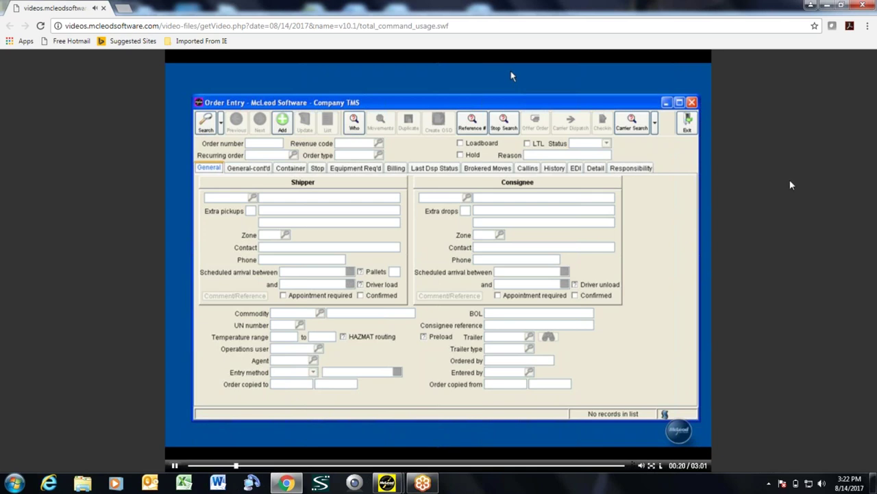
pyautogui.click(864, 5)
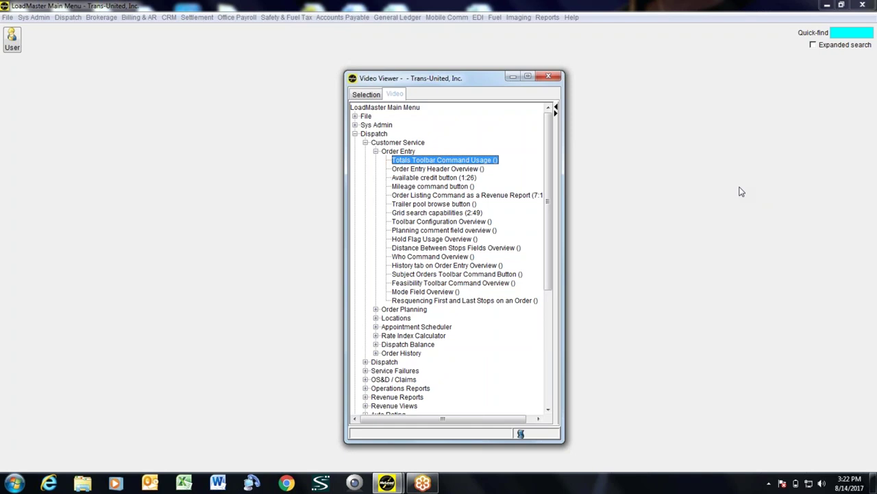
pyautogui.click(548, 76)
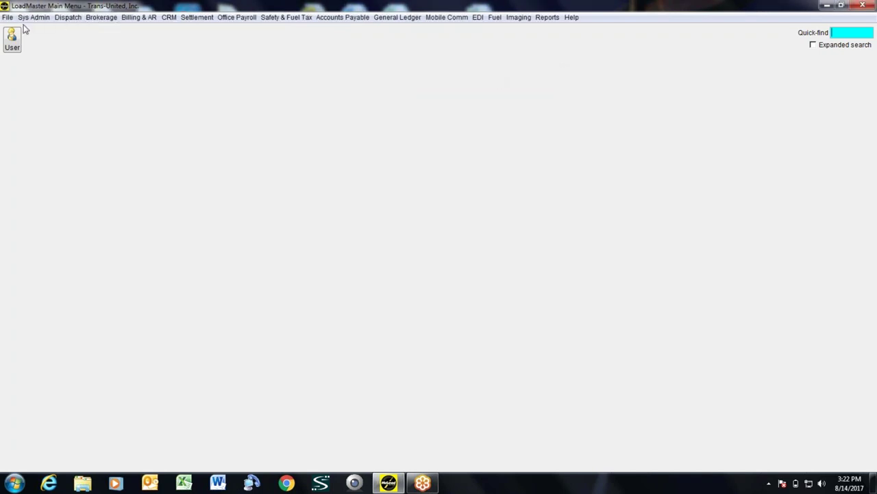
# Reopen the Video Viewer and expand the Brokerage and Dispatch categories to look over their video topics
pyautogui.click(7, 17)
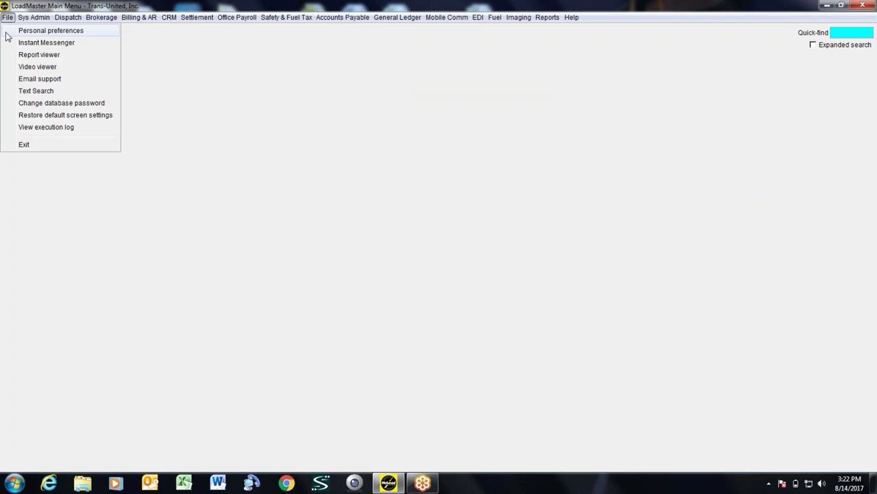
pyautogui.click(11, 66)
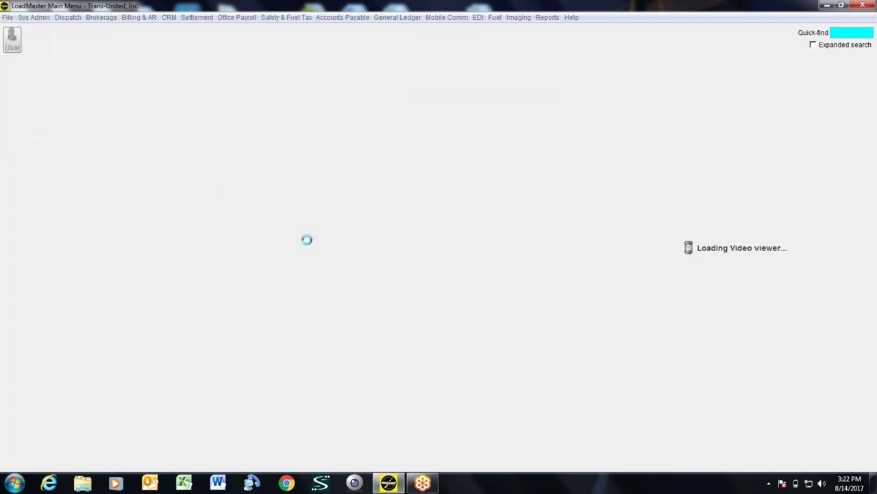
pyautogui.click(355, 142)
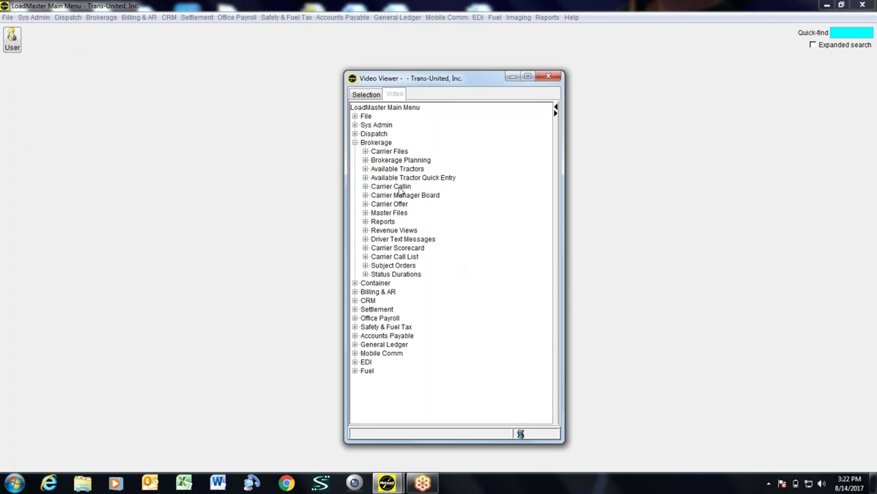
pyautogui.click(355, 133)
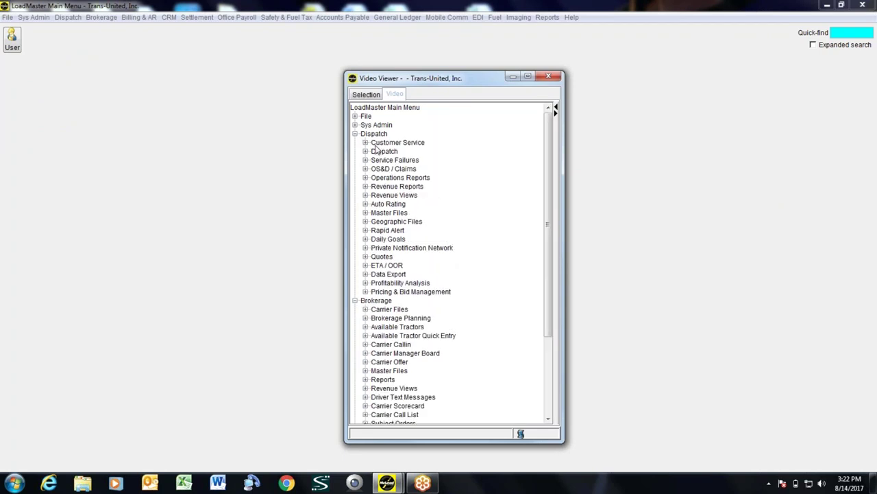
# Expand Customer Service and Order Entry under Dispatch, select the Totals Toolbar Command Usage video, and close the Video Viewer
pyautogui.click(365, 143)
pyautogui.click(376, 151)
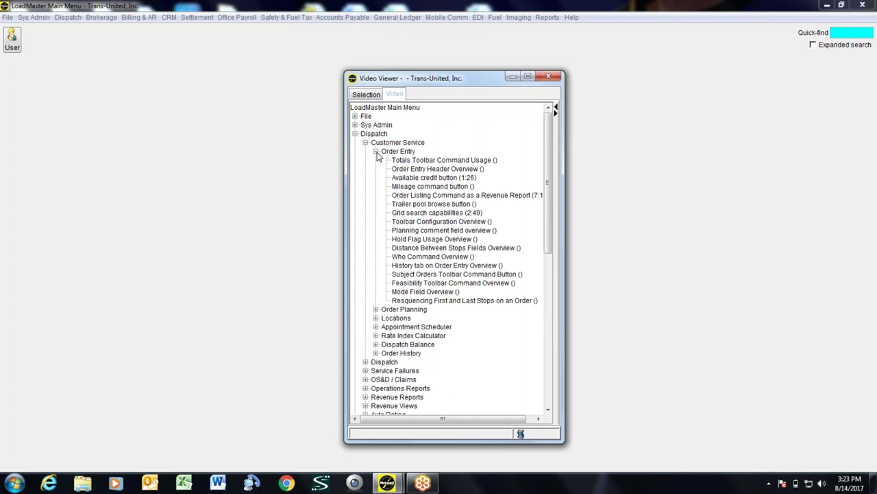
pyautogui.click(452, 161)
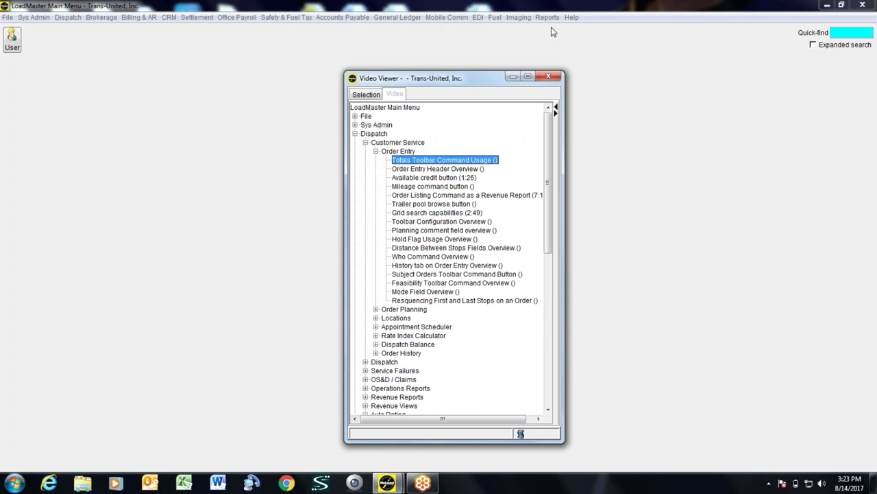
pyautogui.click(549, 76)
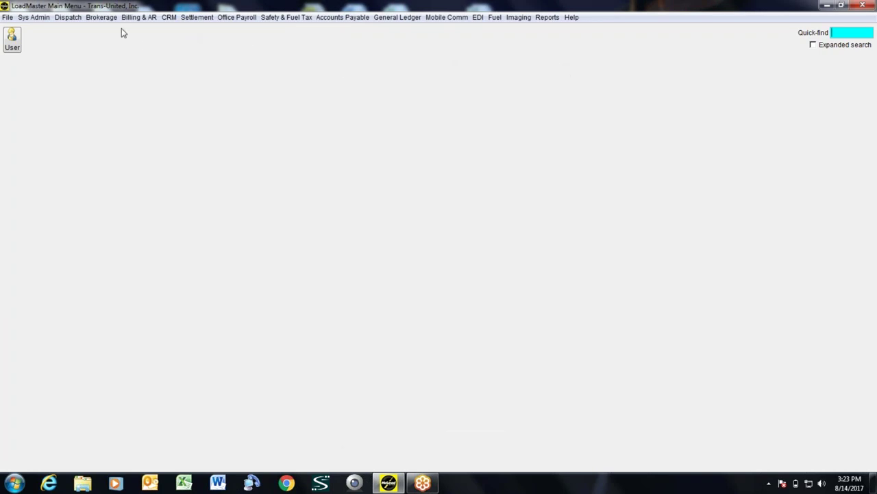
# Open the Order Entry screen from Dispatch's Customer Service group, list its instructional videos, and exit the screen
pyautogui.click(73, 19)
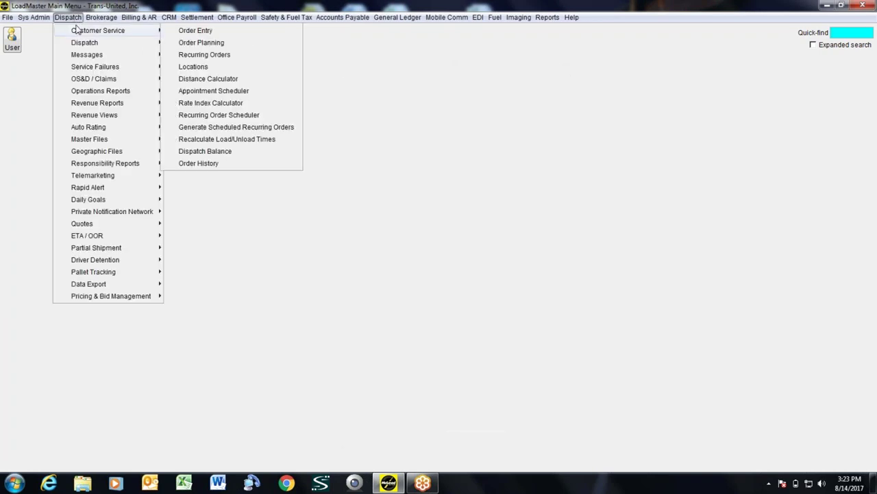
pyautogui.moveTo(121, 21)
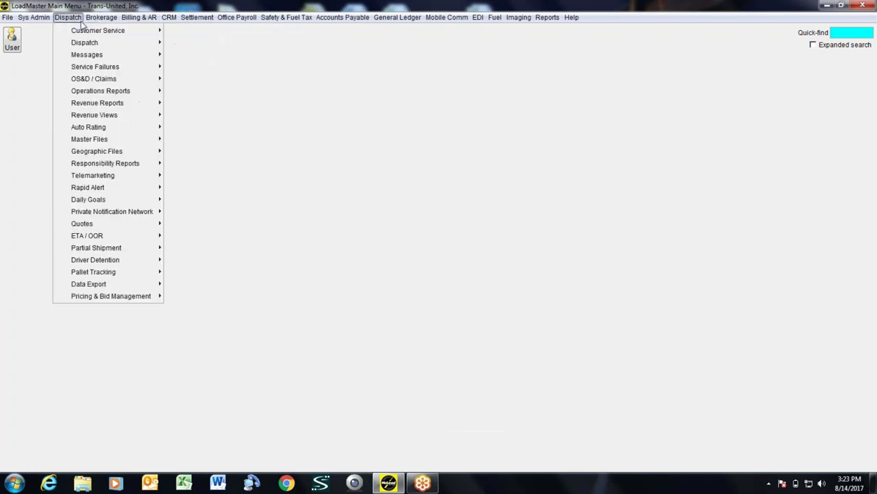
pyautogui.moveTo(68, 17)
pyautogui.moveTo(142, 35)
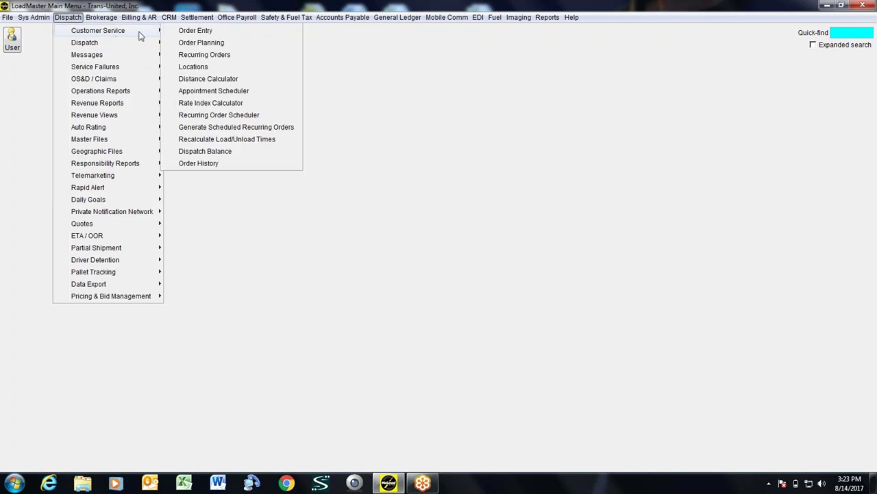
pyautogui.click(181, 35)
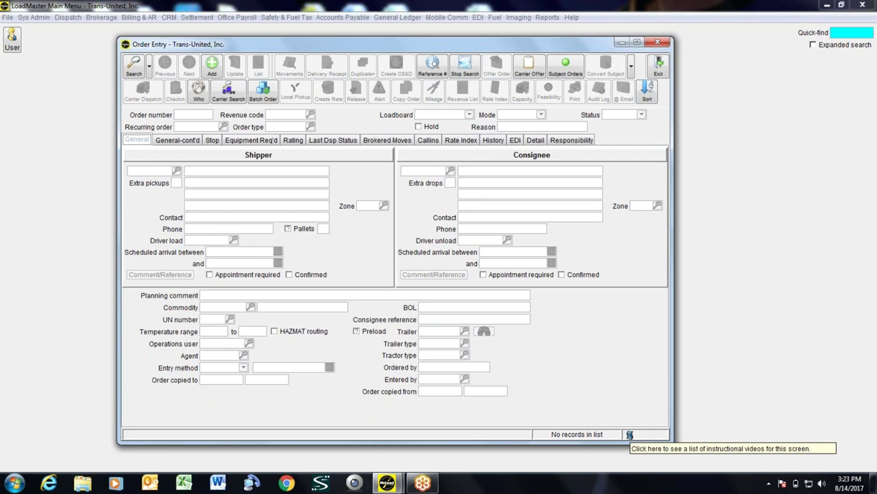
pyautogui.click(629, 434)
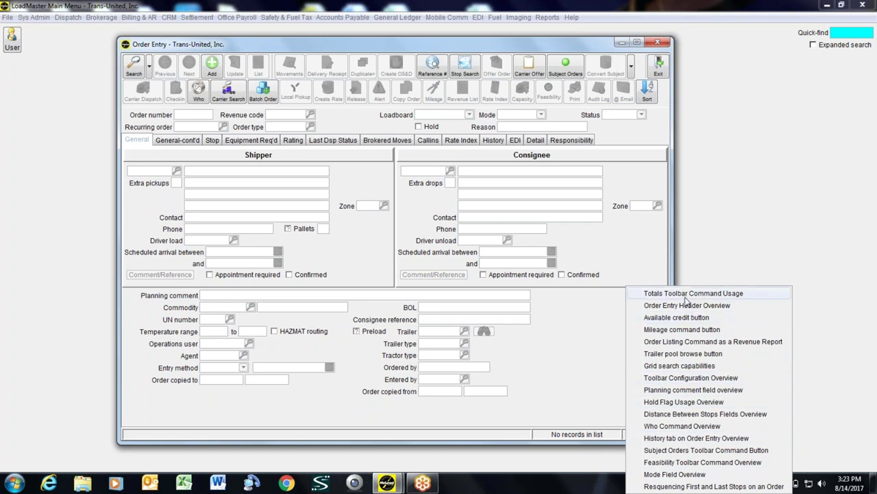
pyautogui.click(575, 345)
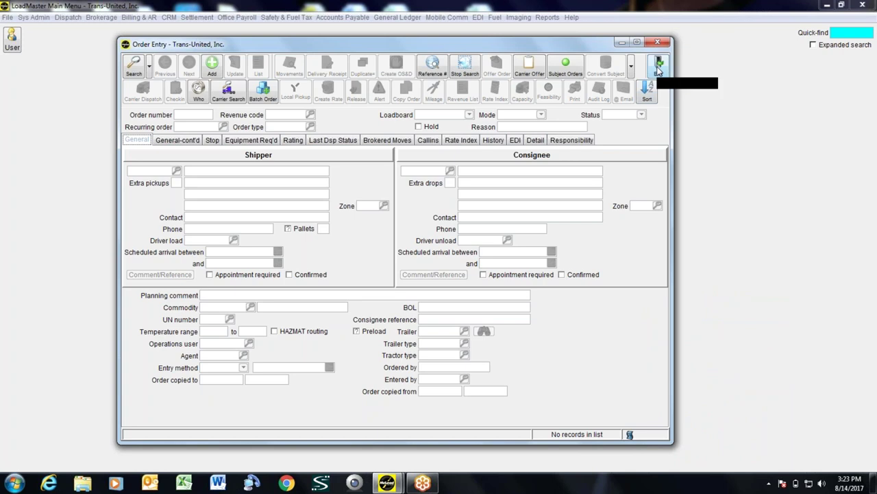
pyautogui.click(659, 67)
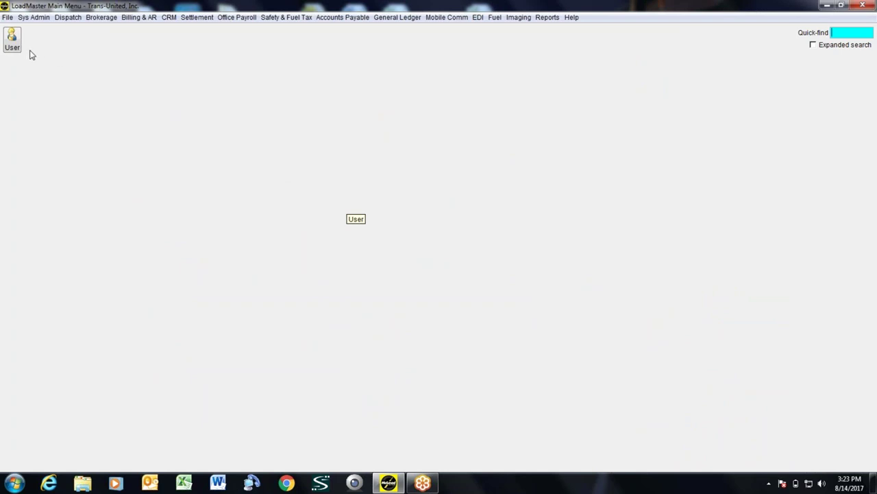
# Open the Dispatch Volume 1 manual and go to the General Tab section of Order Entry under Customer Service
pyautogui.click(7, 18)
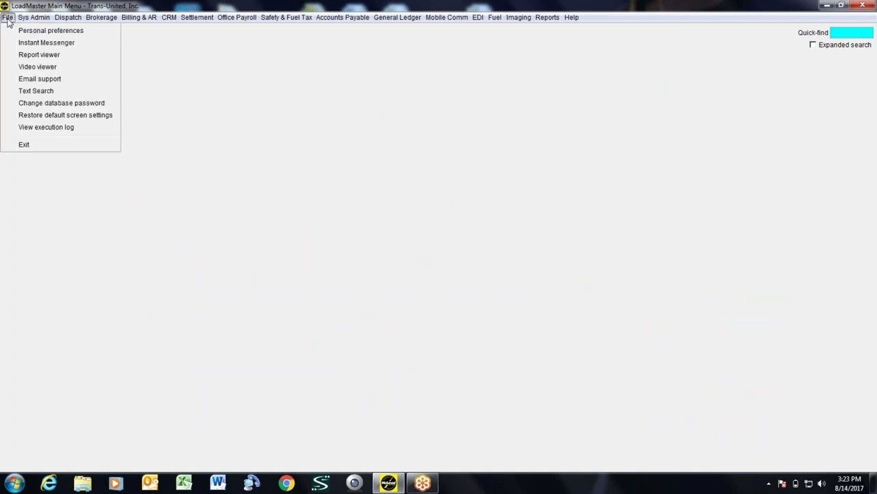
pyautogui.click(276, 186)
pyautogui.click(578, 19)
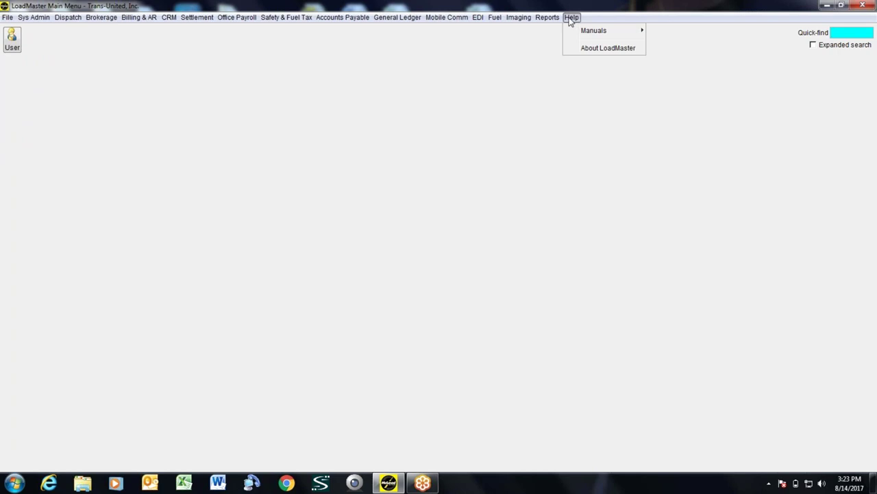
pyautogui.moveTo(576, 31)
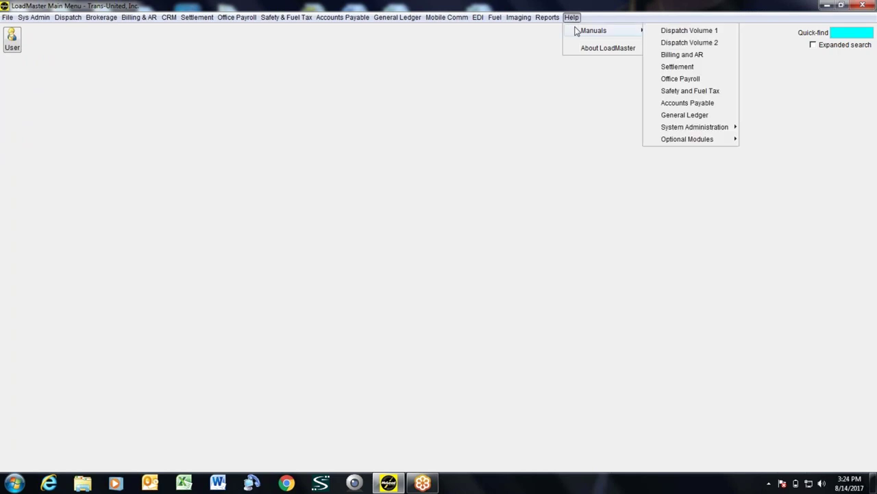
pyautogui.click(682, 31)
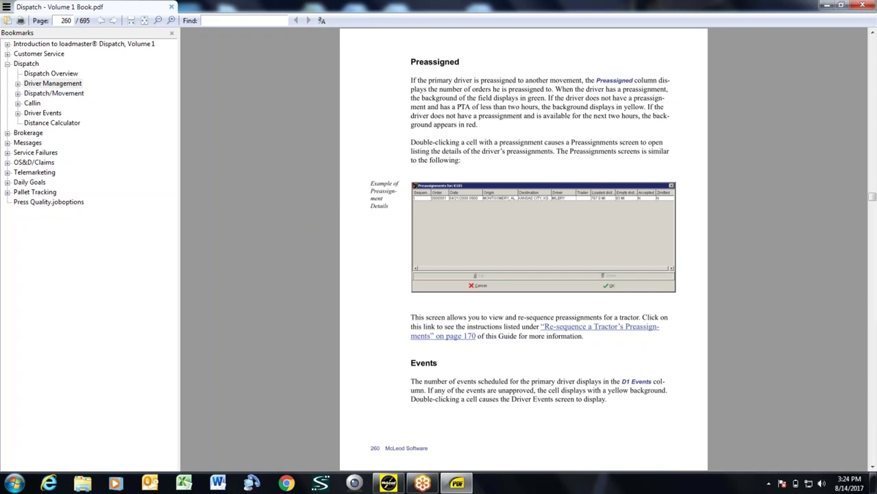
pyautogui.click(7, 55)
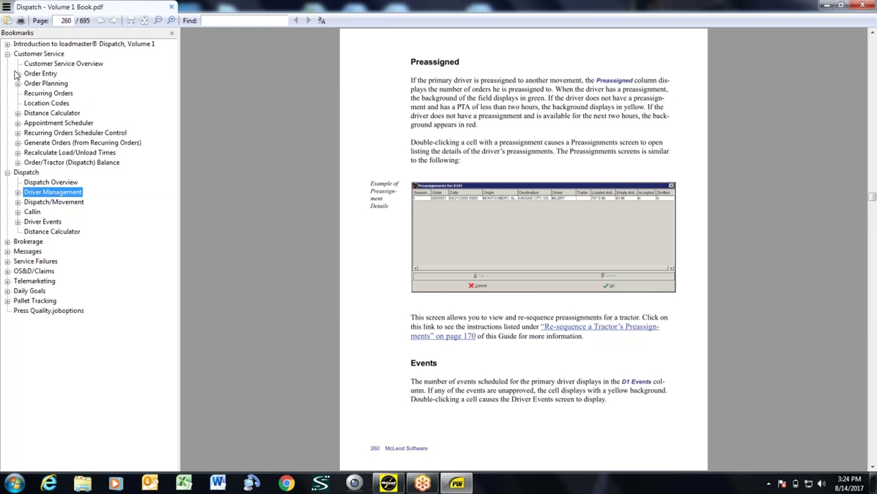
pyautogui.click(17, 74)
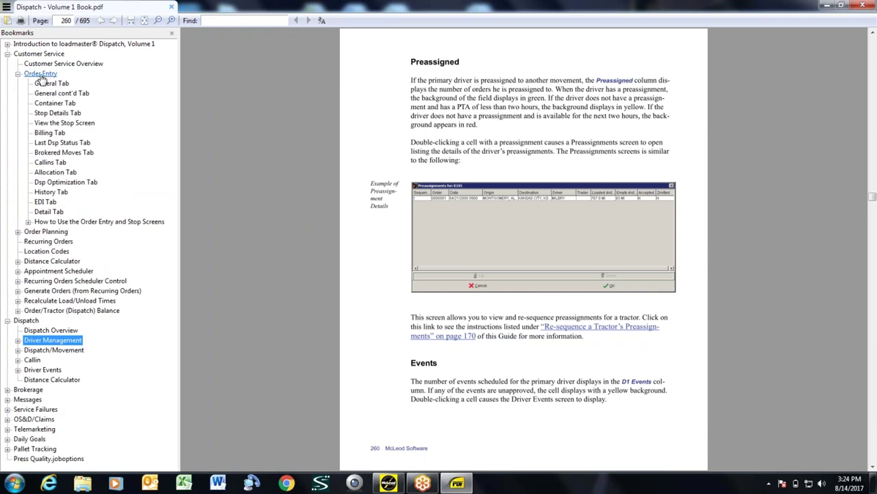
pyautogui.click(44, 84)
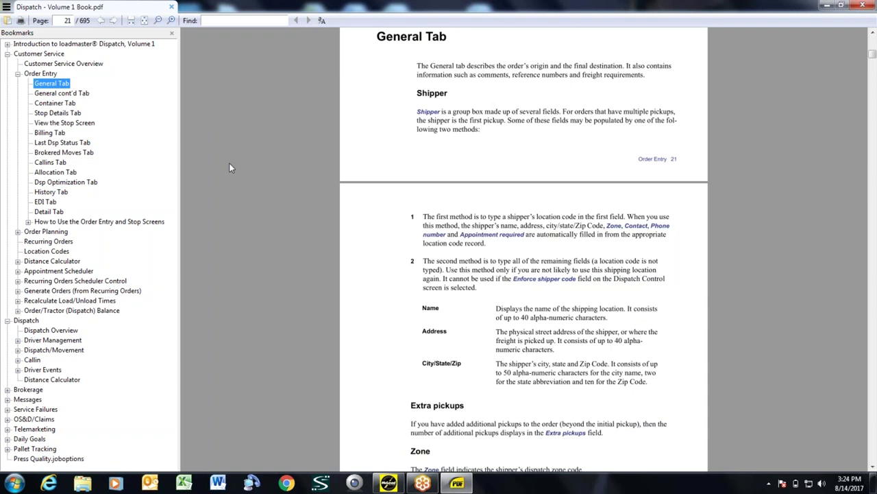
# Search the manual for "order entry", step through the matches, and close the manual
pyautogui.hotkey('ctrl', 'f')
pyautogui.write('order')
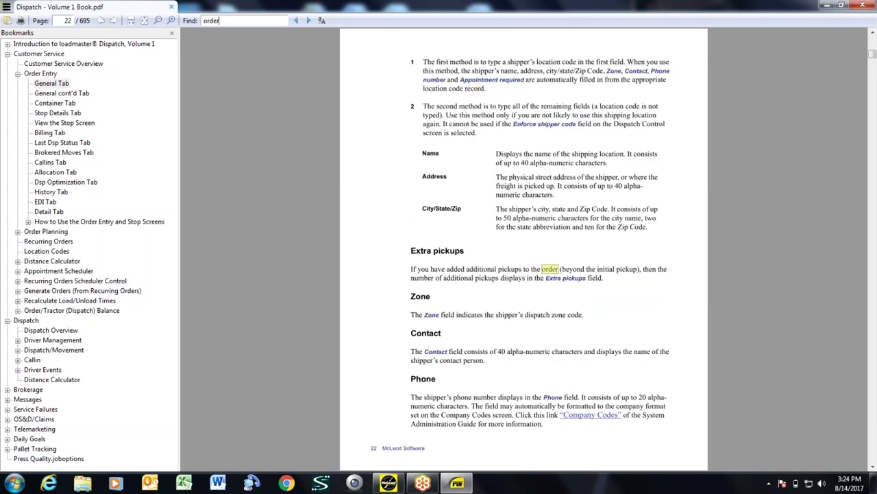
pyautogui.write(' entry')
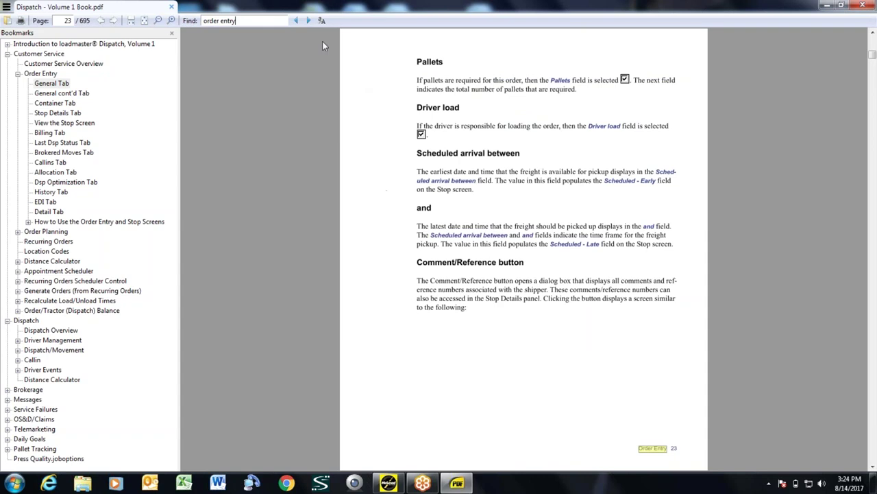
pyautogui.click(310, 21)
pyautogui.click(310, 21)
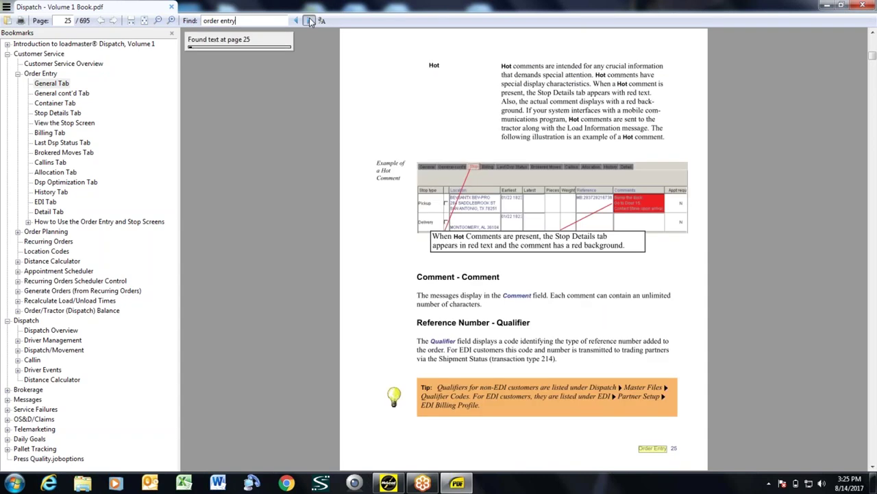
pyautogui.click(297, 20)
pyautogui.click(863, 5)
# Open the Quick Reference Handout from the System Administration manuals
pyautogui.click(572, 19)
pyautogui.moveTo(575, 30)
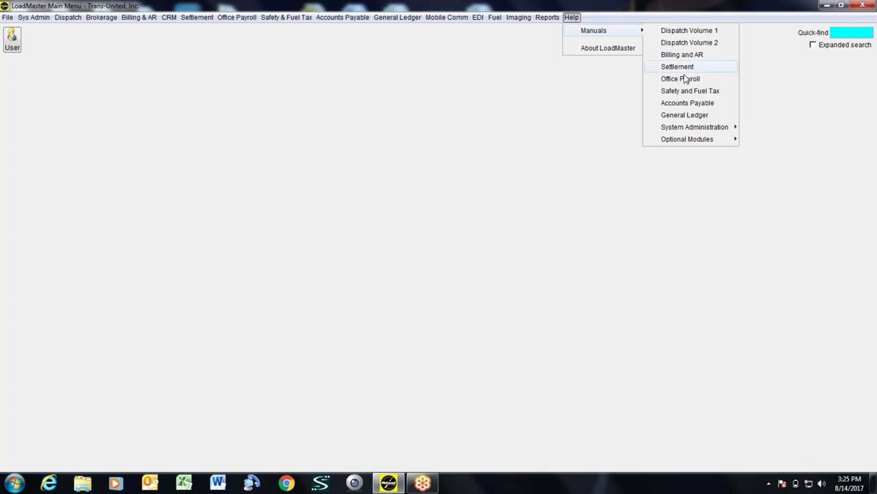
pyautogui.moveTo(692, 129)
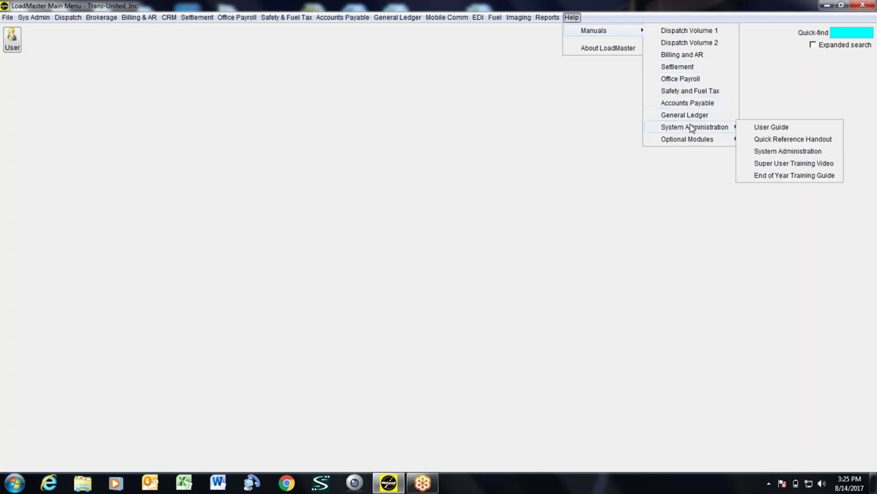
pyautogui.click(766, 140)
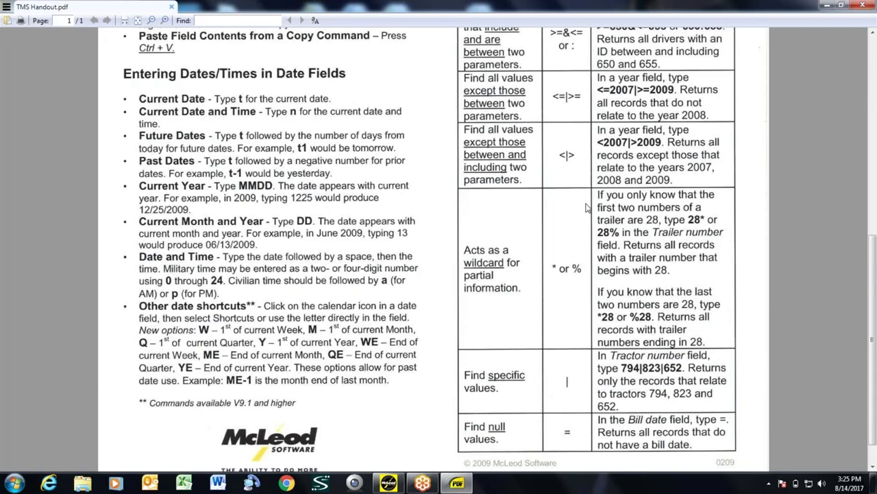
# Read through the handout's timesaving keystrokes, date entry shortcuts and search options, and close the document
pyautogui.click(152, 20)
pyautogui.click(152, 21)
pyautogui.scroll(4, 261, 205)
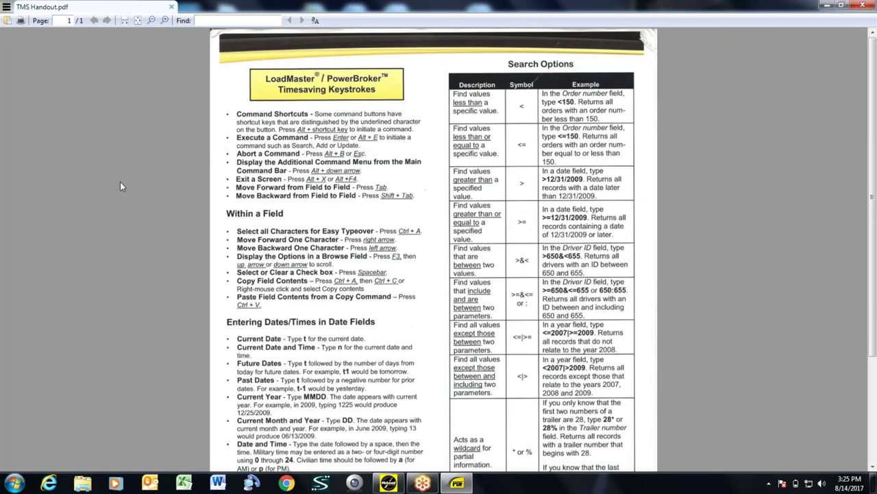
pyautogui.scroll(-2, 119, 185)
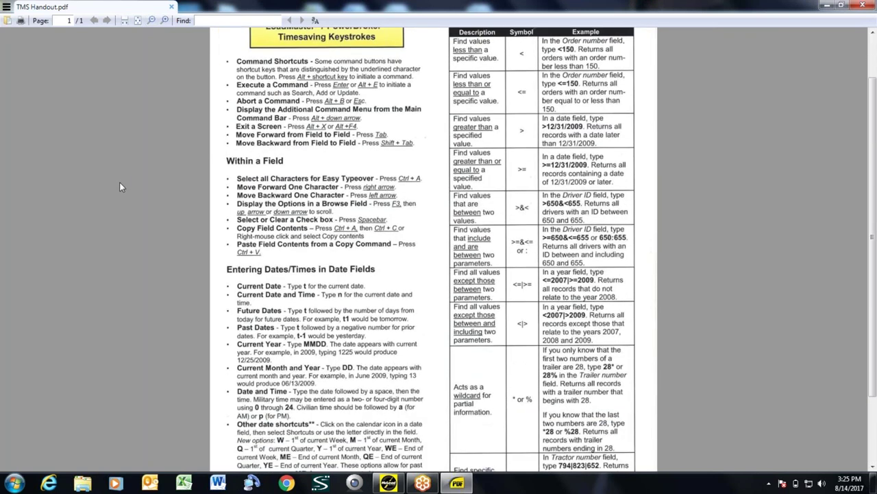
pyautogui.scroll(-1, 120, 187)
pyautogui.scroll(-2, 119, 186)
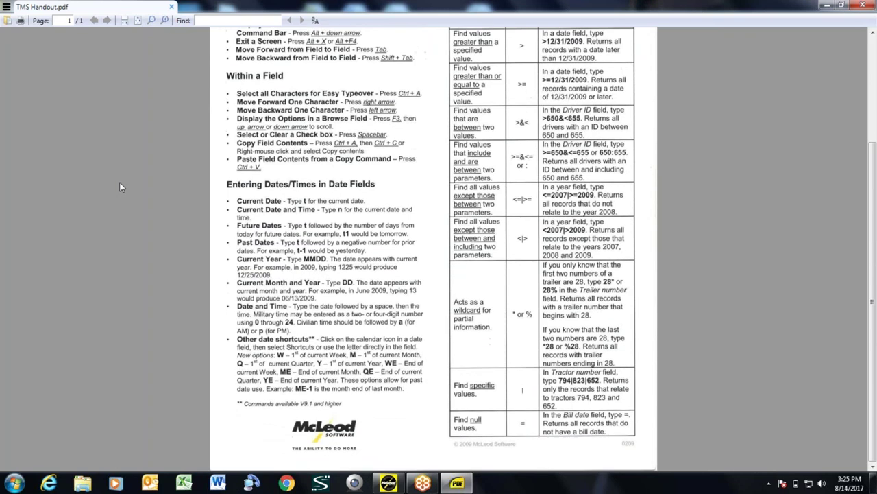
pyautogui.scroll(4, 119, 186)
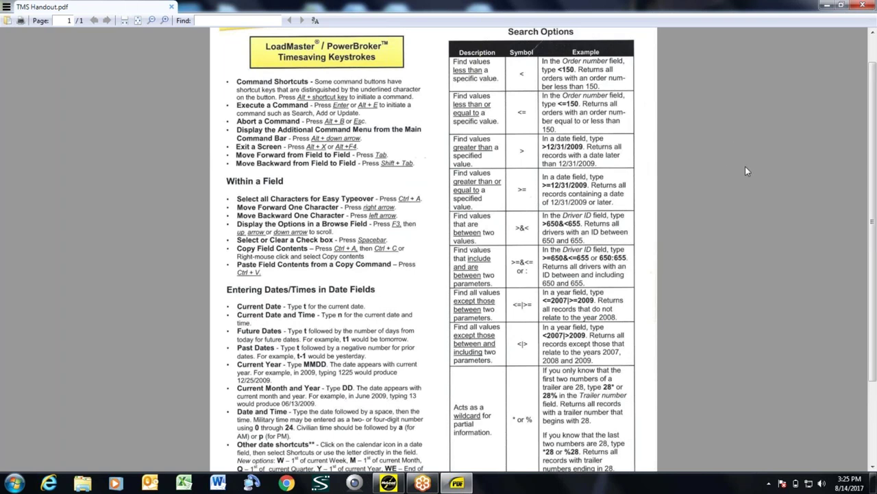
pyautogui.click(862, 6)
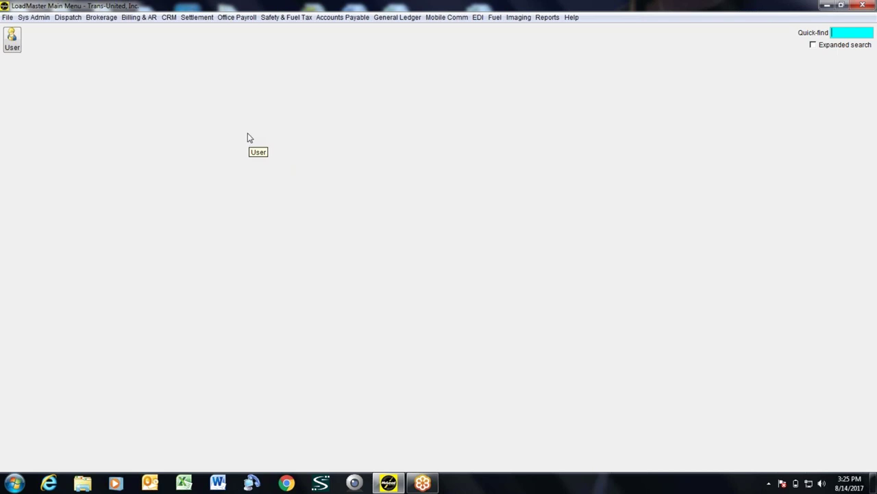
# Add an Order Entry shortcut to the main screen's toolbar and place it after the User shortcut
pyautogui.click(65, 19)
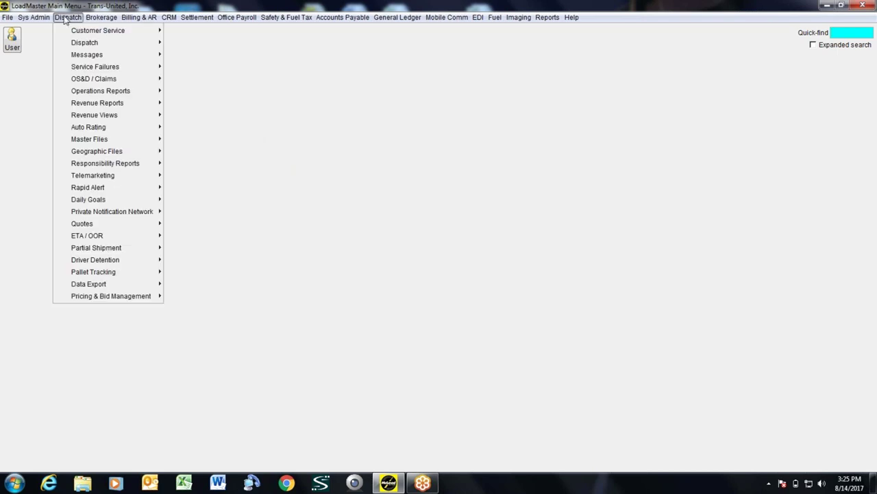
pyautogui.moveTo(68, 30)
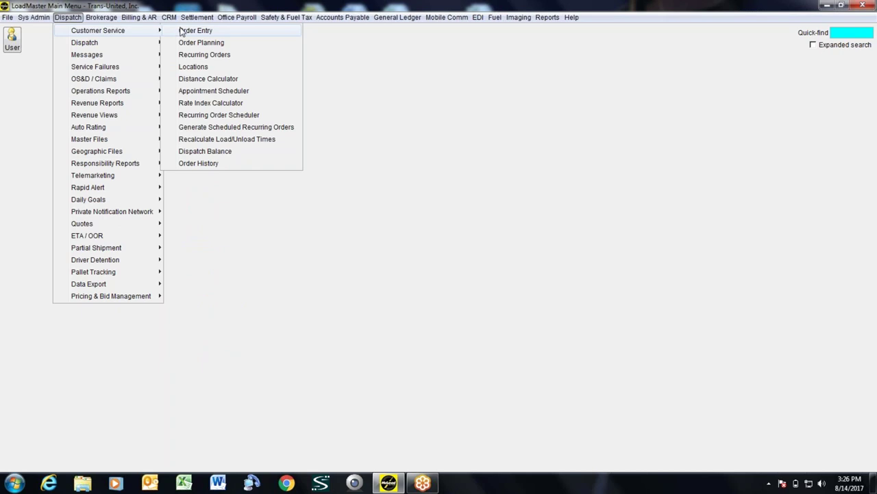
pyautogui.click(217, 33)
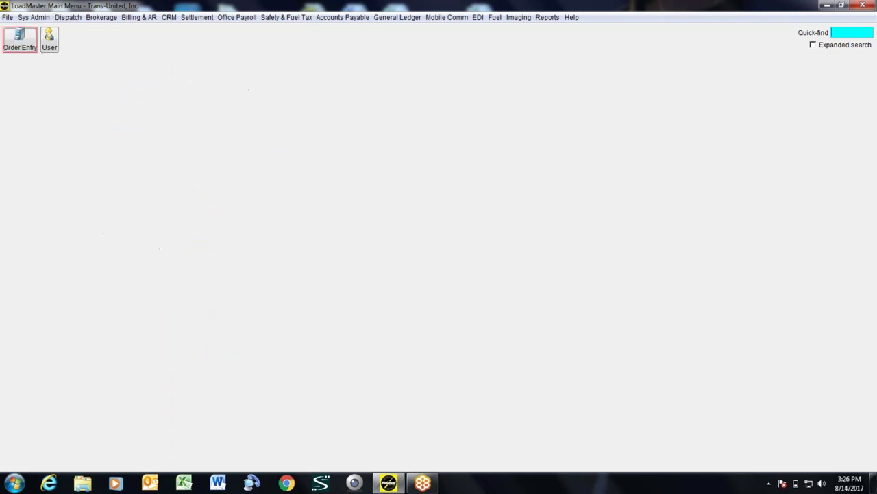
pyautogui.moveTo(337, 77); pyautogui.dragTo(329, 82)
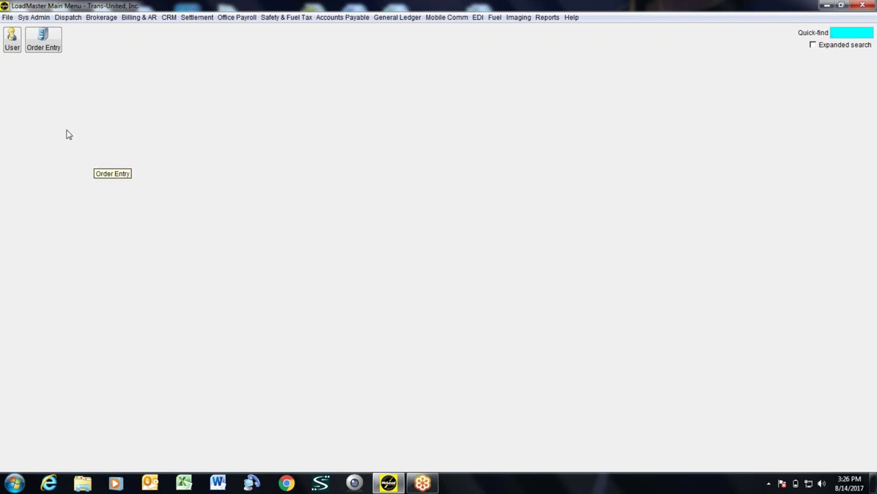
# Change the Order Entry shortcut's caption to Orders, its action to Enter search mode, and its image to the drafting compass
pyautogui.rightClick(47, 37)
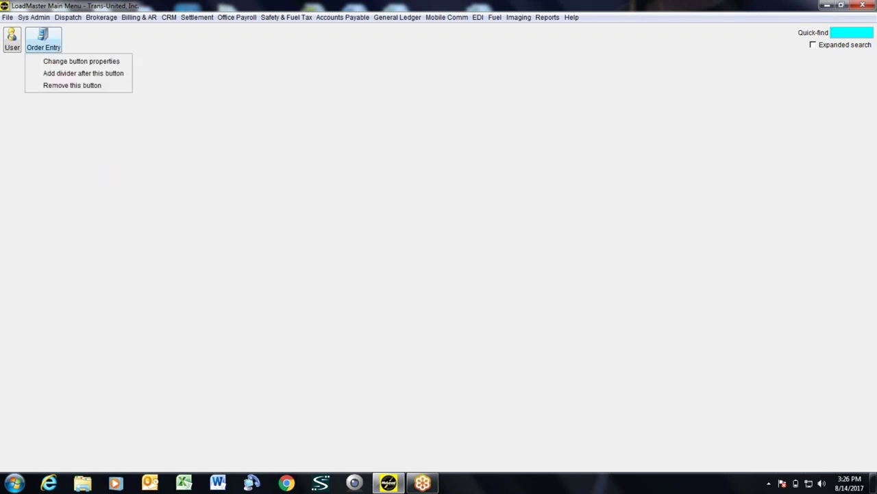
pyautogui.click(54, 62)
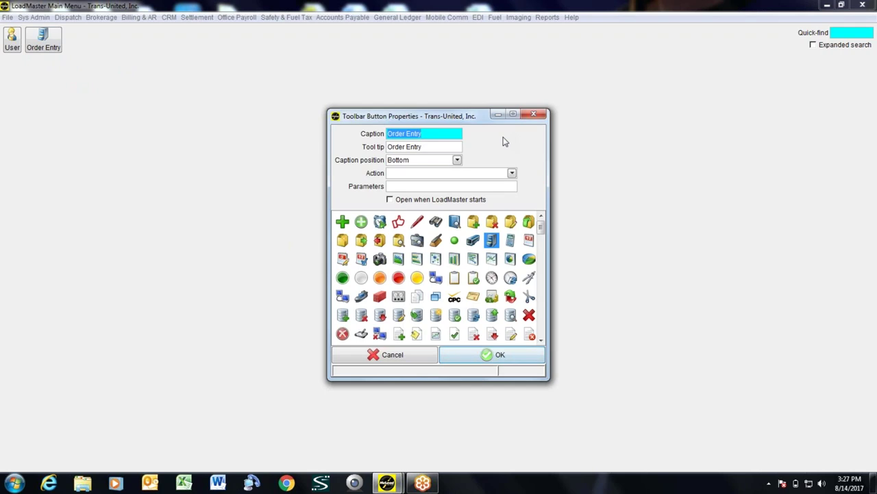
pyautogui.write('L')
pyautogui.press('BackSpace')
pyautogui.write('Orders')
pyautogui.click(512, 172)
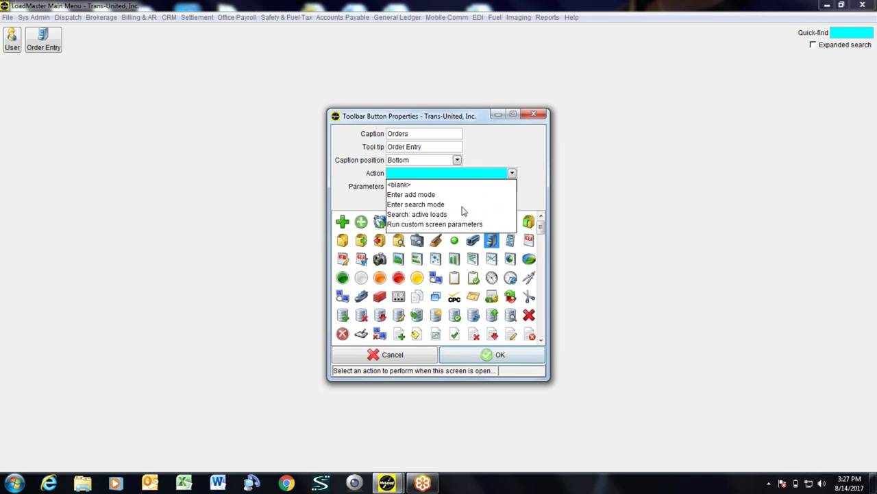
pyautogui.click(420, 205)
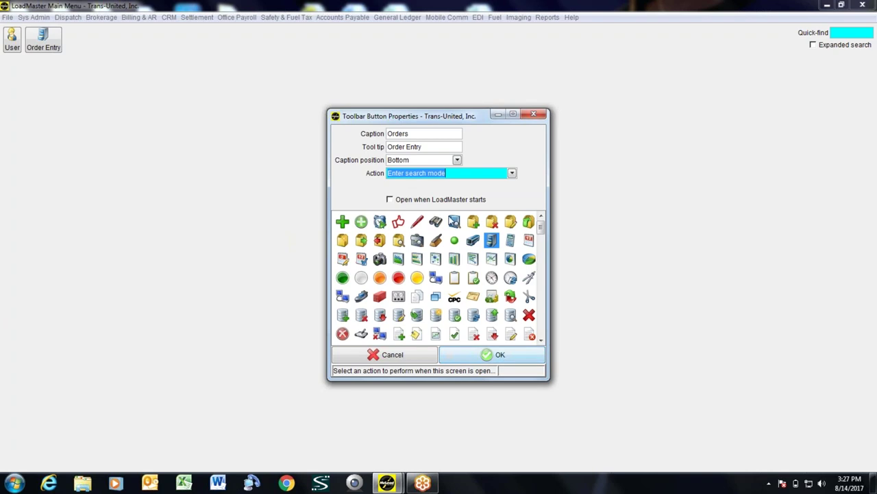
pyautogui.click(528, 277)
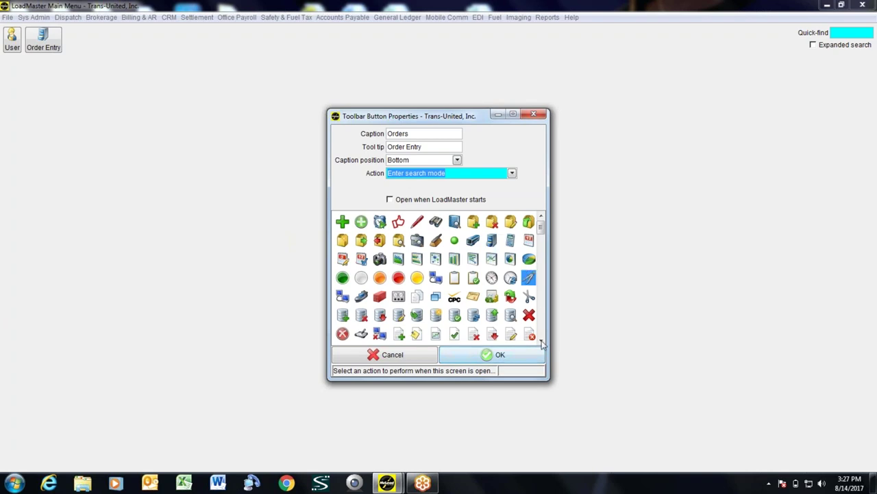
pyautogui.click(488, 355)
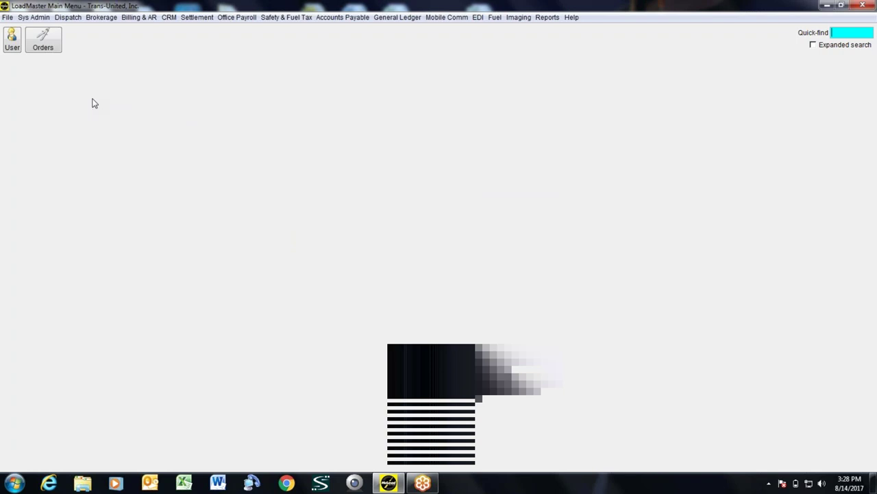
pyautogui.click(74, 20)
pyautogui.moveTo(149, 58)
pyautogui.click(205, 91)
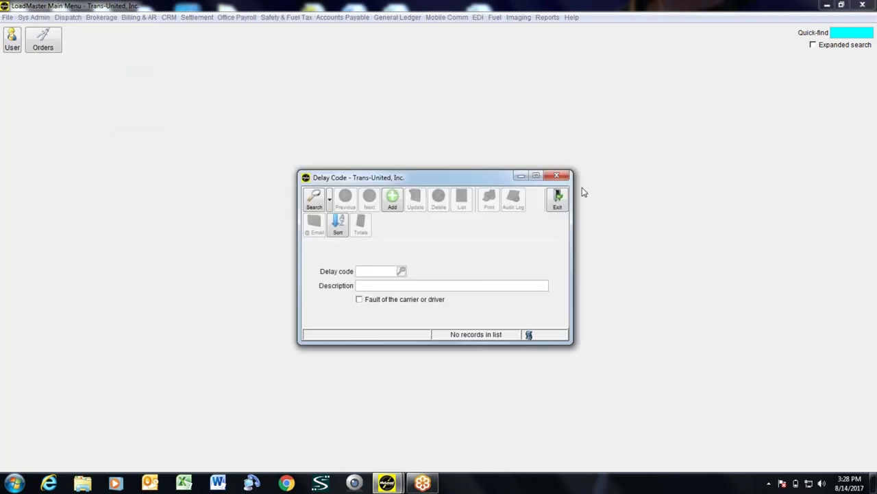
pyautogui.click(560, 209)
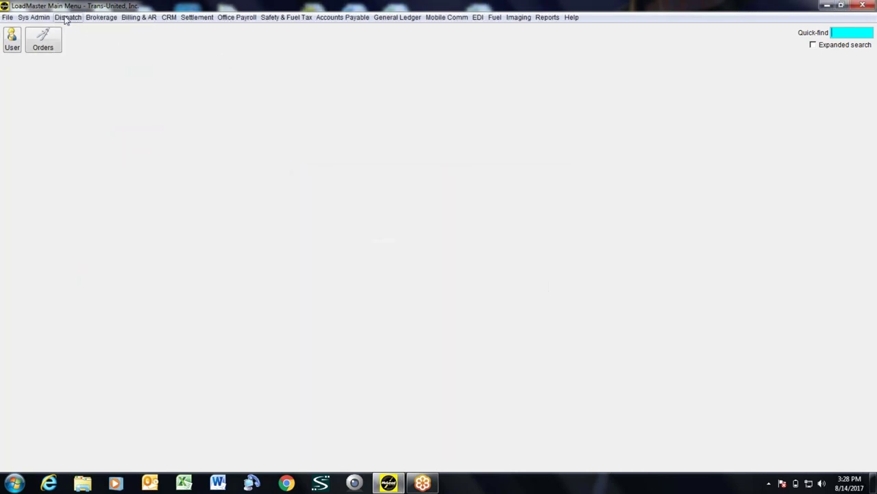
# Test the Orders shortcut by opening Order Entry in search mode, and close the screen
pyautogui.click(46, 41)
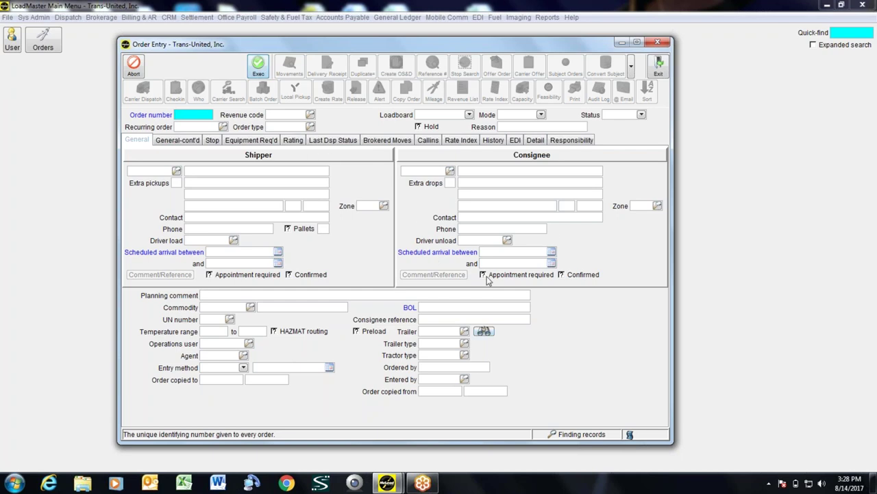
pyautogui.click(658, 69)
# Open Order Entry from Dispatch's Customer Service functions instead of the shortcut, and start a new order record
pyautogui.click(74, 19)
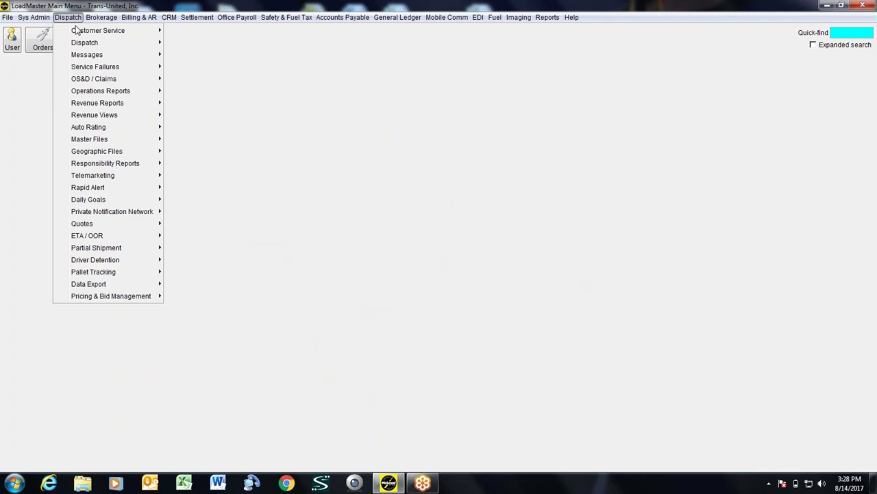
pyautogui.moveTo(99, 19)
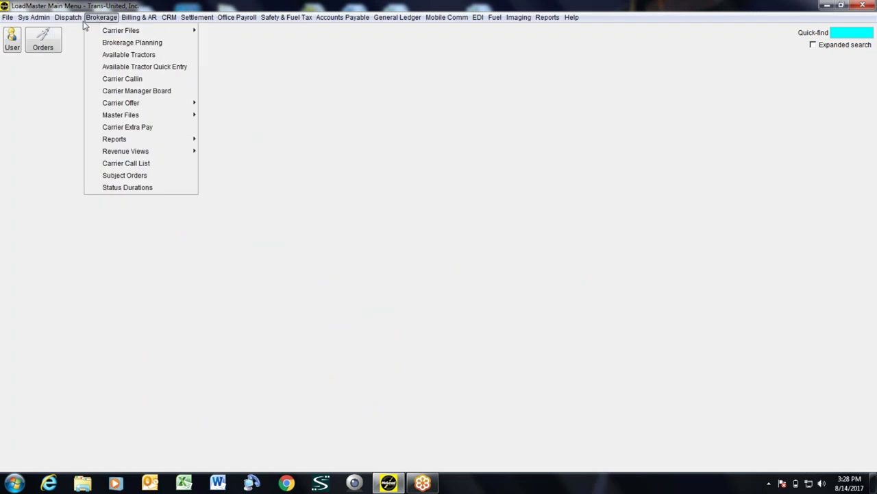
pyautogui.moveTo(72, 18)
pyautogui.moveTo(142, 31)
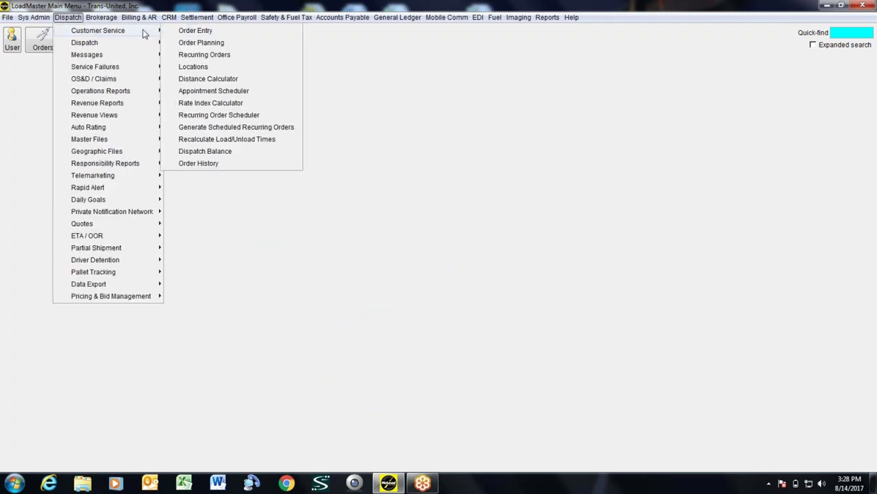
pyautogui.click(189, 33)
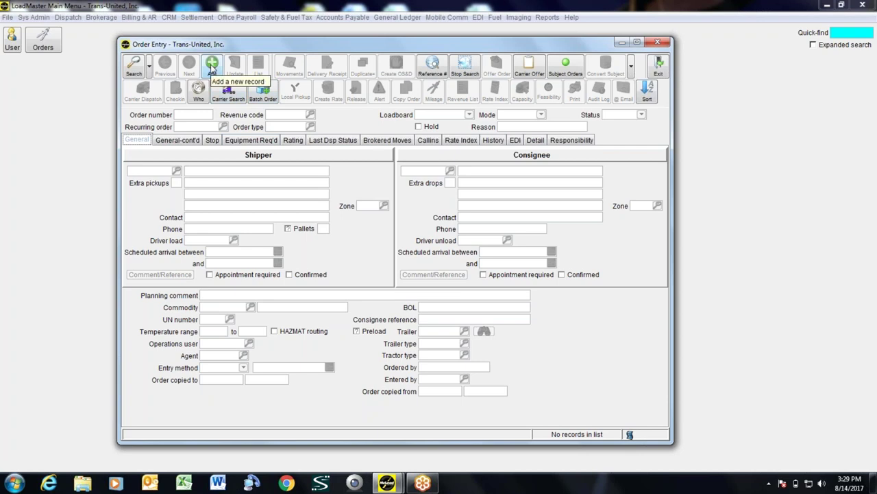
pyautogui.click(212, 65)
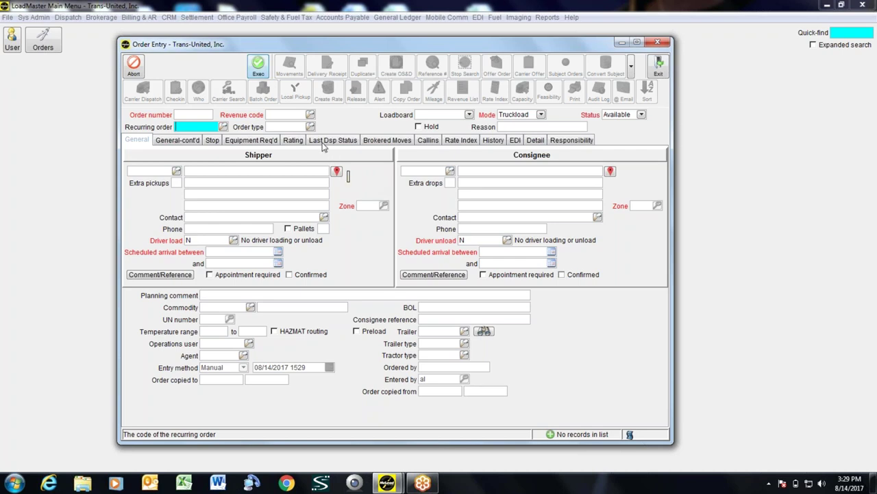
# Look up the new order's revenue code and set it to Legal (LEG)
pyautogui.click(310, 114)
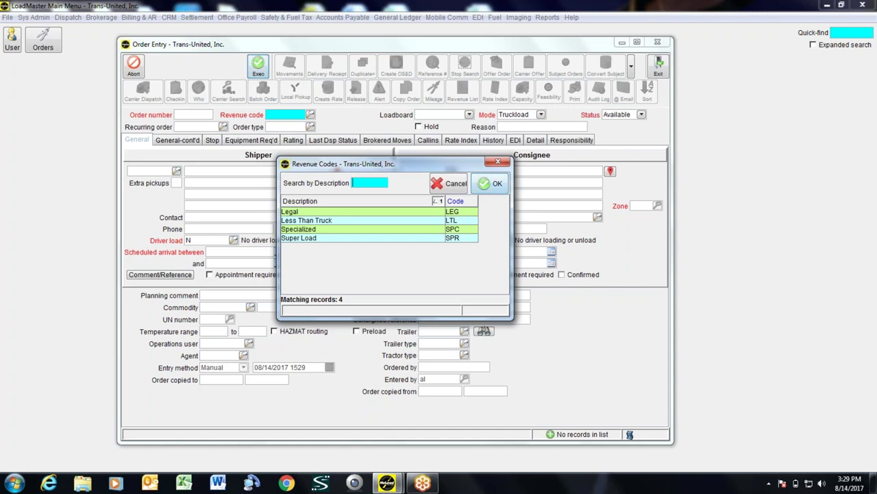
pyautogui.click(362, 210)
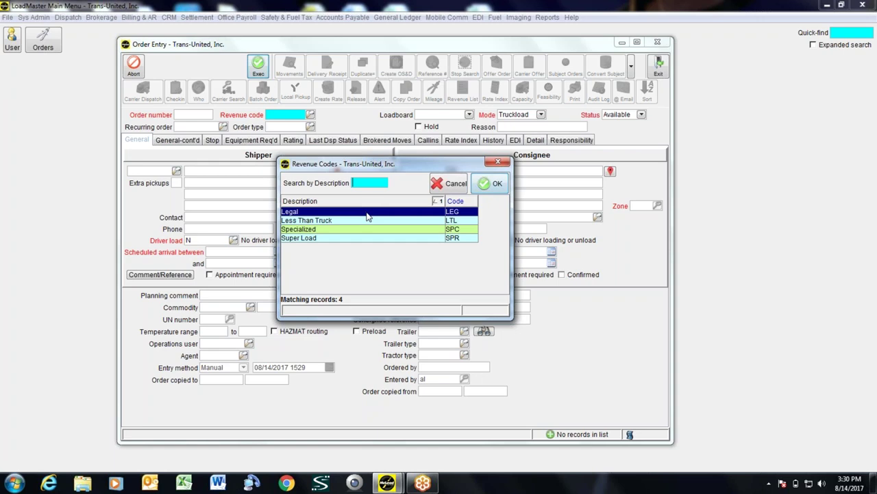
pyautogui.click(489, 183)
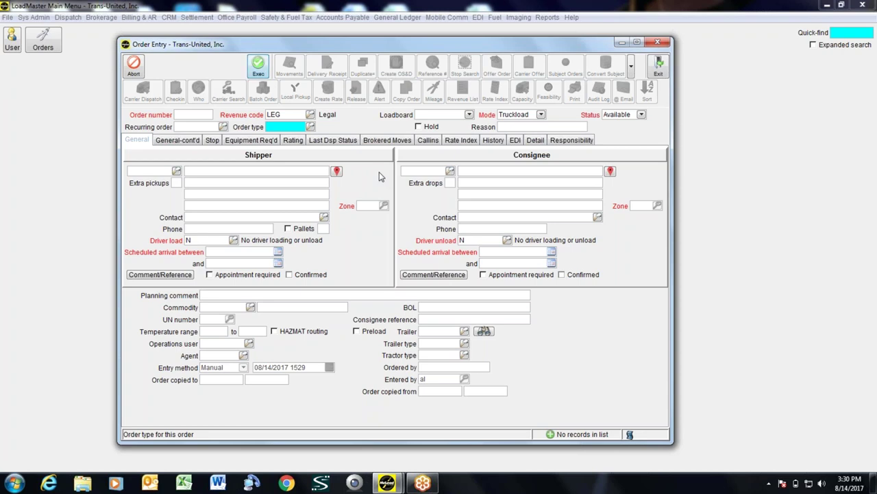
# Search the active locations for "barn" and set the shipper to Barnhart Crane in Owensboro, KY (BARNOWKY)
pyautogui.click(177, 171)
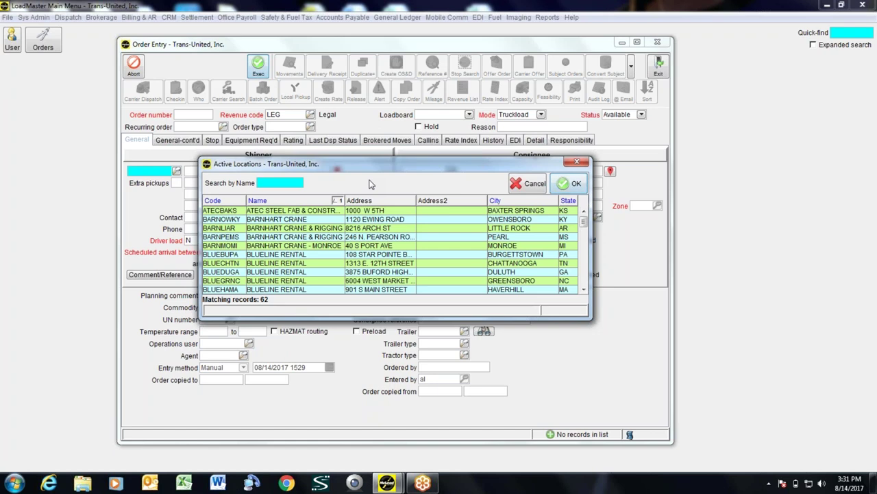
pyautogui.write('barn')
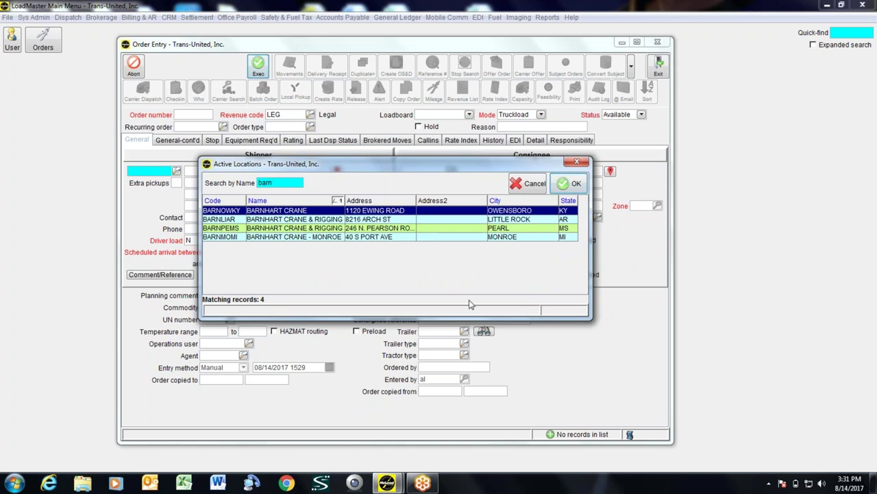
pyautogui.click(568, 183)
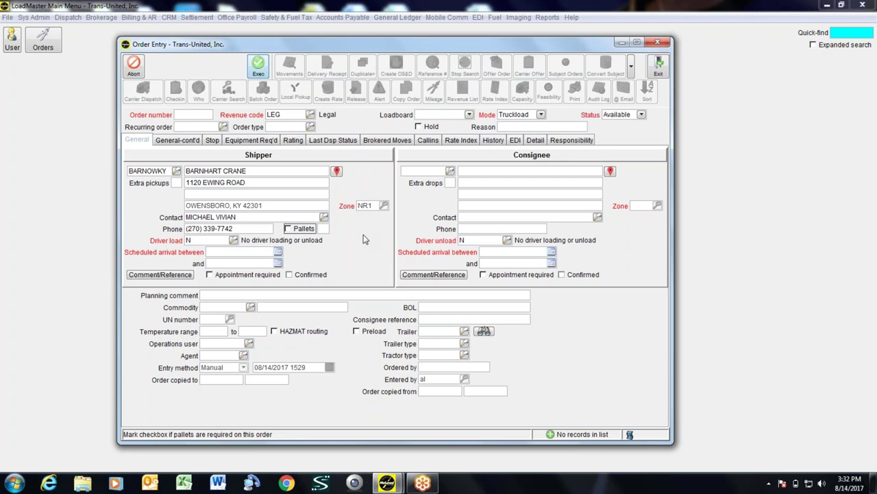
# Open the shipper's location record, review its general details, directions and trailer pool, and close the record
pyautogui.click(147, 171)
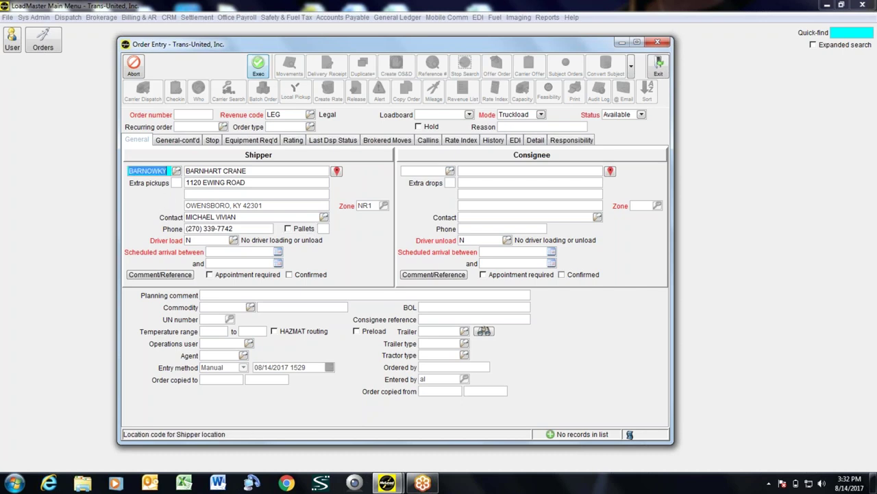
pyautogui.rightClick(163, 172)
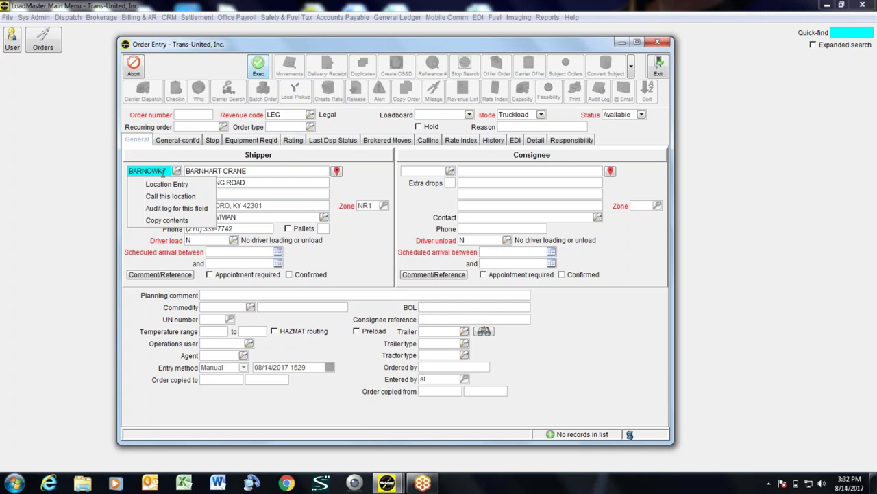
pyautogui.click(172, 184)
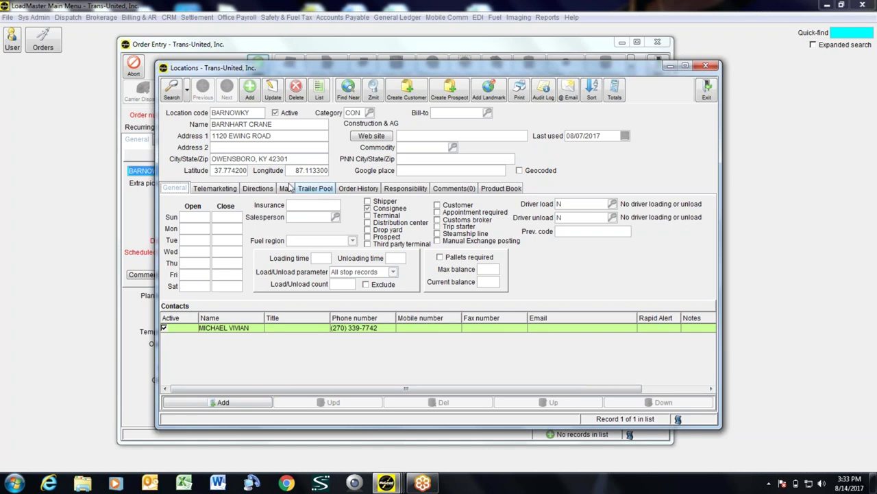
pyautogui.click(266, 190)
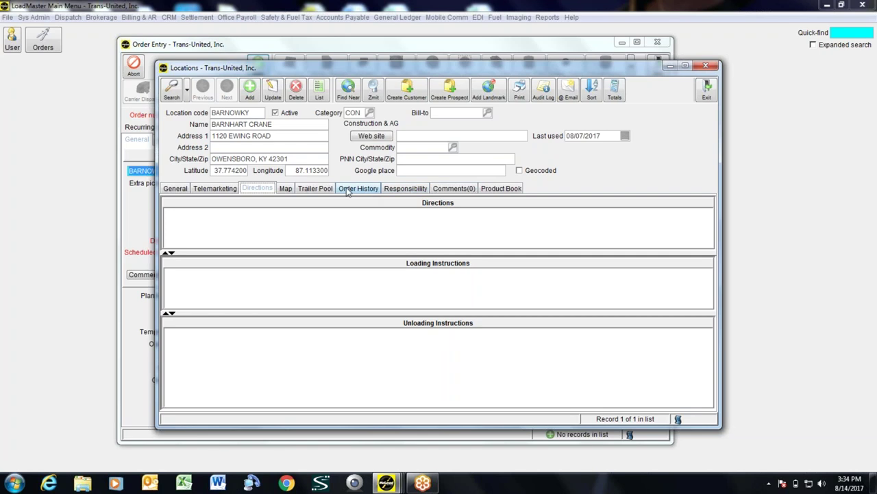
pyautogui.click(319, 188)
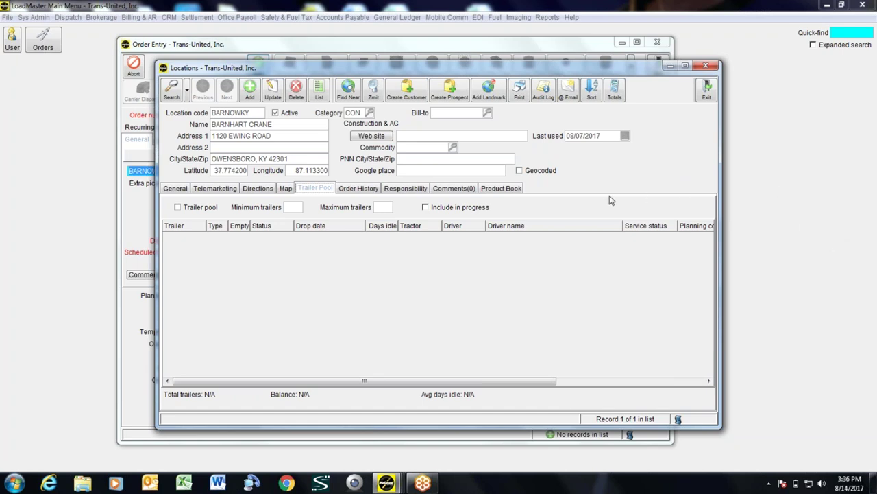
pyautogui.click(708, 90)
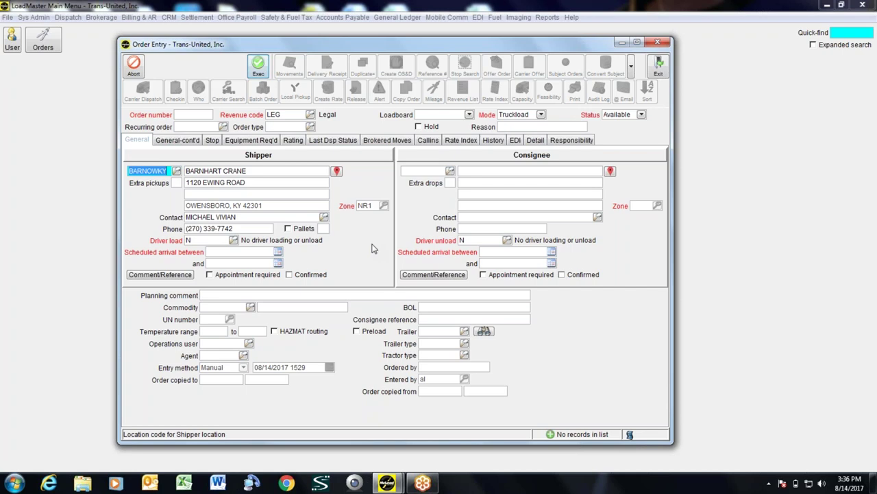
# Enter the shipper's earliest scheduled arrival as today at 1700 with the date shorthand "t 1700"
pyautogui.click(231, 252)
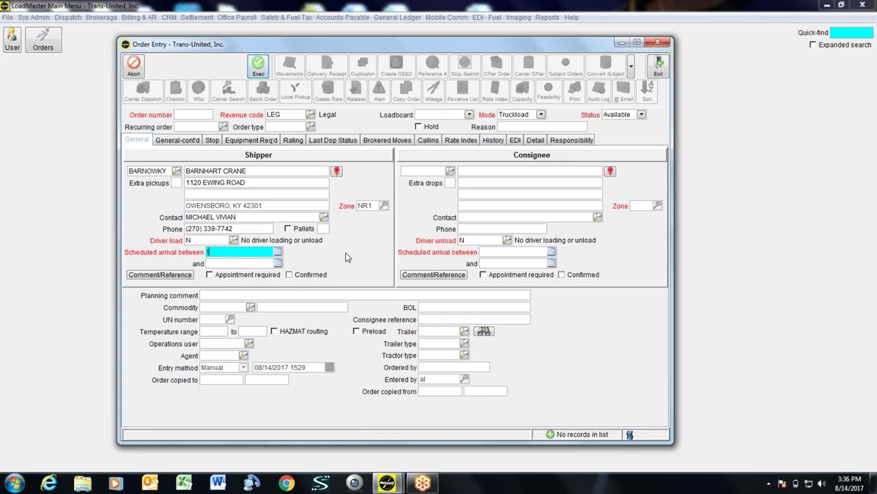
pyautogui.write('t 1700')
pyautogui.press('Tab')
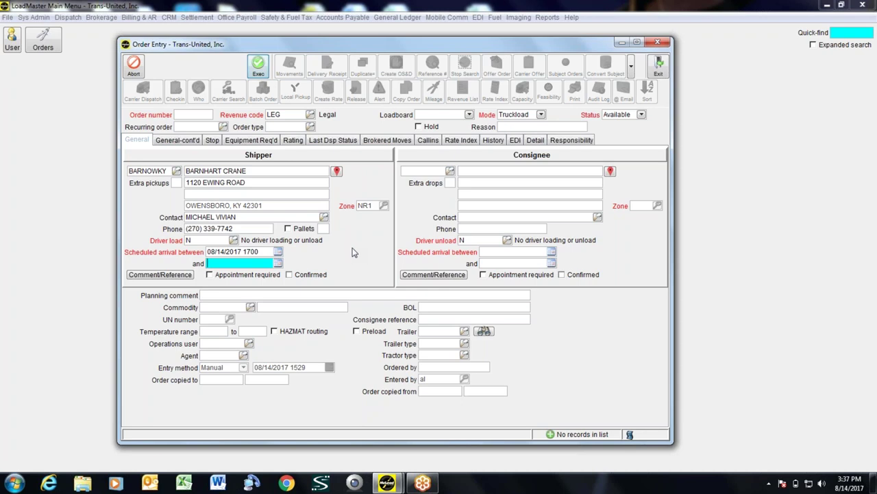
# Replace the shipper's earliest scheduled arrival with tomorrow at 1000, using the date shorthand "t1 1000"
pyautogui.click(267, 252)
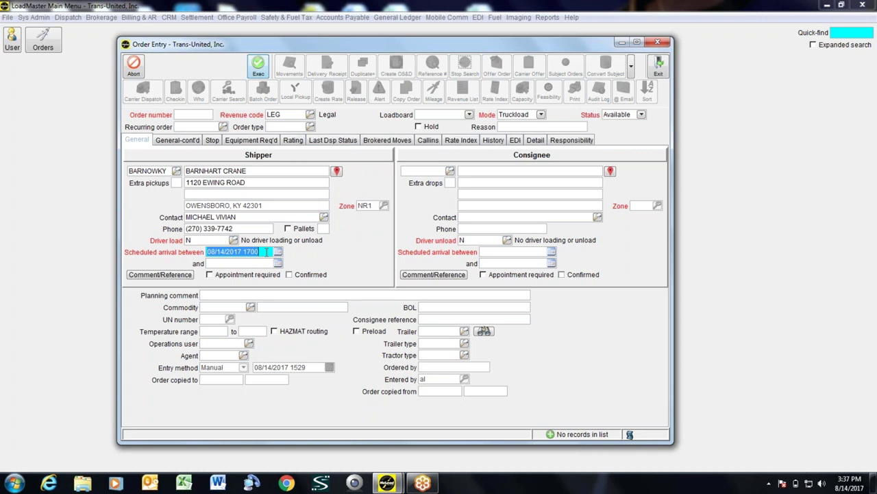
pyautogui.press('Delete')
pyautogui.write('t1 1000')
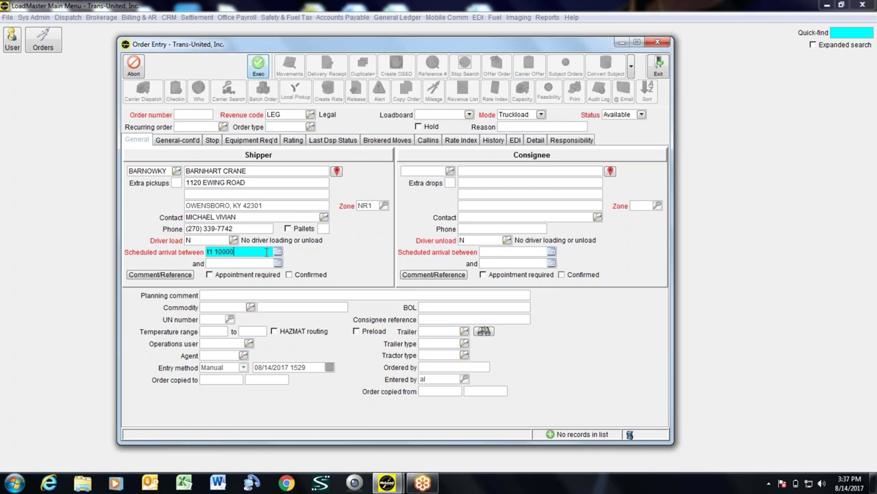
pyautogui.press('Tab')
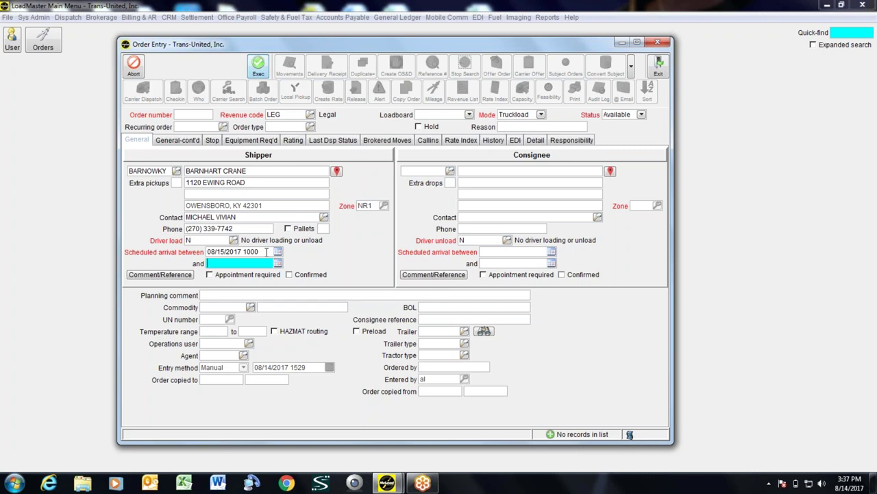
# Replace the shipper's earliest scheduled arrival with the 21st of this month at 0800, using the shorthand "21 0800"
pyautogui.click(265, 251)
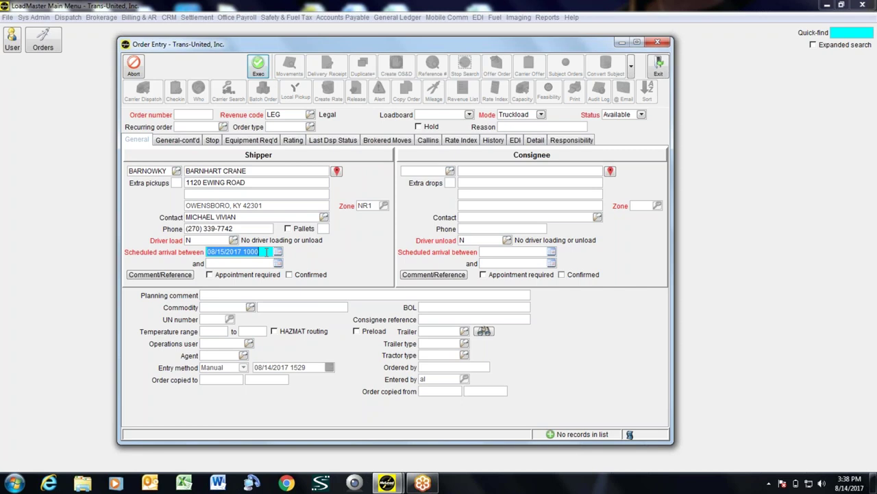
pyautogui.press('BackSpace')
pyautogui.write('21 0800')
pyautogui.press('Tab')
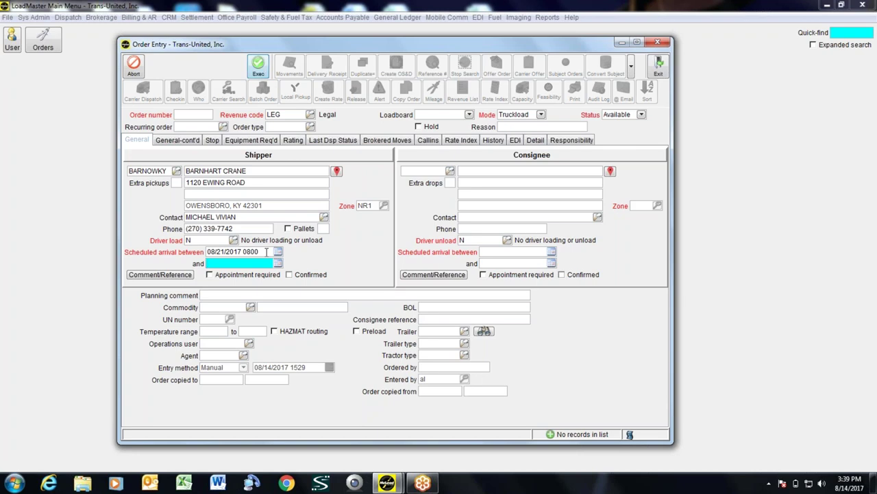
# Set the shipper's earliest scheduled arrival to 09/02/2017 0800, entering the full date
pyautogui.click(266, 251)
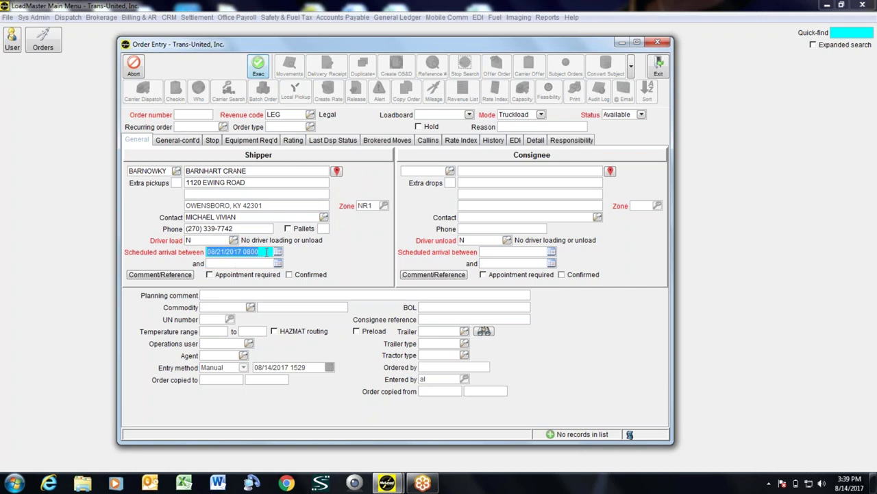
pyautogui.write('09/02/2017')
pyautogui.write(' 0800')
pyautogui.press('Tab')
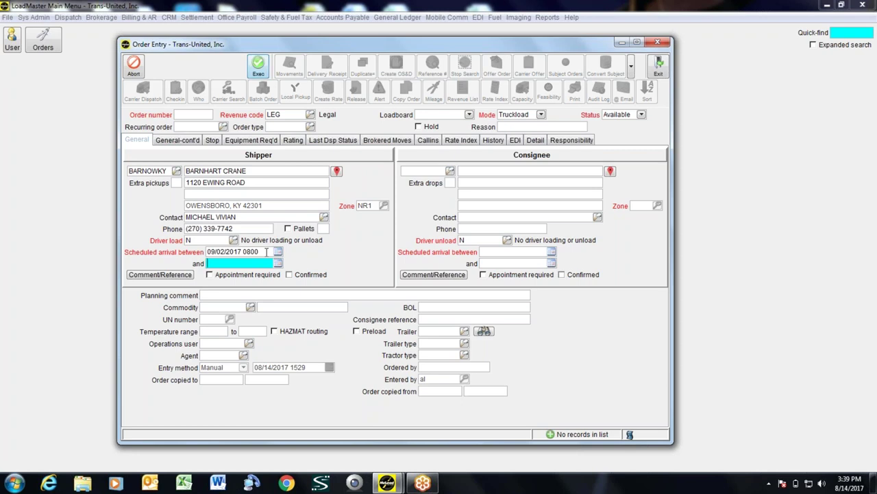
# Set the shipper's scheduled arrival window to tomorrow, 08/15/2017, from 0800 to 1700, using date shorthand such as "t1 0800"
pyautogui.click(266, 251)
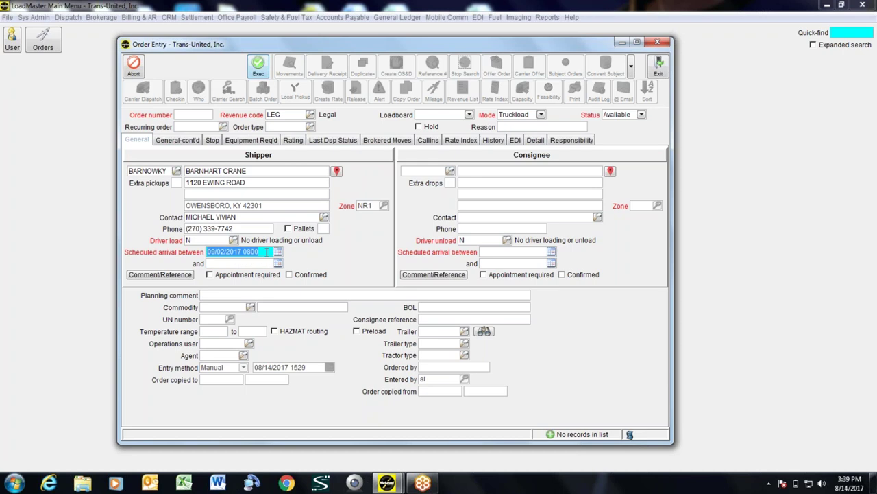
pyautogui.press('BackSpace')
pyautogui.write('t1 0800')
pyautogui.press('Tab')
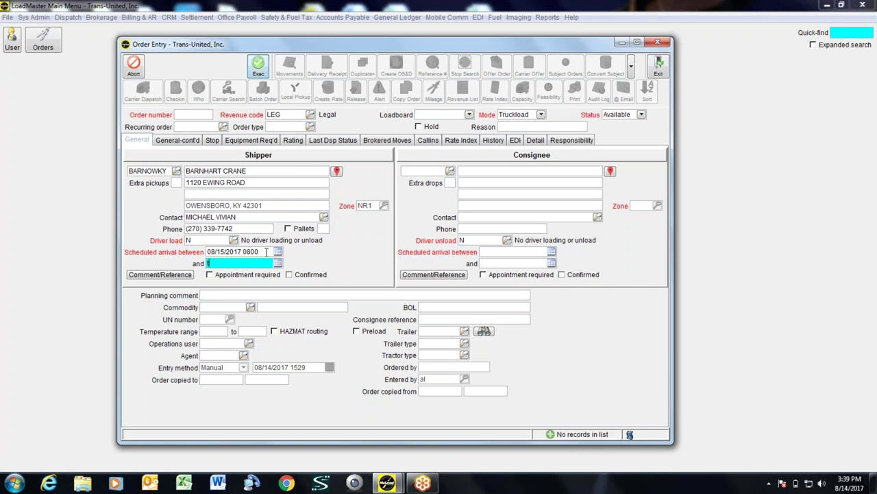
pyautogui.write('17 1700')
pyautogui.press('Tab')
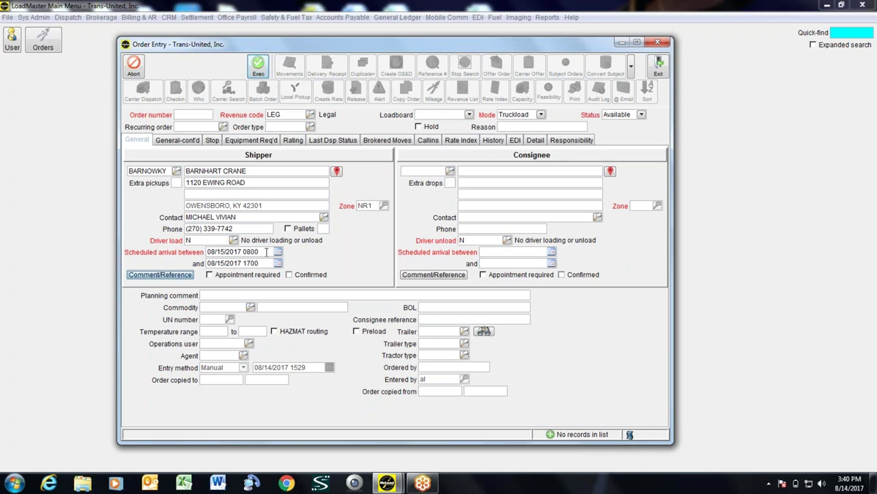
# Add a hot comment to the shipper's comments and references reading "it's hot in here"
pyautogui.click(142, 275)
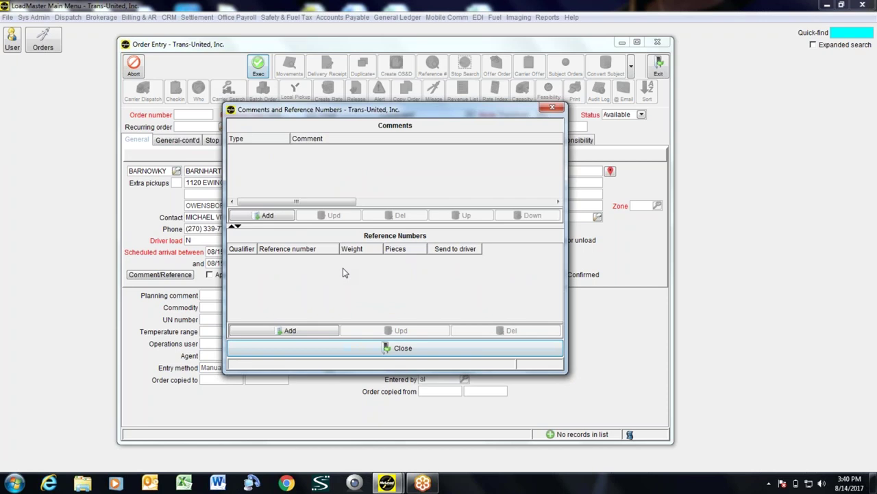
pyautogui.click(285, 218)
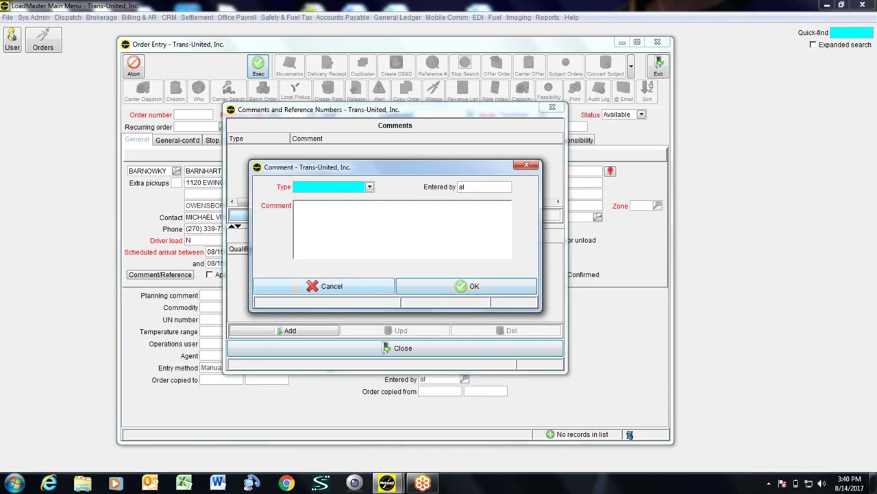
pyautogui.click(370, 187)
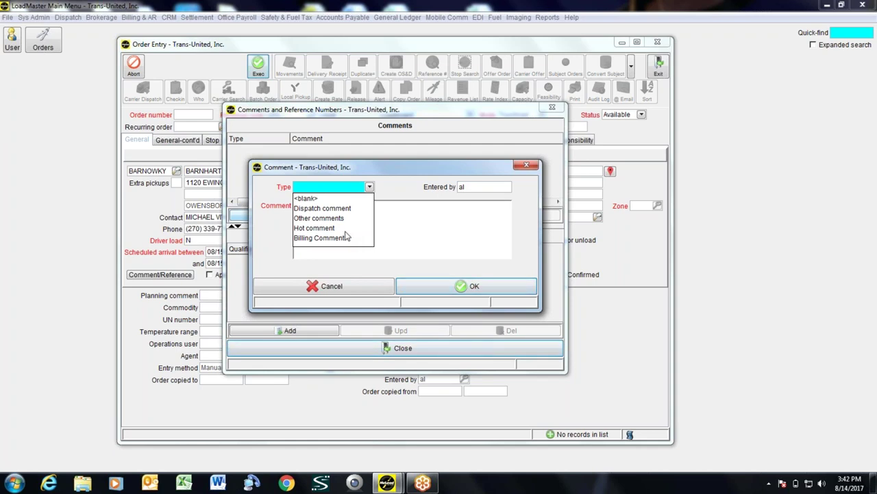
pyautogui.click(329, 227)
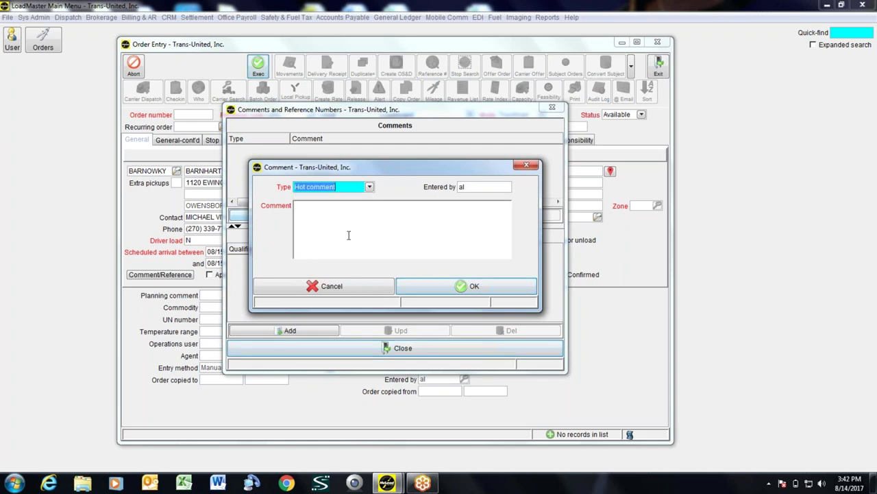
pyautogui.click(340, 215)
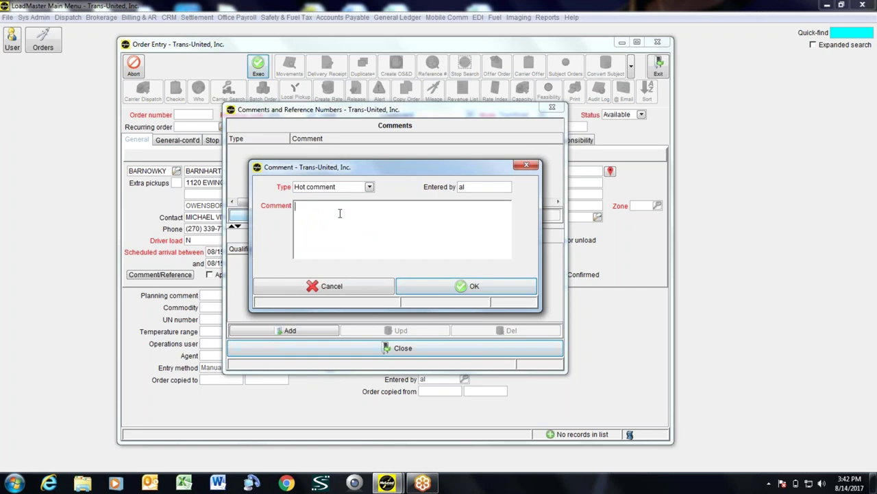
pyautogui.write("rt's hot in here")
pyautogui.click(431, 284)
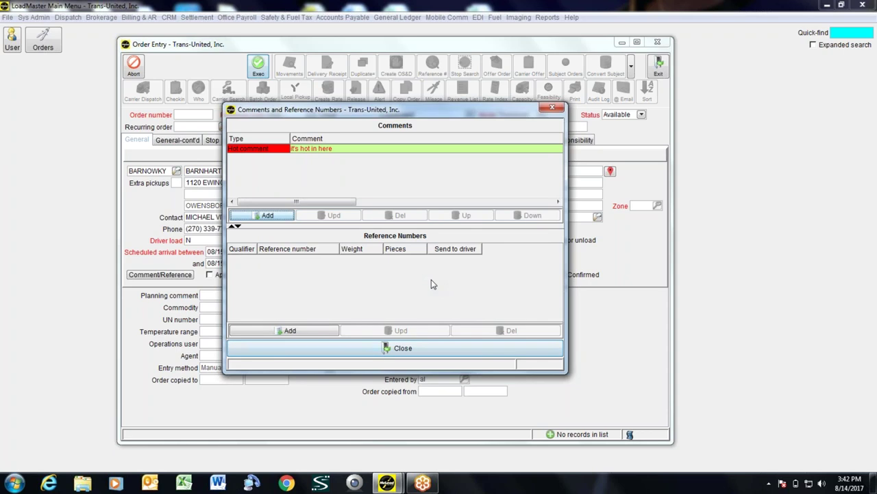
pyautogui.click(319, 330)
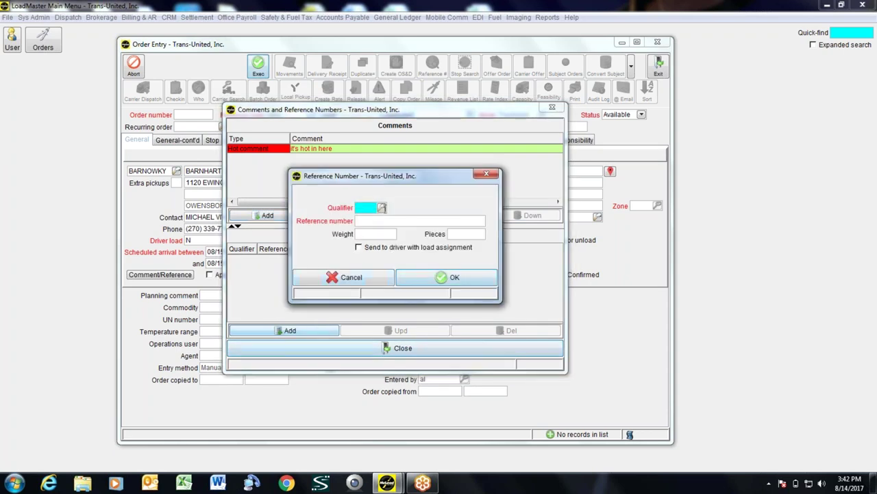
pyautogui.press('F4')
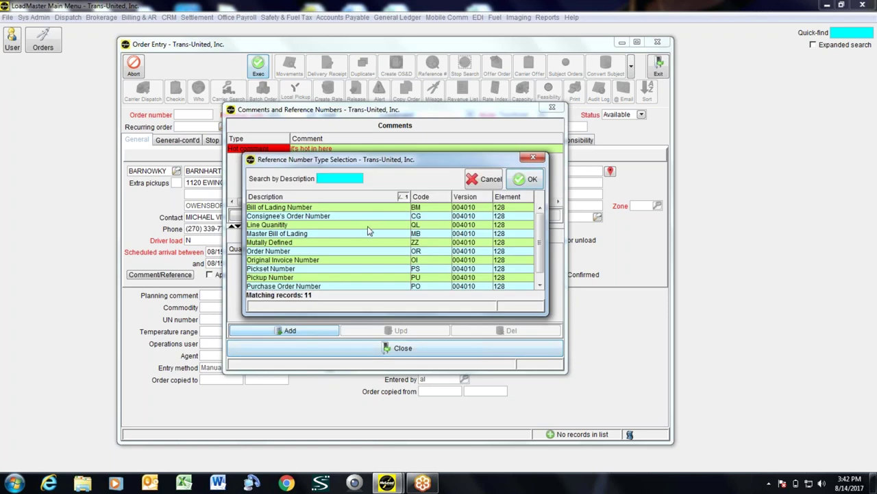
pyautogui.click(326, 277)
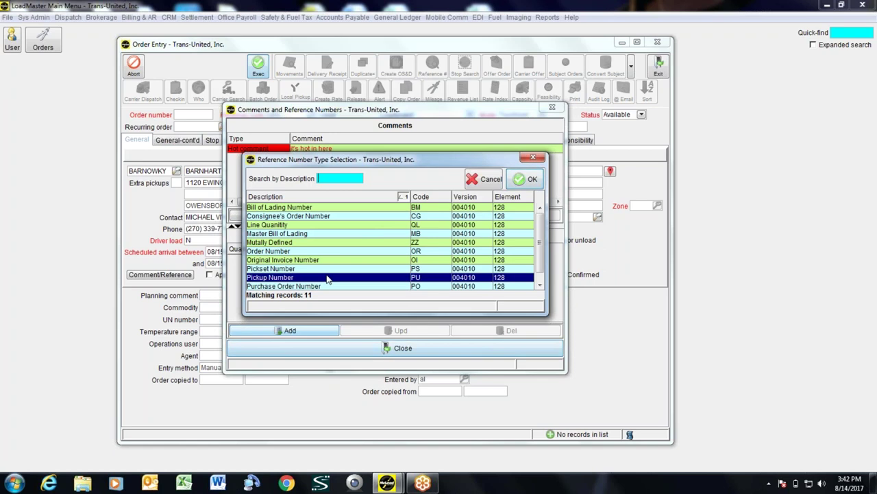
pyautogui.doubleClick(326, 276)
pyautogui.click(329, 277)
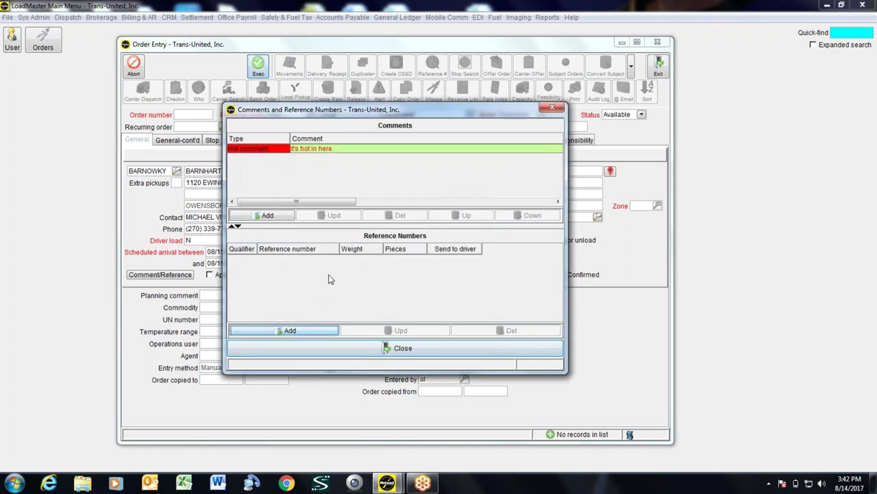
pyautogui.click(268, 332)
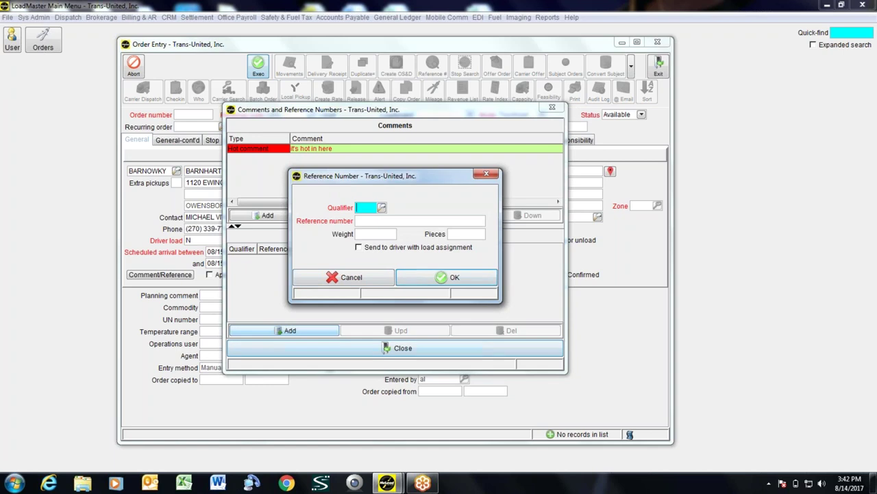
pyautogui.click(381, 207)
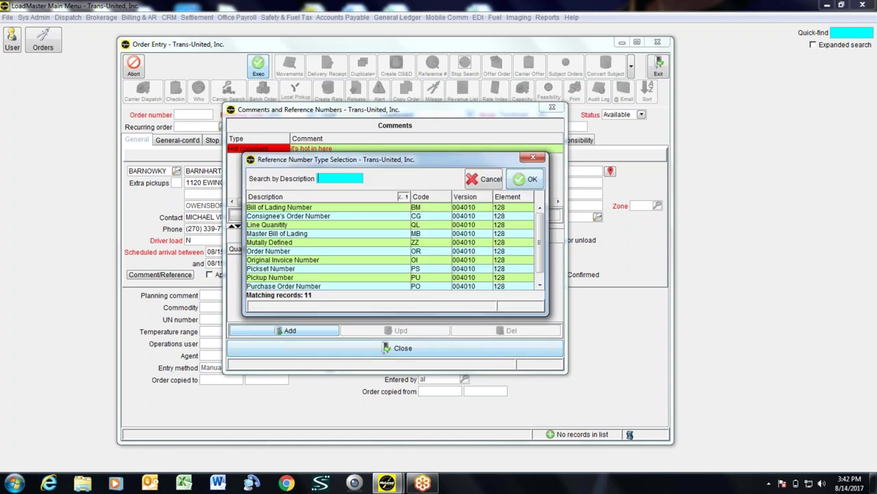
pyautogui.click(266, 277)
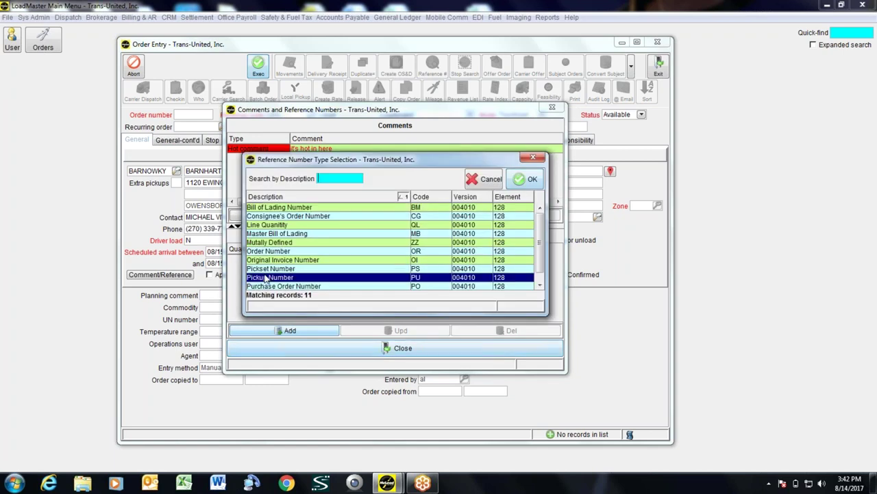
pyautogui.doubleClick(265, 277)
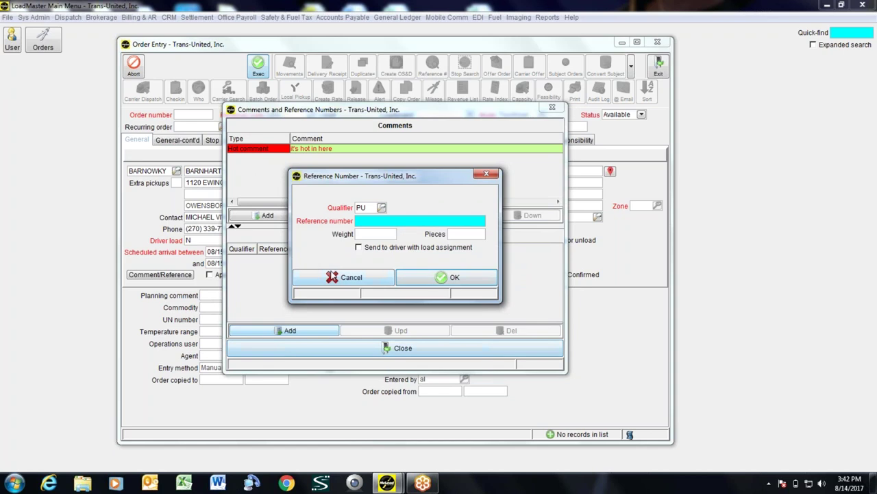
pyautogui.write('12345678910')
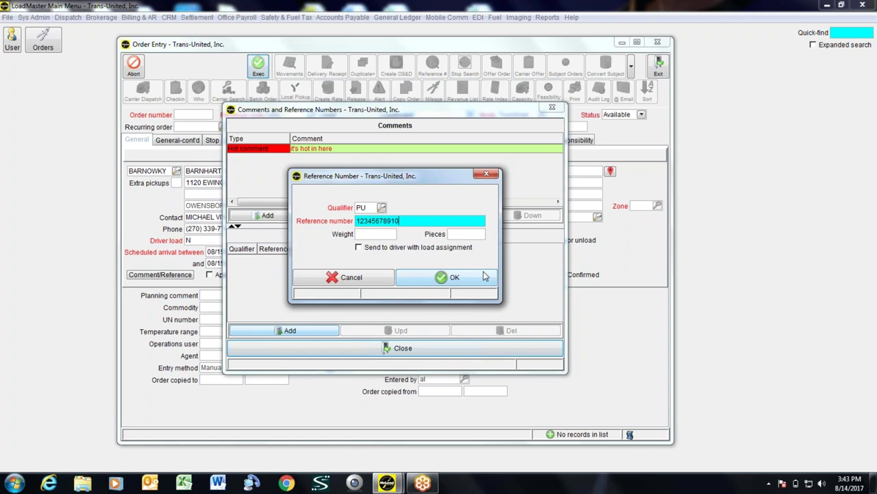
pyautogui.click(451, 277)
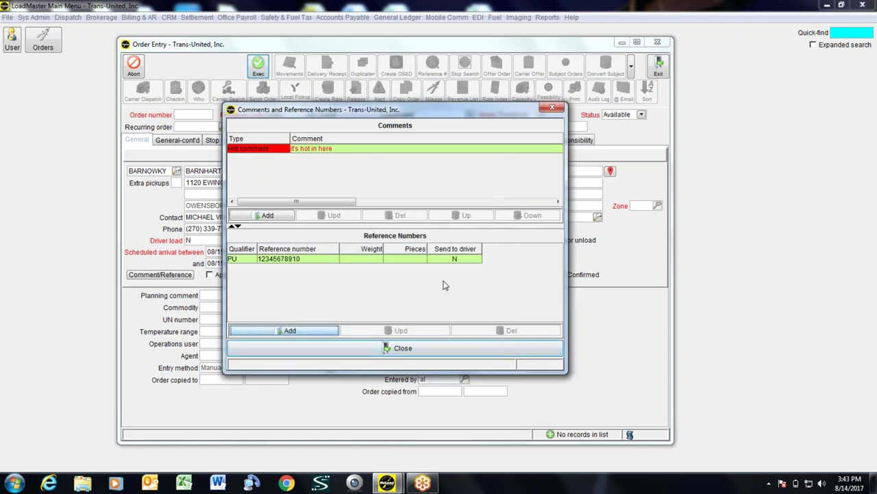
pyautogui.click(424, 347)
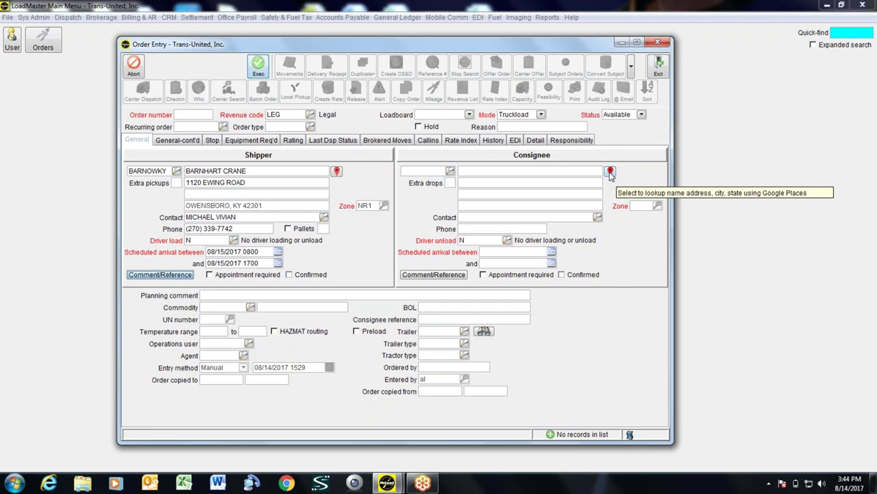
# Look up "mcleod software" in Google Places and use McLeod Software Corporation as the consignee
pyautogui.click(610, 172)
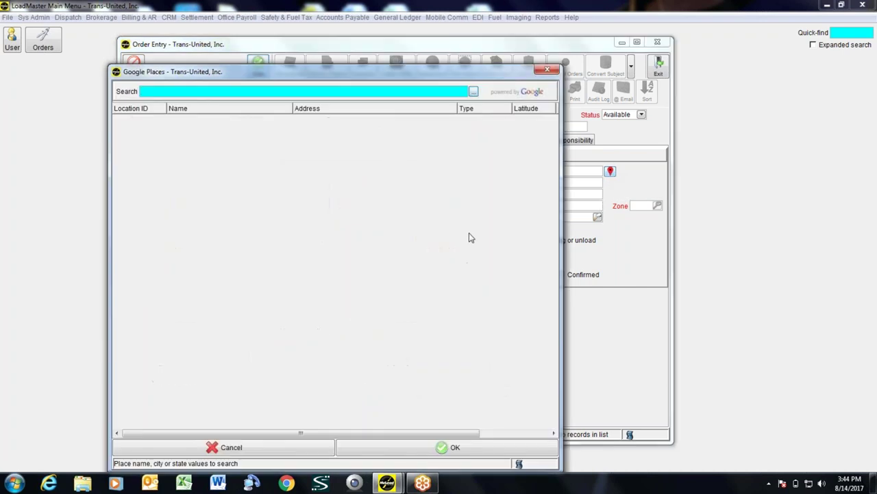
pyautogui.write('cleod software')
pyautogui.press('Return')
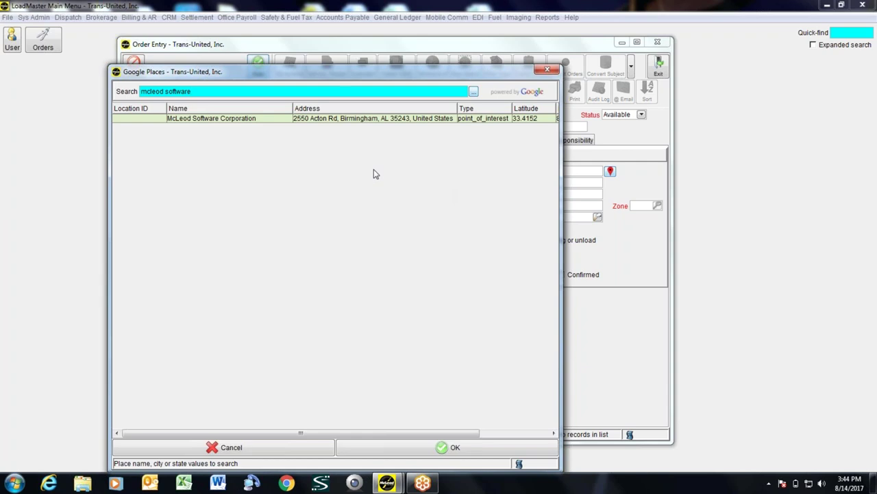
pyautogui.click(278, 120)
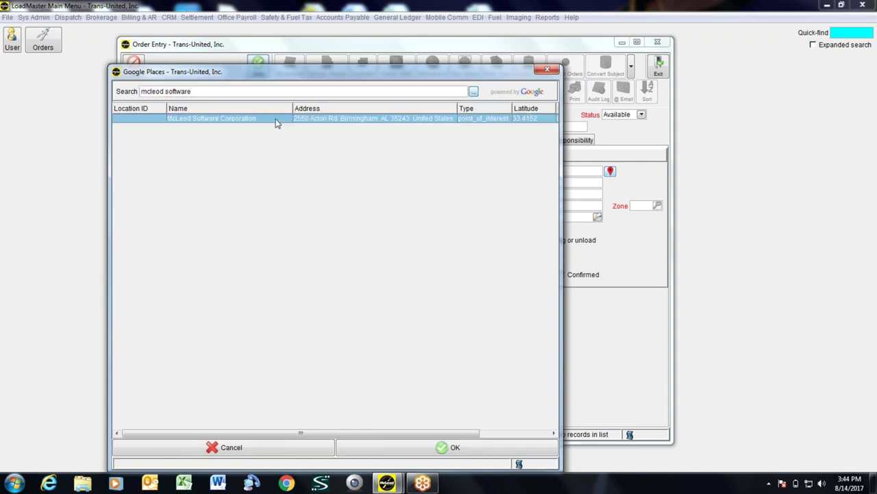
pyautogui.click(383, 443)
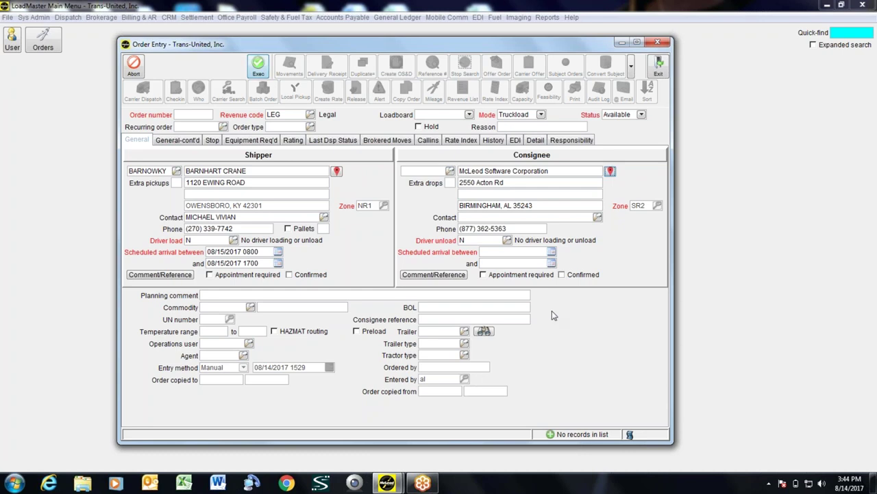
# Set the consignee's earliest scheduled arrival to 08/18/2017 1100 using date shorthand, and go to the planning comment
pyautogui.click(506, 252)
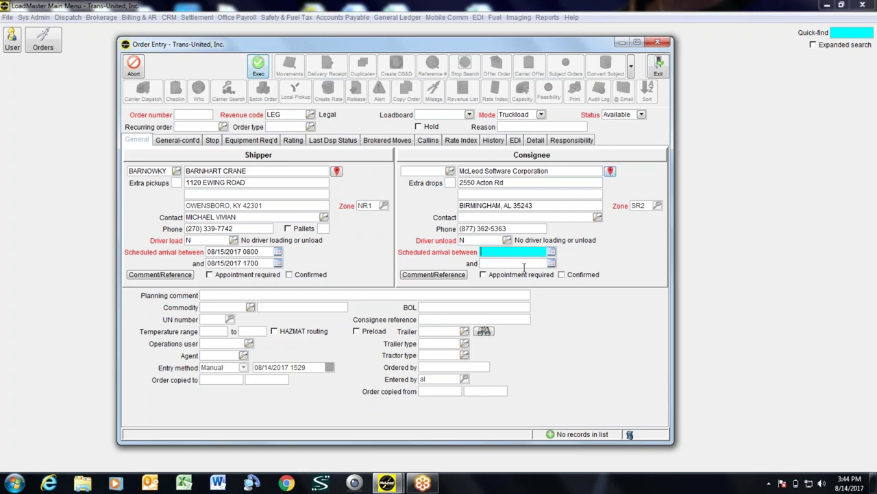
pyautogui.write('0')
pyautogui.write('4')
pyautogui.write(' 1100')
pyautogui.press('Tab')
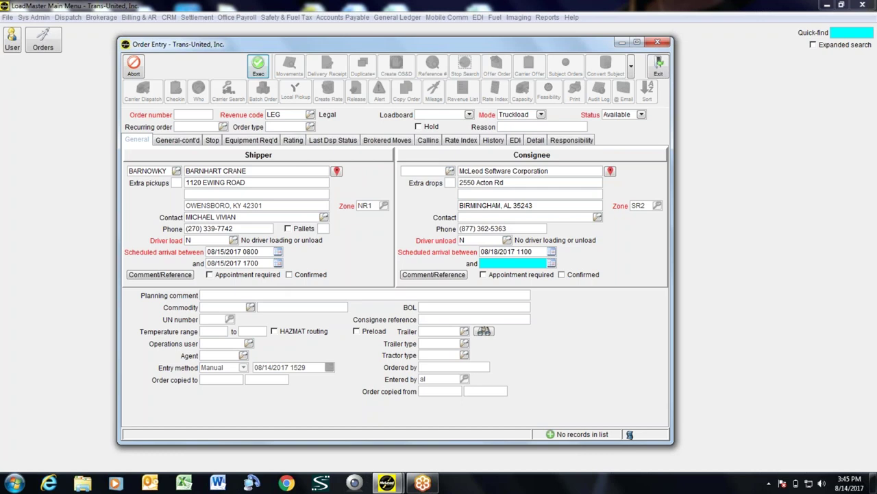
pyautogui.click(227, 295)
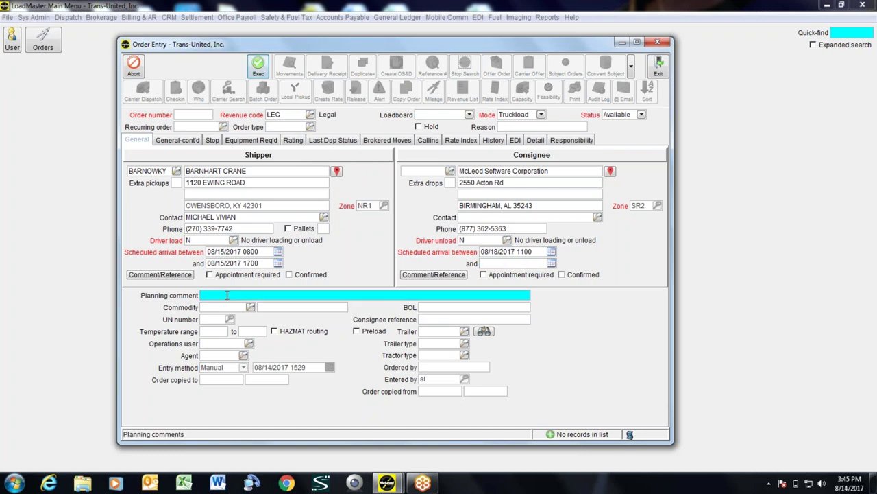
# In the order's rating details, set the billing method to Prepaid and choose CHRW BILLING in Chicago as bill-to customer, searching "ch"
pyautogui.click(293, 141)
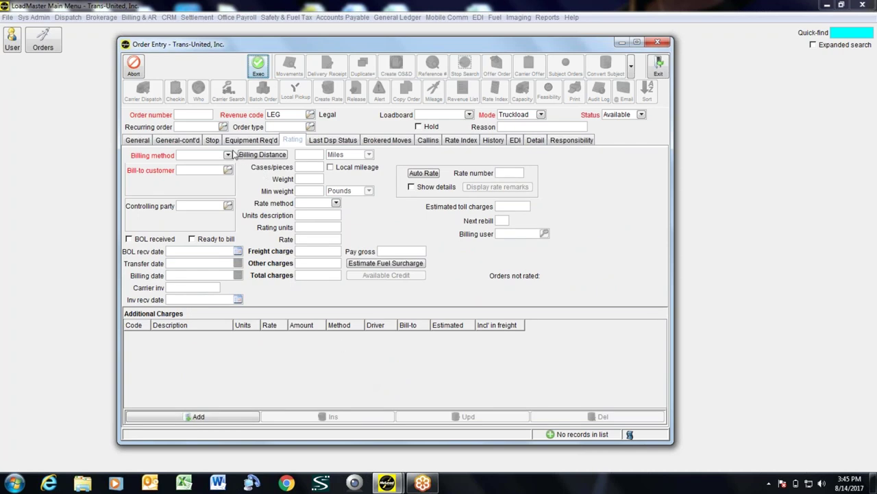
pyautogui.click(228, 155)
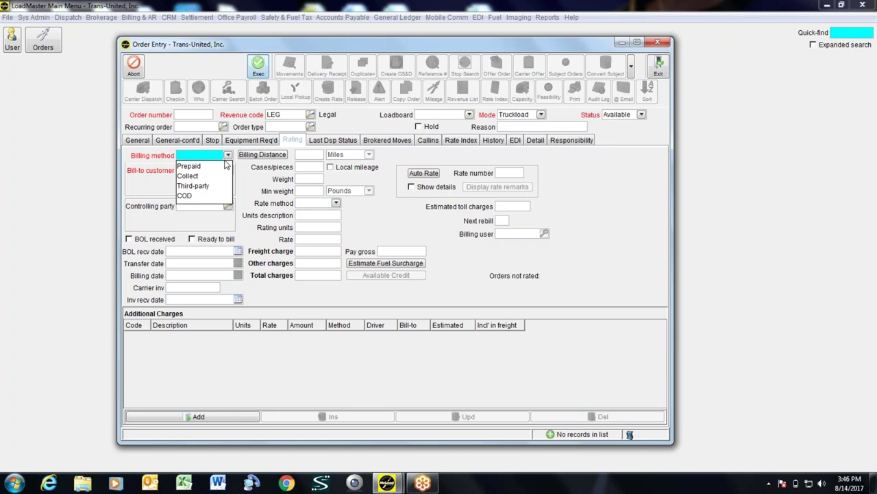
pyautogui.click(226, 167)
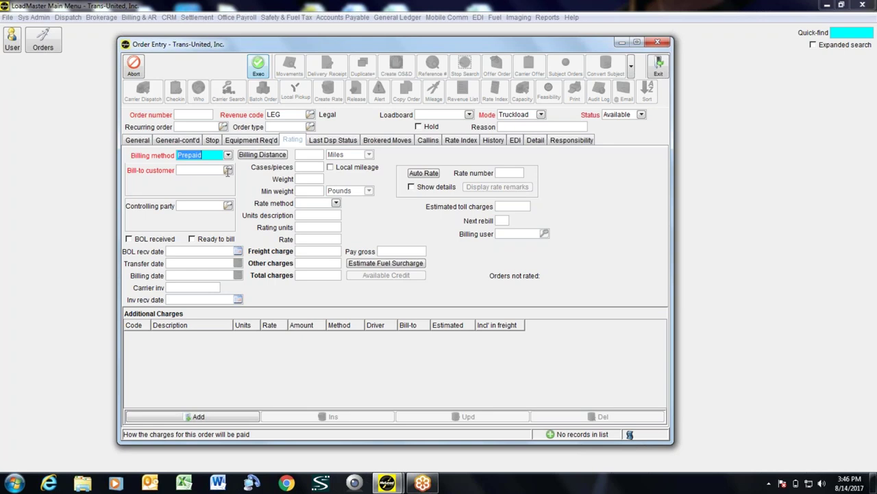
pyautogui.click(228, 169)
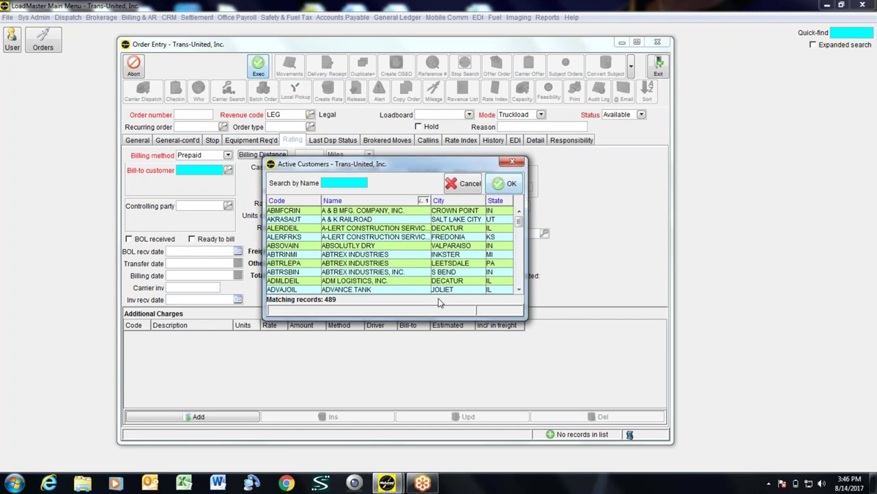
pyautogui.write('ch')
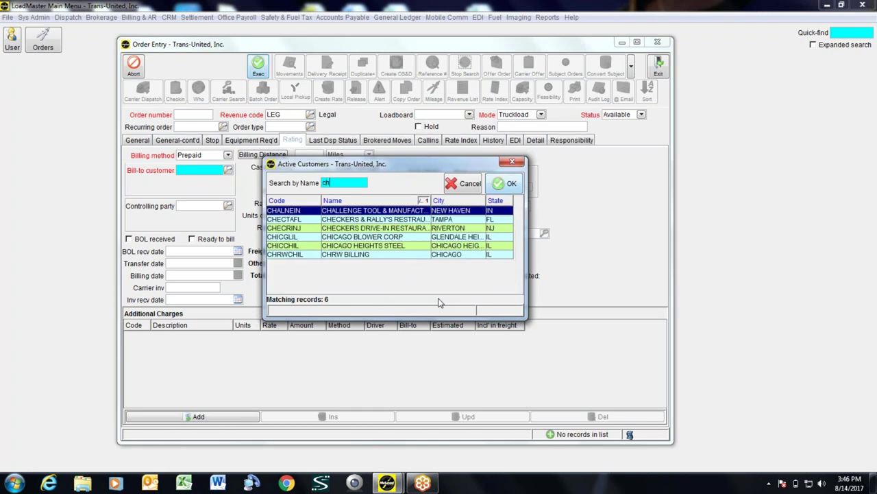
pyautogui.click(403, 255)
pyautogui.click(499, 184)
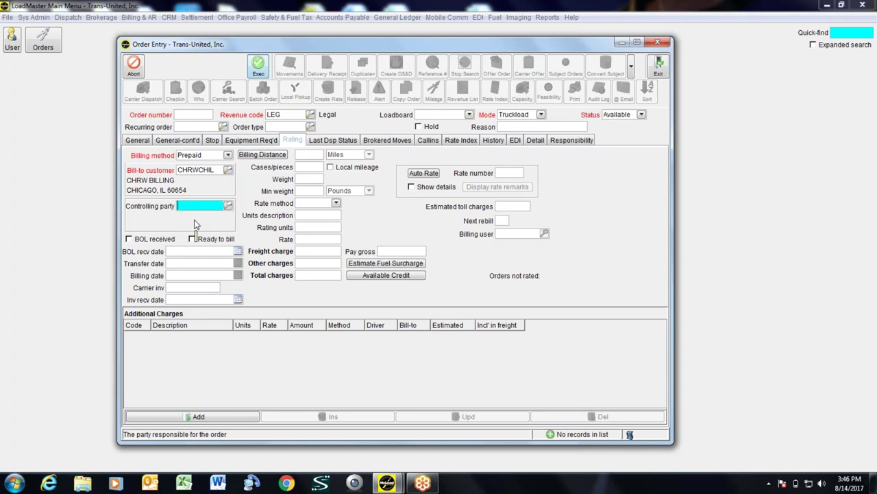
# Calculate the order's billing distance in miles and move on to the cases/pieces entry
pyautogui.click(261, 154)
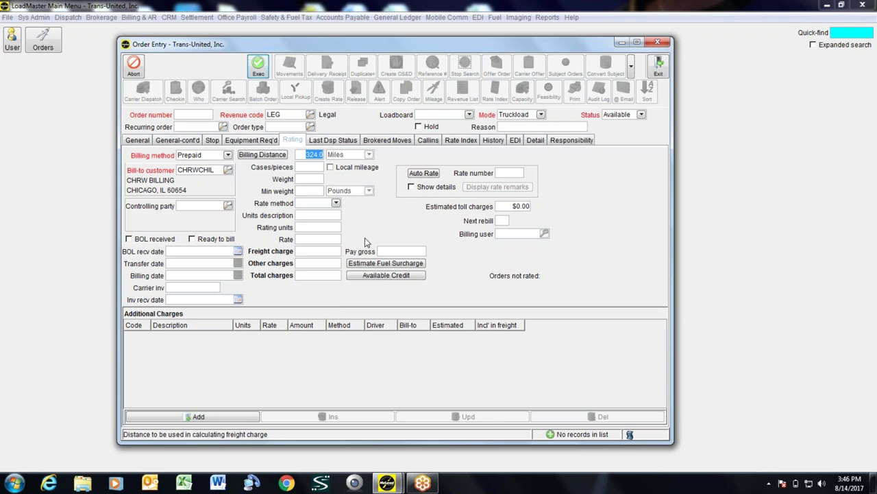
pyautogui.click(311, 167)
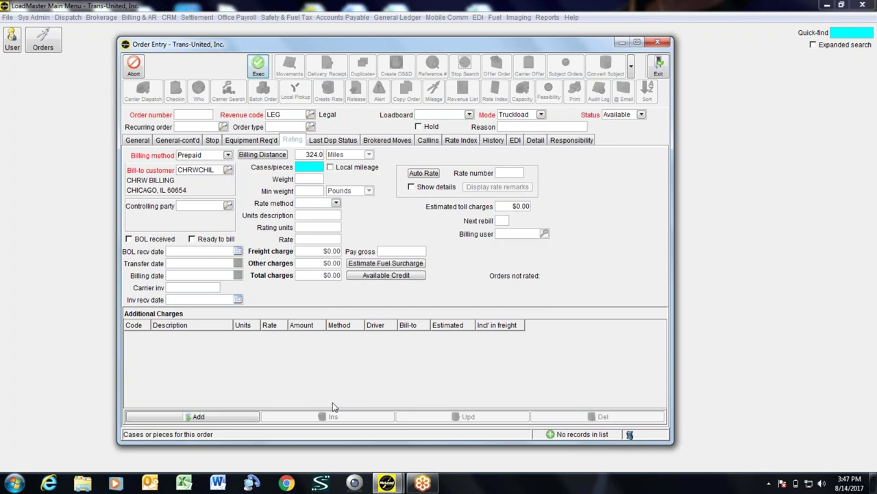
# Set the order's cases/pieces to 1 and its weight to 35000 pounds, leaving the minimum weight blank
pyautogui.write('1')
pyautogui.press('Tab')
pyautogui.write('35')
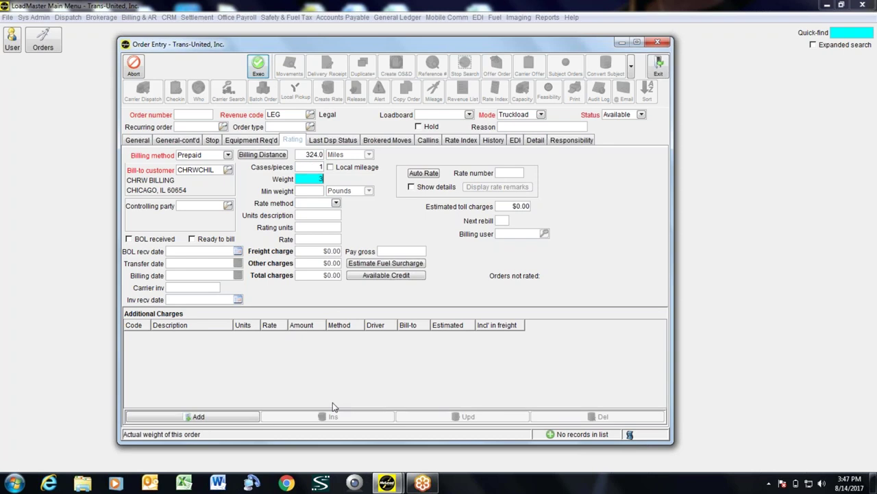
pyautogui.write('000')
pyautogui.press('Tab')
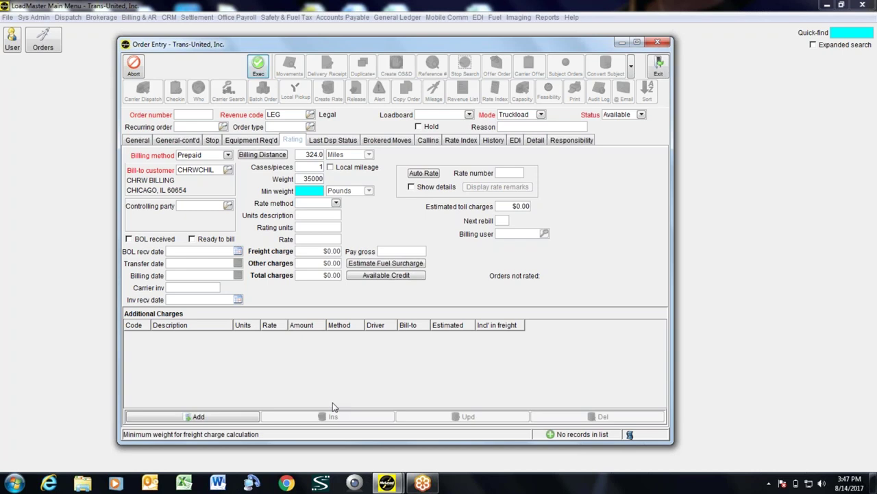
pyautogui.press('Tab')
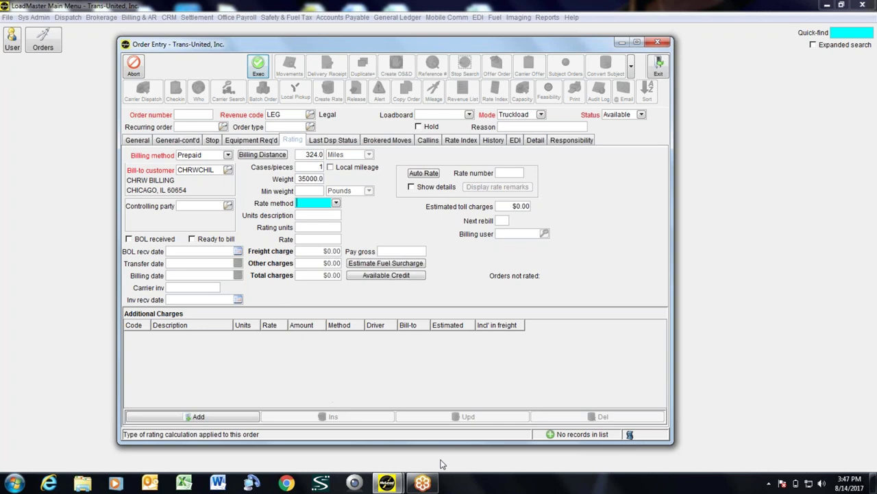
# Set the order's rate method to Flat with a rate of 2000
pyautogui.click(336, 203)
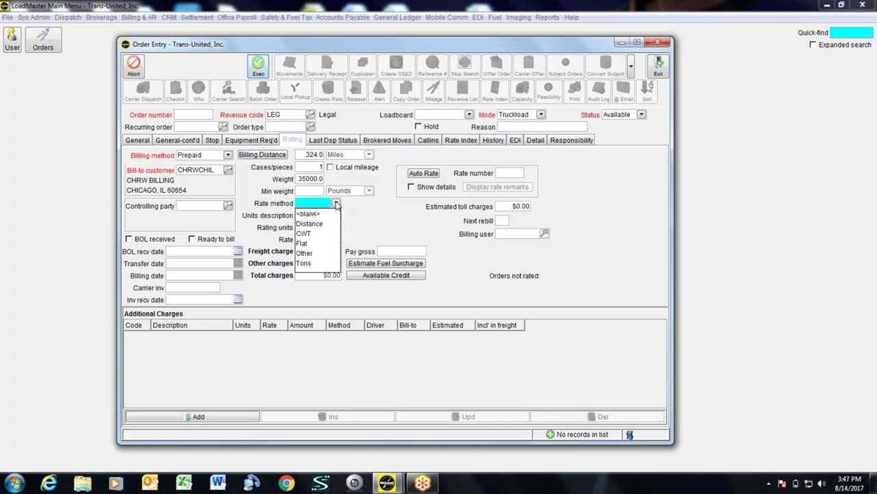
pyautogui.click(306, 244)
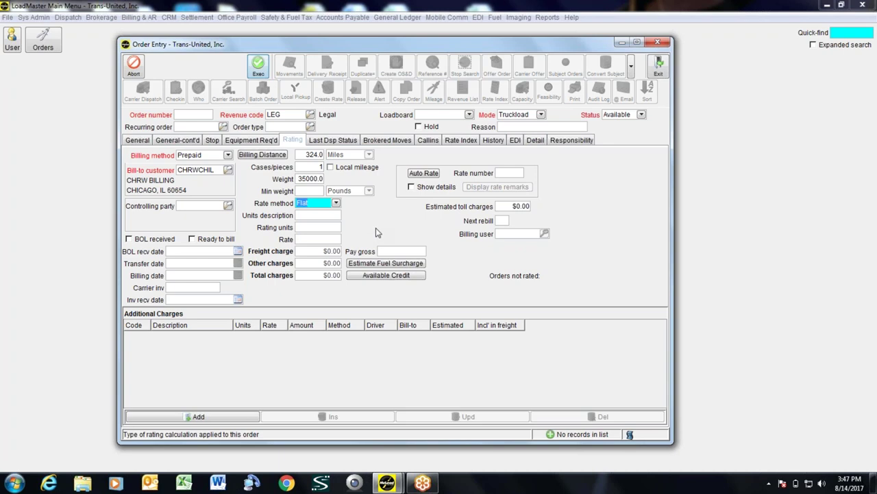
pyautogui.press('Tab')
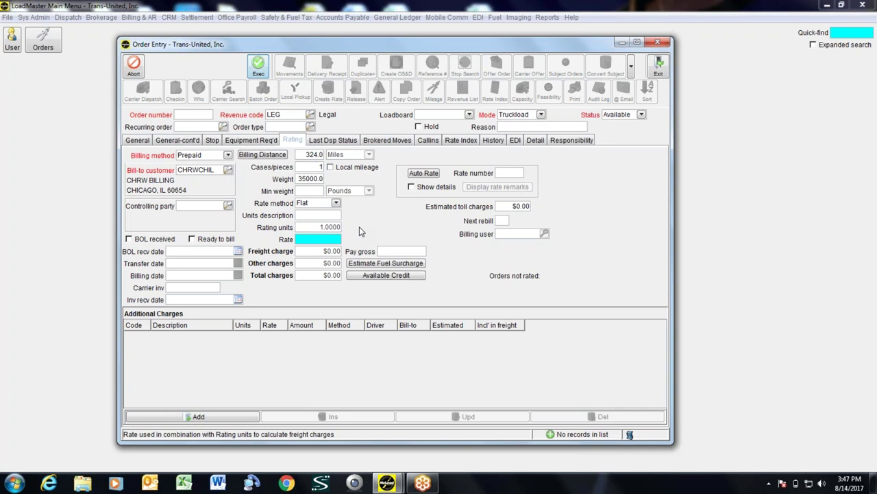
pyautogui.write('000')
pyautogui.press('Tab')
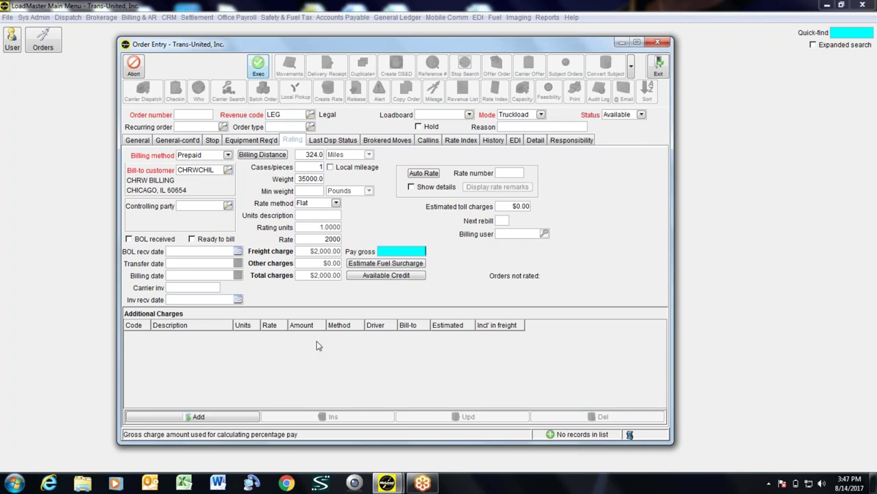
# Add a fuel surcharge to the order's additional charges using code FUEL at a rate of 16 percent
pyautogui.click(200, 416)
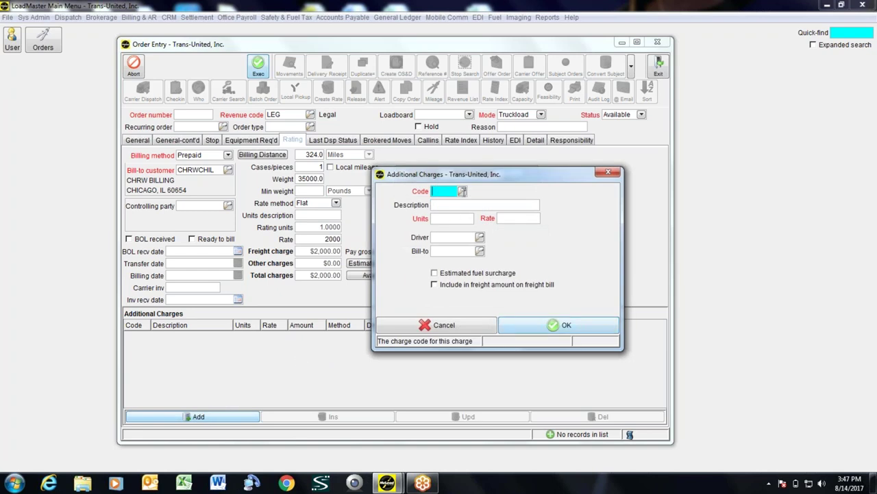
pyautogui.click(462, 191)
pyautogui.doubleClick(387, 265)
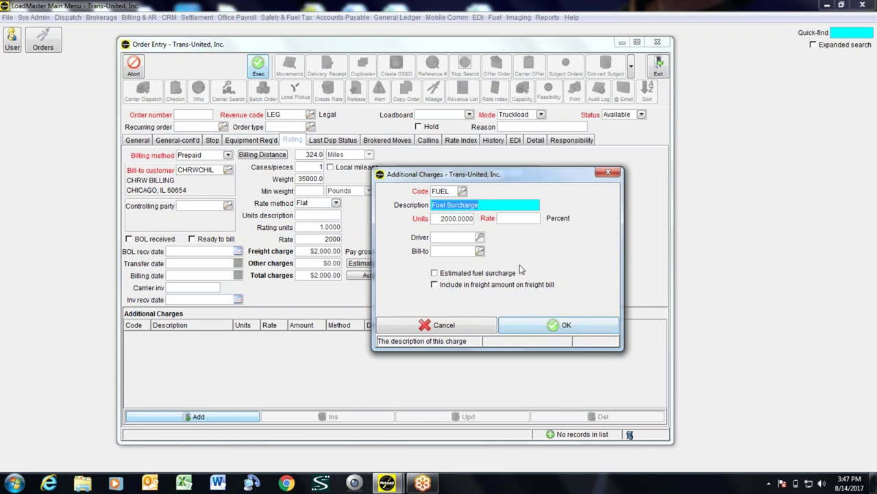
pyautogui.press('Tab')
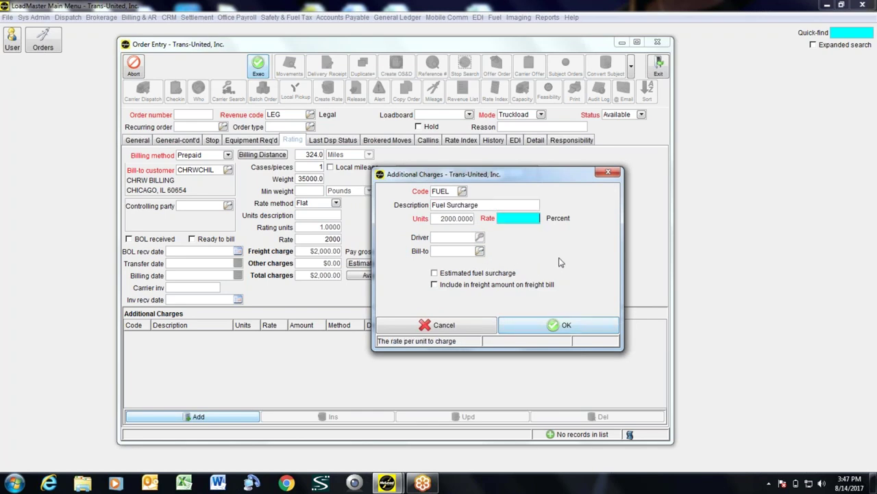
pyautogui.write('16')
pyautogui.press('Tab')
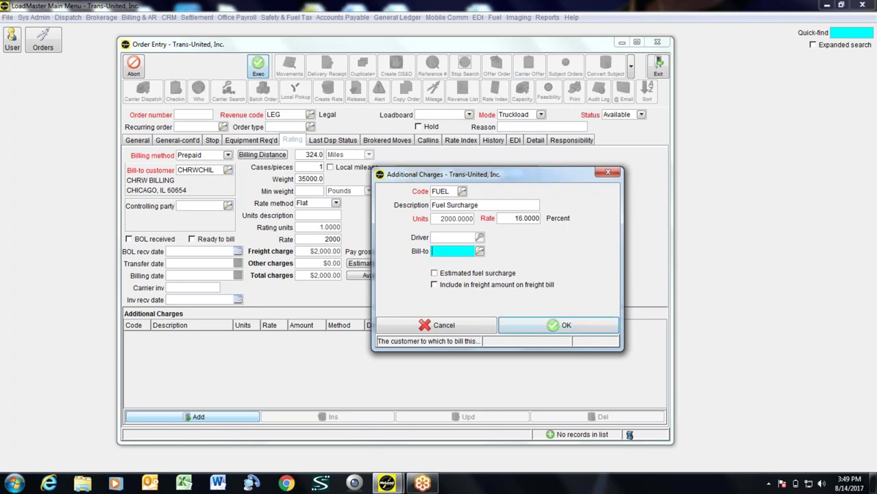
pyautogui.click(548, 329)
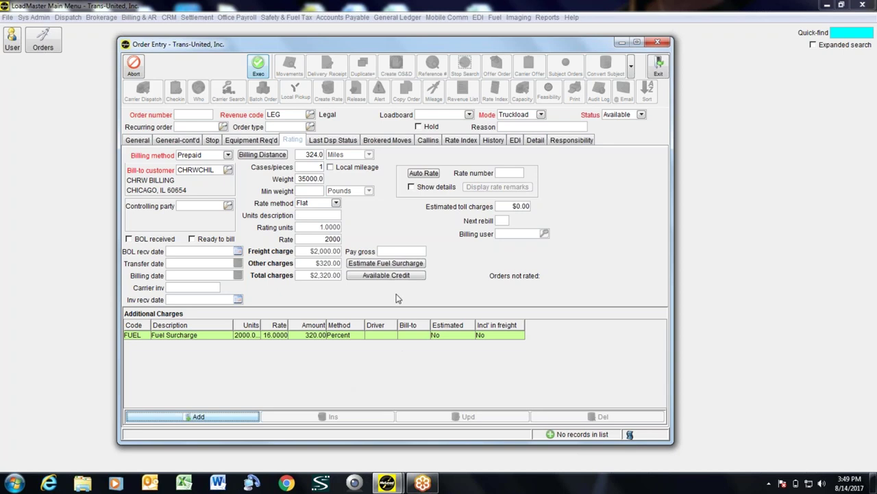
# Save the new order record, confirming the addition, and return to its general details
pyautogui.click(259, 67)
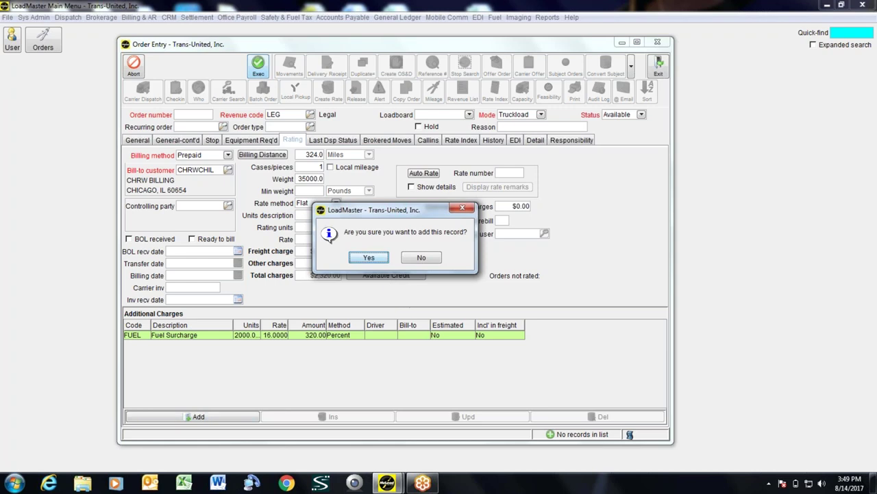
pyautogui.click(368, 258)
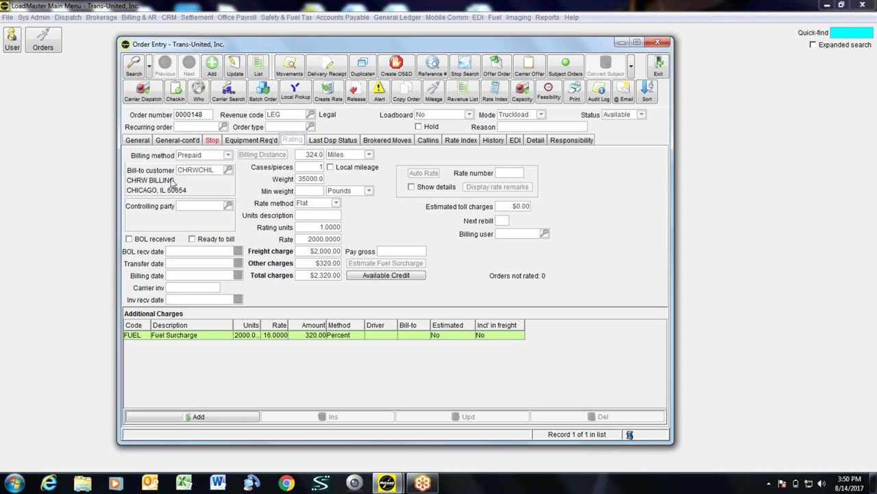
pyautogui.click(147, 143)
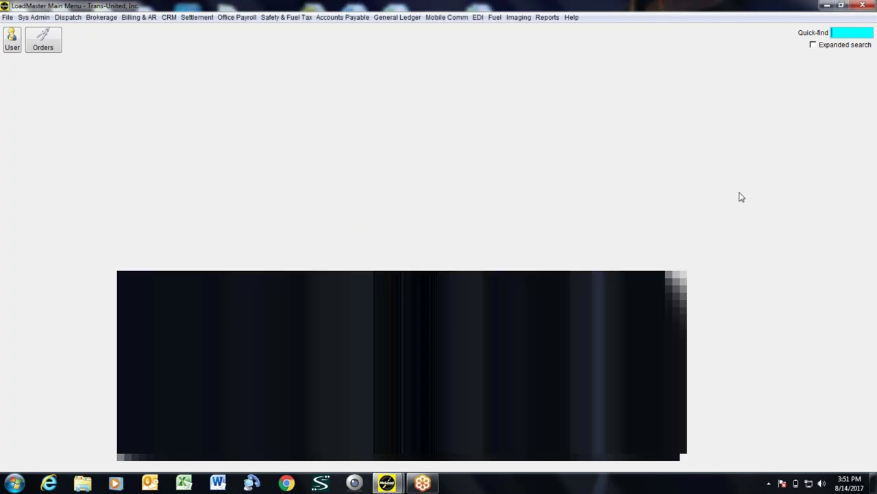
# Return to the Order Entry window and look up the saved order by its short order number, running the search twice
pyautogui.moveTo(397, 482)
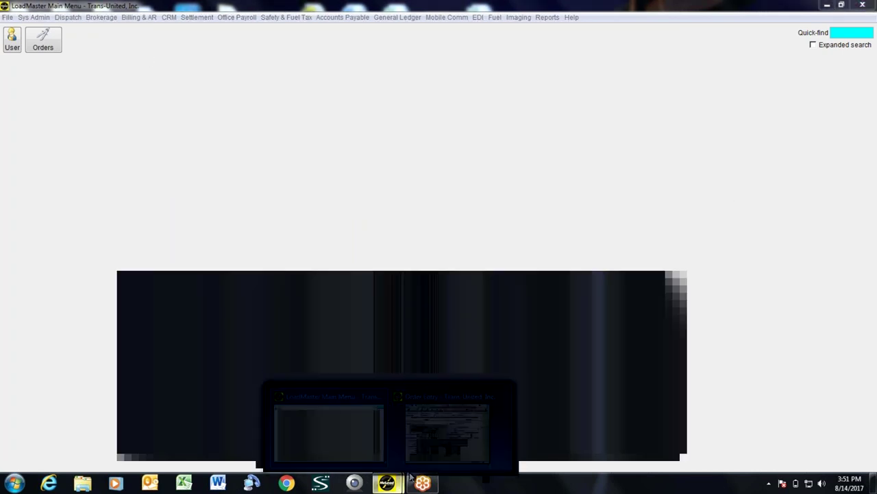
pyautogui.click(504, 425)
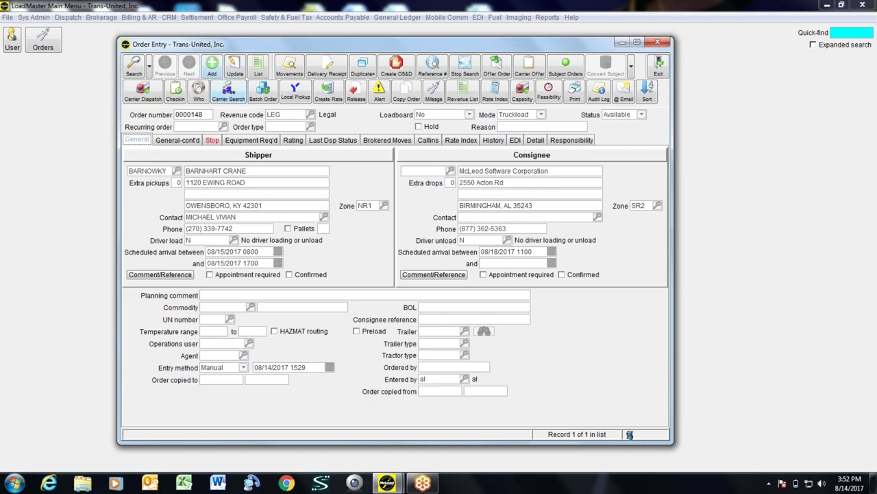
pyautogui.click(133, 65)
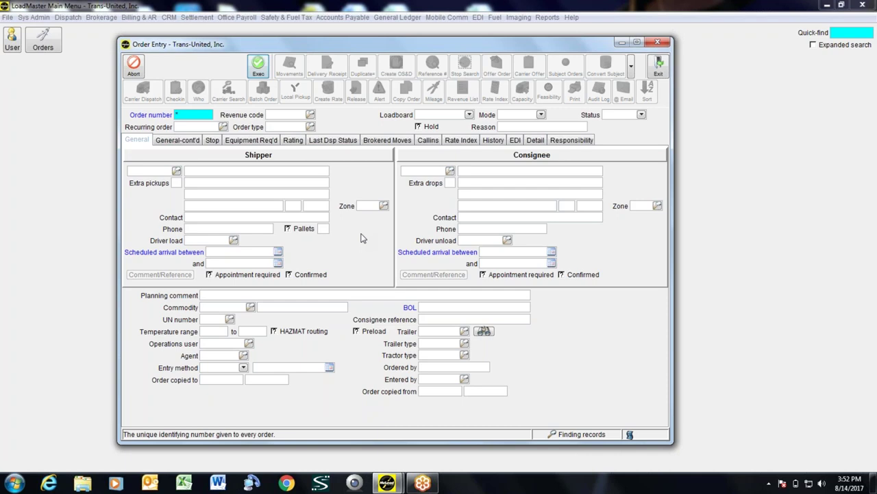
pyautogui.write('148')
pyautogui.press('Return')
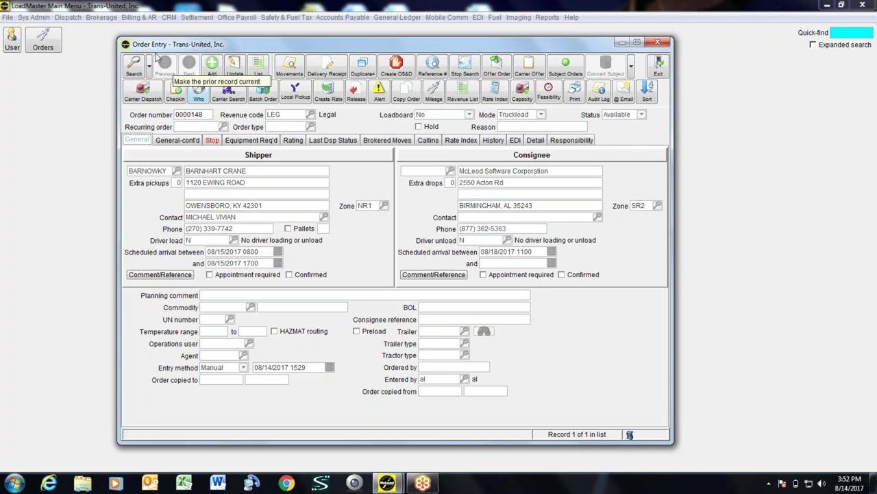
pyautogui.click(134, 65)
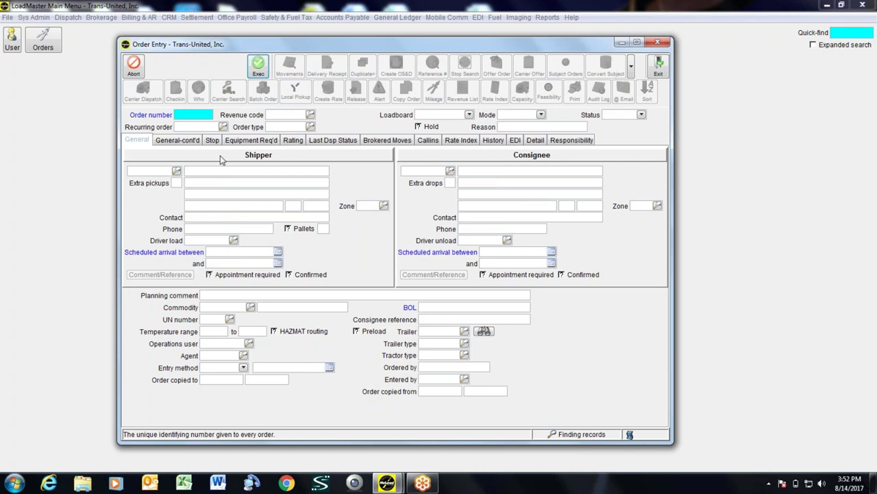
pyautogui.write('148')
pyautogui.press('Return')
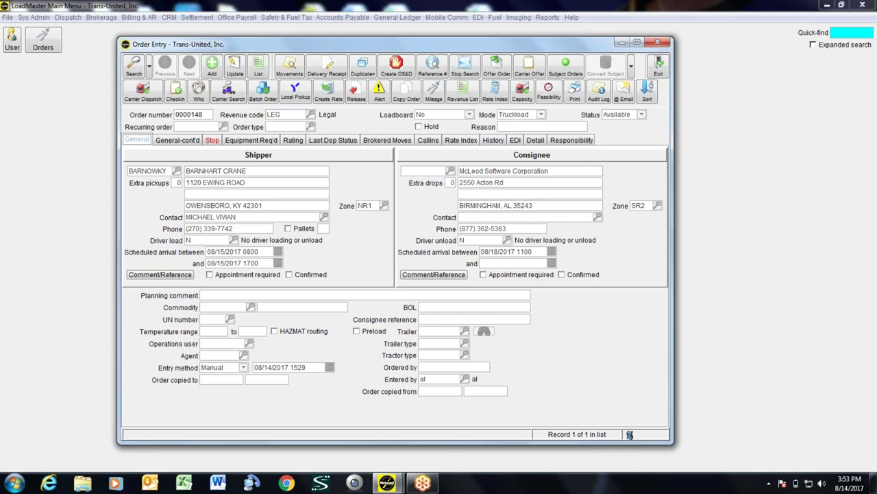
# Start a new order search and check the active locations available for the shipper without choosing one
pyautogui.click(134, 65)
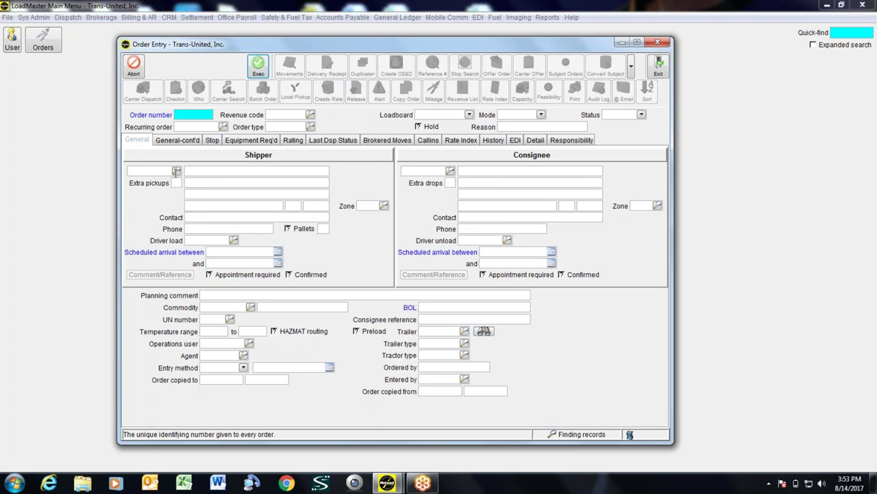
pyautogui.click(176, 171)
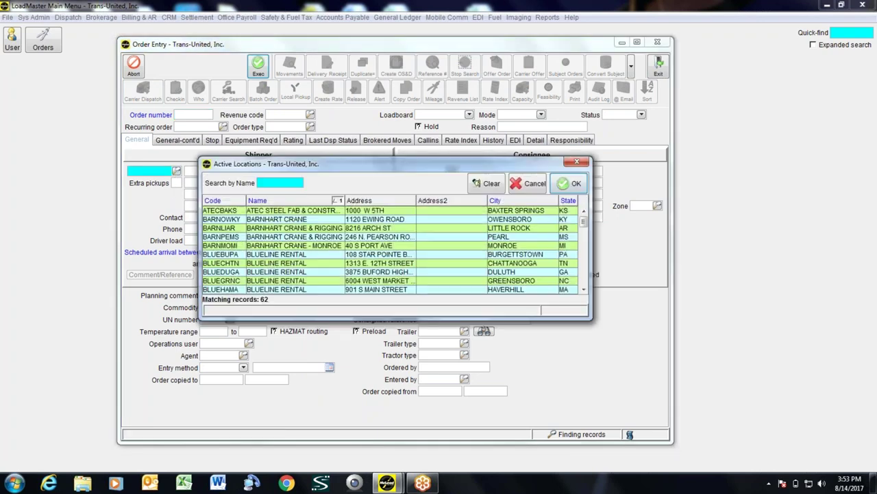
pyautogui.write('bar')
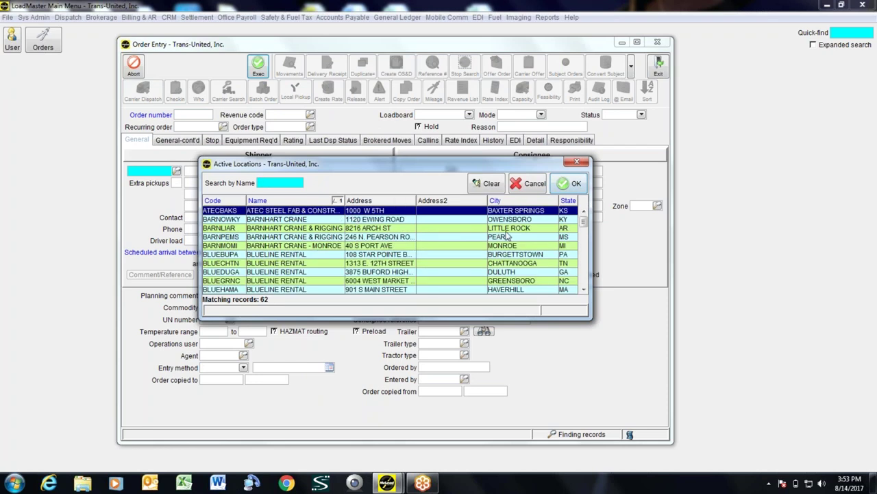
pyautogui.click(534, 182)
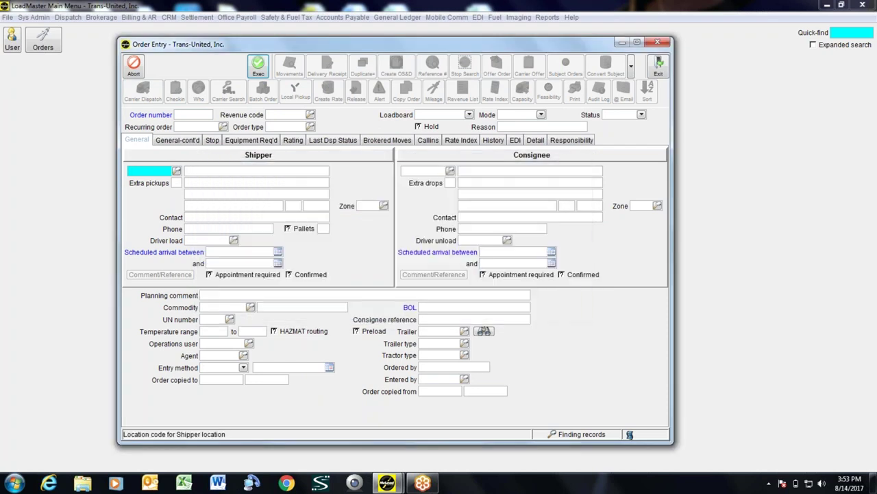
# Search for all orders whose shipper name begins with "barn", using the wildcard barn*
pyautogui.click(236, 170)
pyautogui.write('barn')
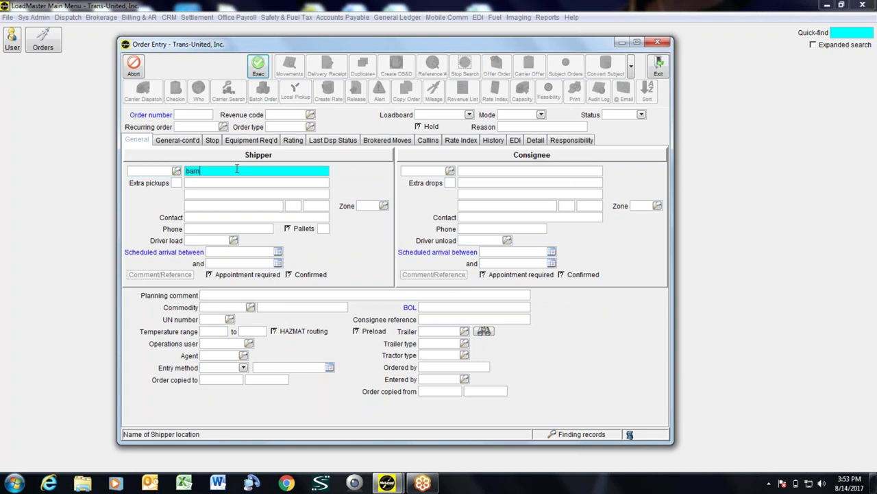
pyautogui.write('*')
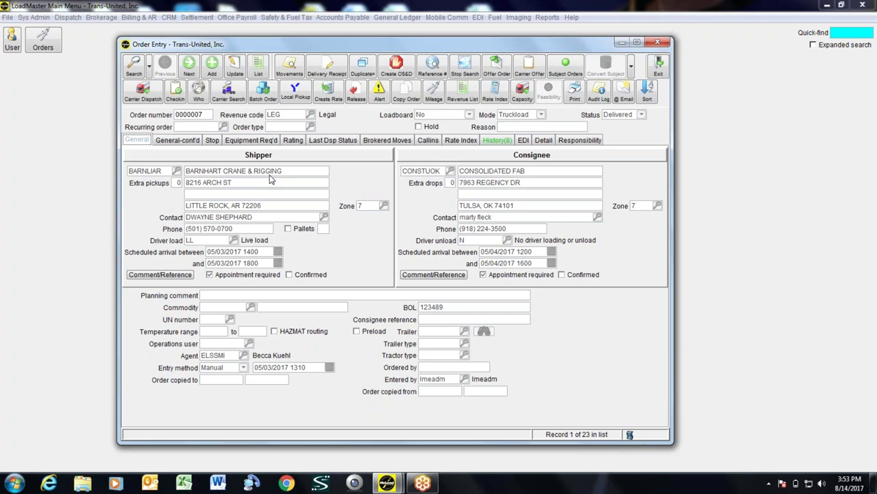
# Browse through the matching orders up to the fifth record, back to the first, and forward to the fifth again
pyautogui.click(188, 65)
pyautogui.click(187, 67)
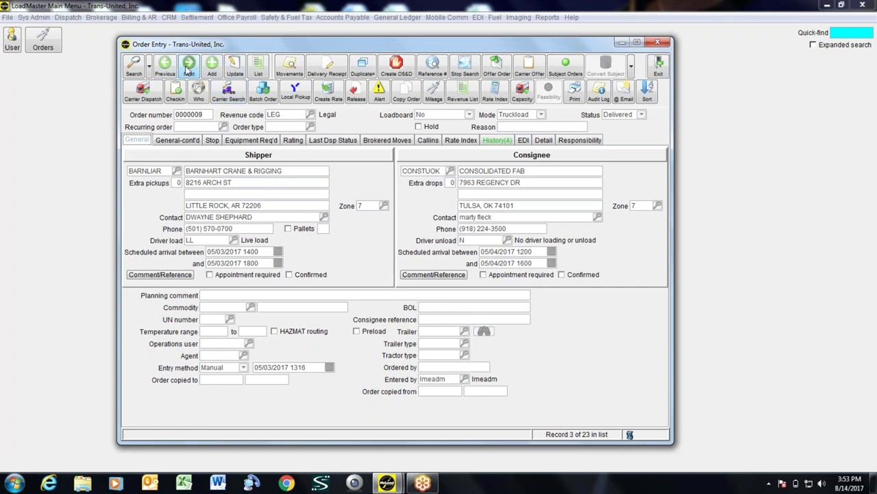
pyautogui.click(188, 66)
pyautogui.click(188, 66)
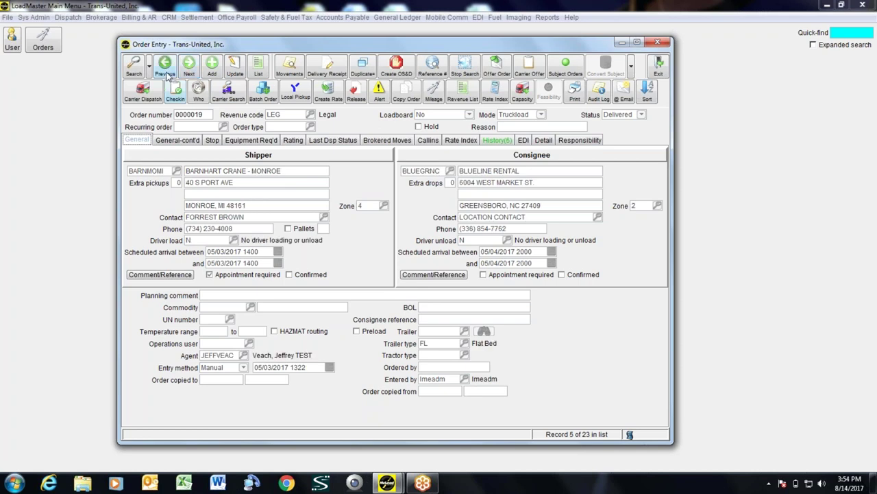
pyautogui.click(165, 69)
pyautogui.click(166, 68)
pyautogui.click(167, 69)
pyautogui.click(167, 69)
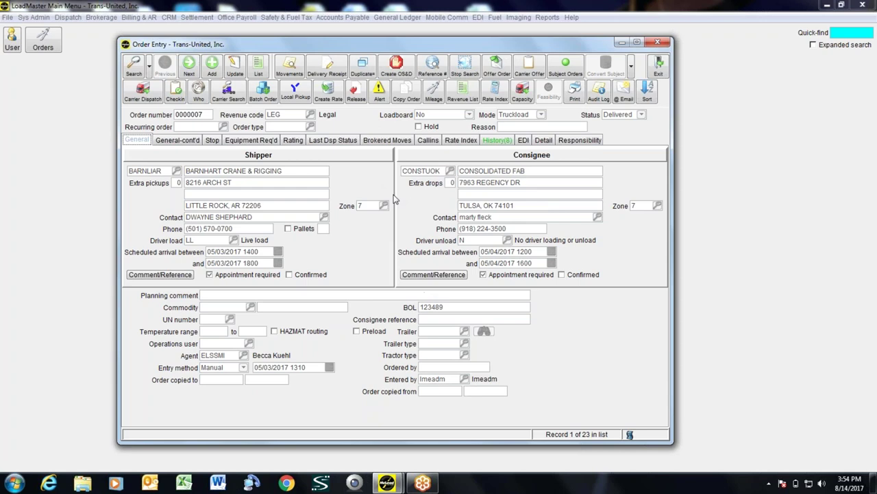
pyautogui.click(188, 69)
pyautogui.click(188, 68)
pyautogui.click(189, 69)
pyautogui.click(188, 69)
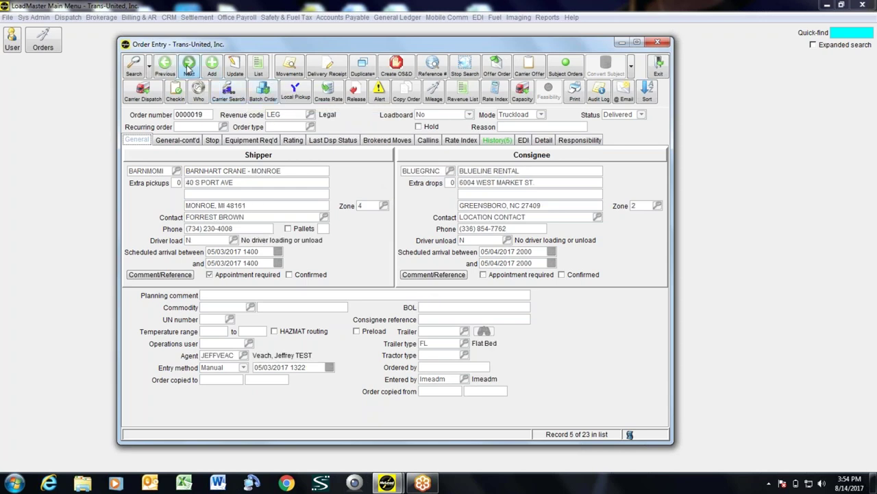
# List all matching orders in the Order Entry Listing and shrink that window to uncover the order behind it
pyautogui.click(258, 67)
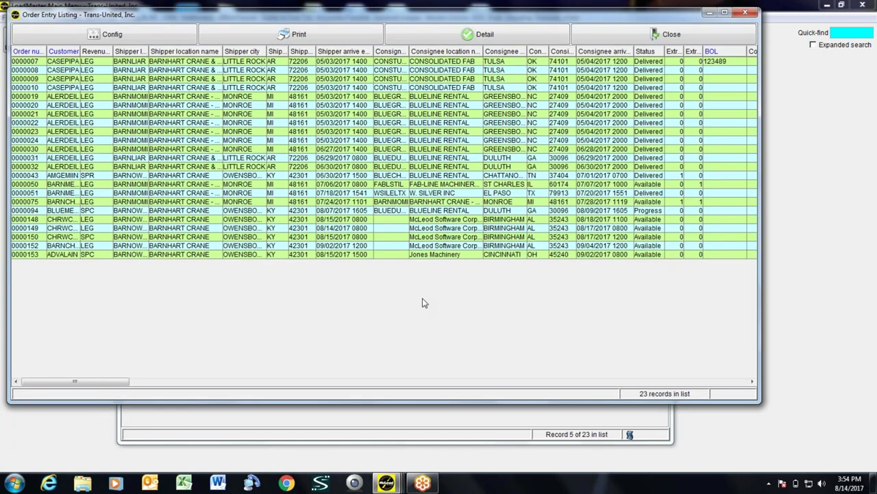
pyautogui.click(723, 13)
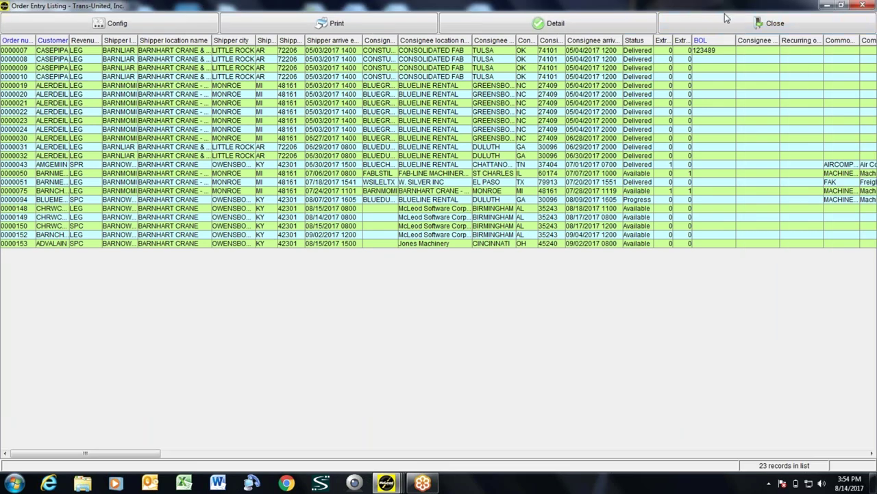
pyautogui.click(842, 6)
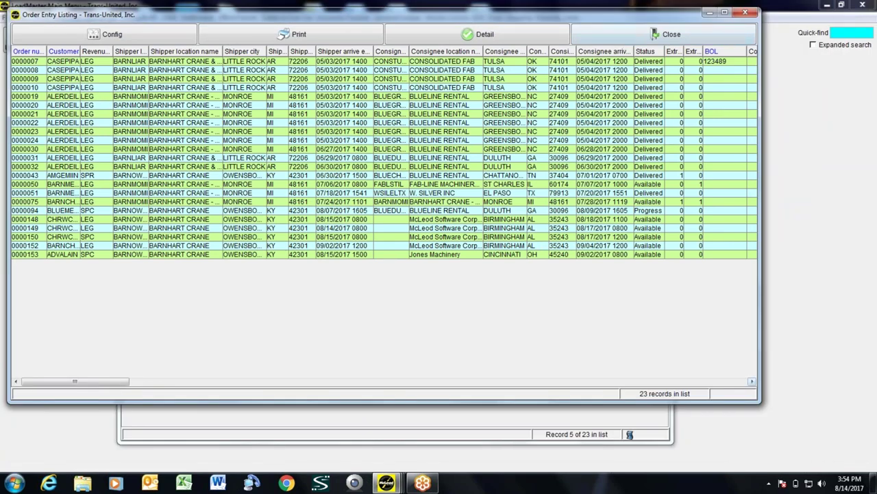
pyautogui.moveTo(757, 401); pyautogui.dragTo(309, 191)
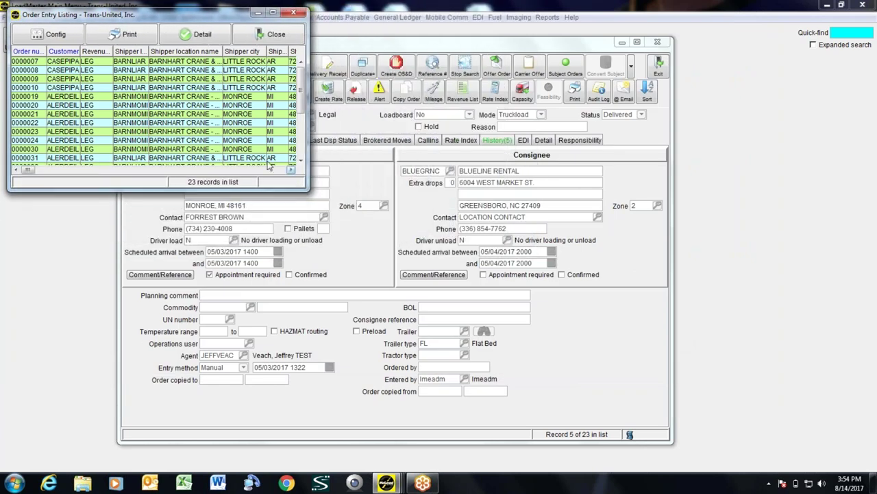
# Preview the seventh, fourth, ninth, eleventh and second records of the Order Entry Listing in the order form behind it
pyautogui.click(115, 115)
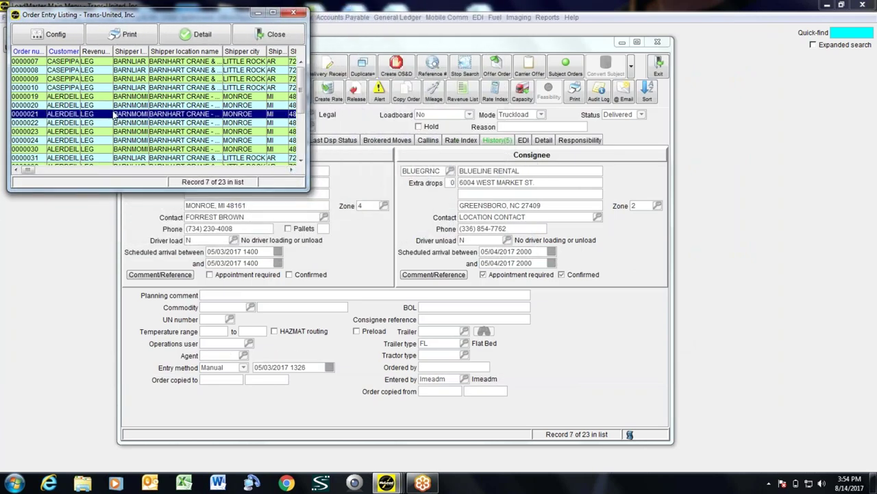
pyautogui.click(124, 88)
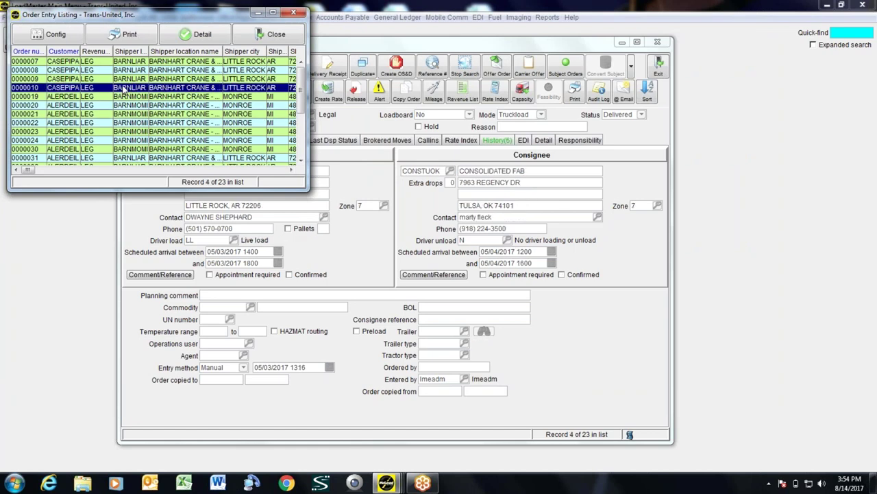
pyautogui.click(122, 133)
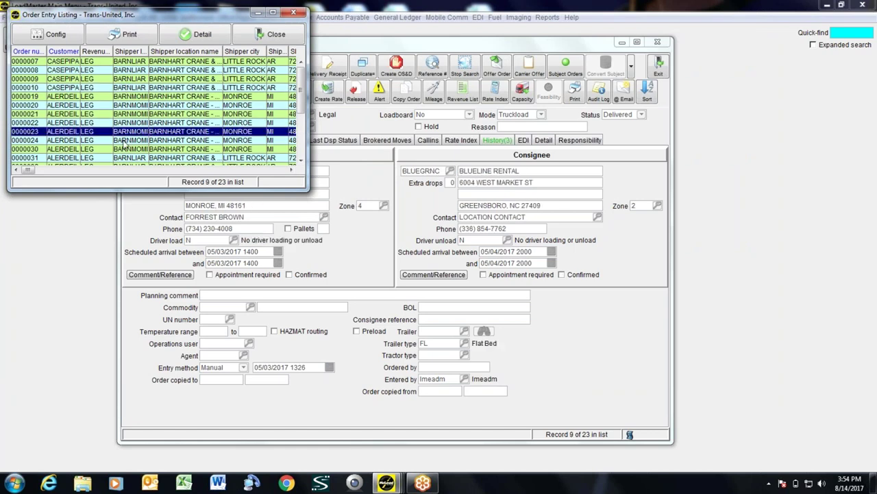
pyautogui.click(127, 148)
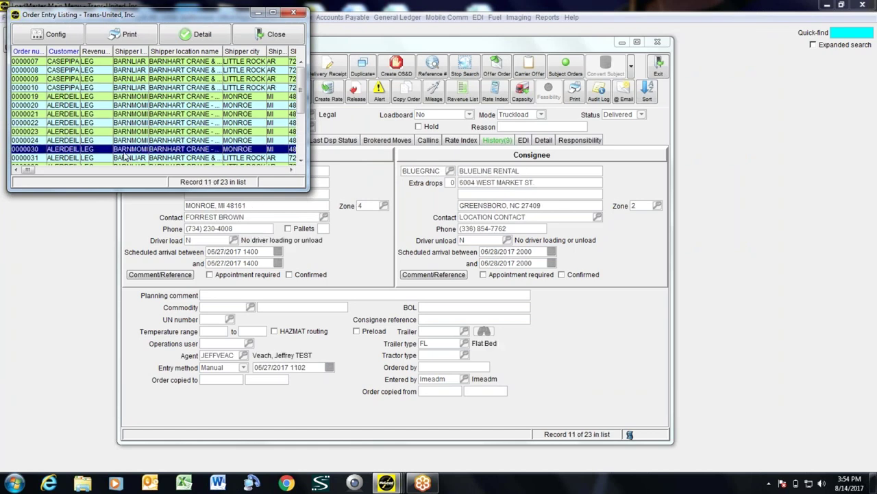
pyautogui.click(137, 74)
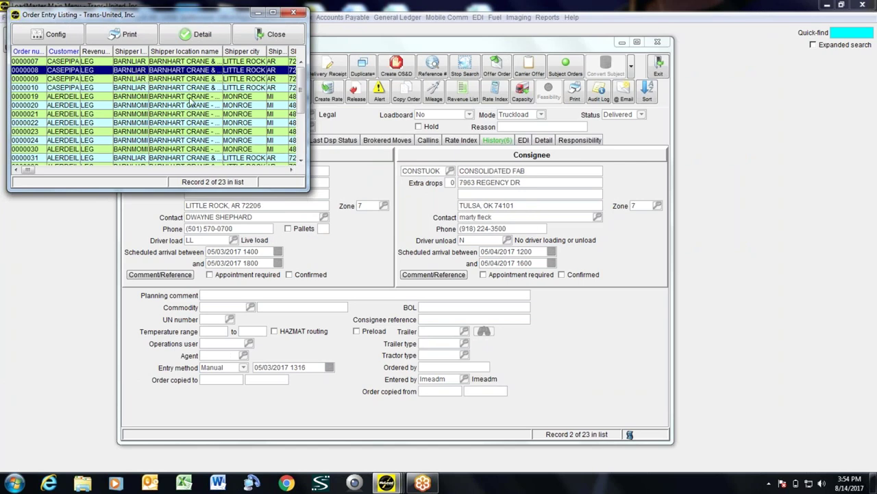
# Preview the 13th, 15th and 16th records further down the listing, and bring the 16th order's form to the front
pyautogui.click(300, 159)
pyautogui.click(300, 160)
pyautogui.click(118, 140)
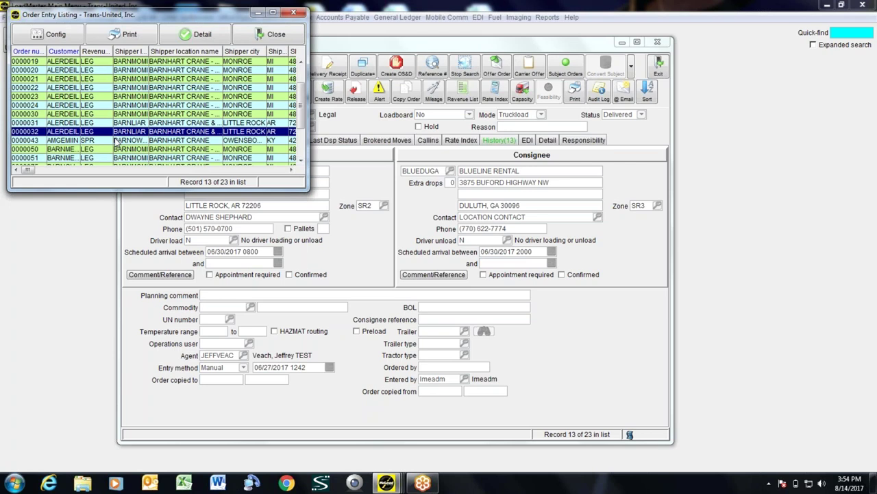
pyautogui.click(115, 149)
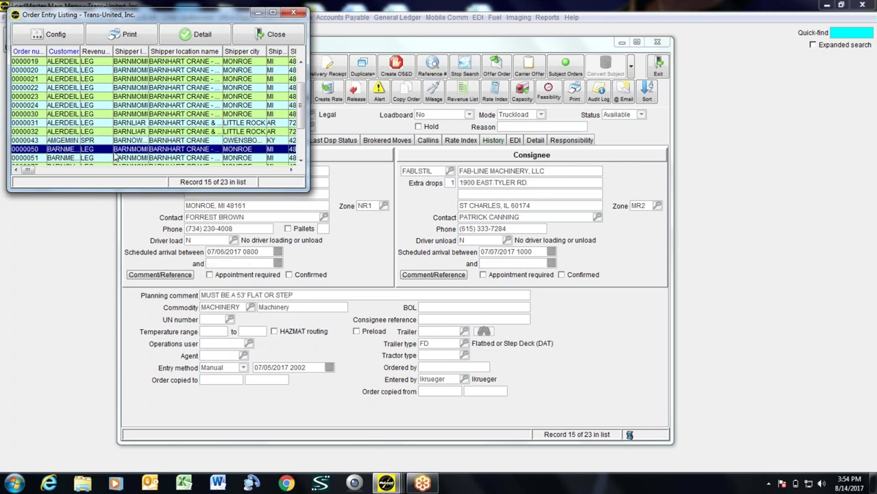
pyautogui.click(115, 157)
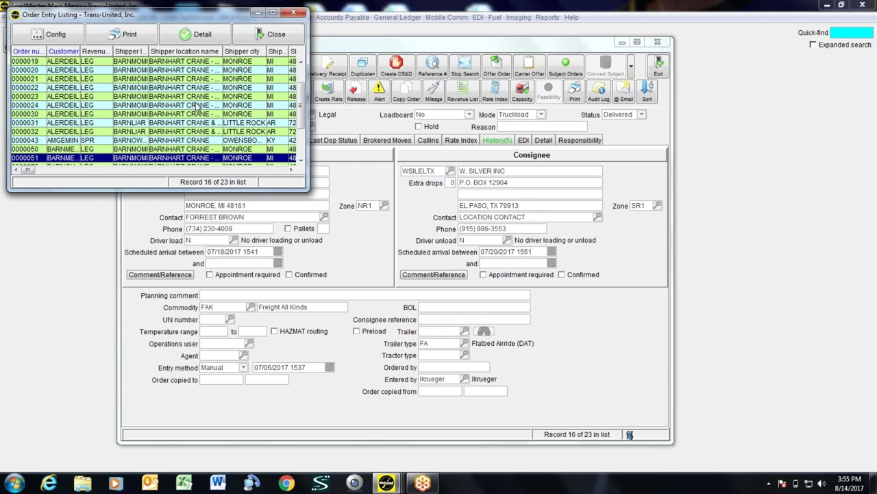
pyautogui.doubleClick(163, 155)
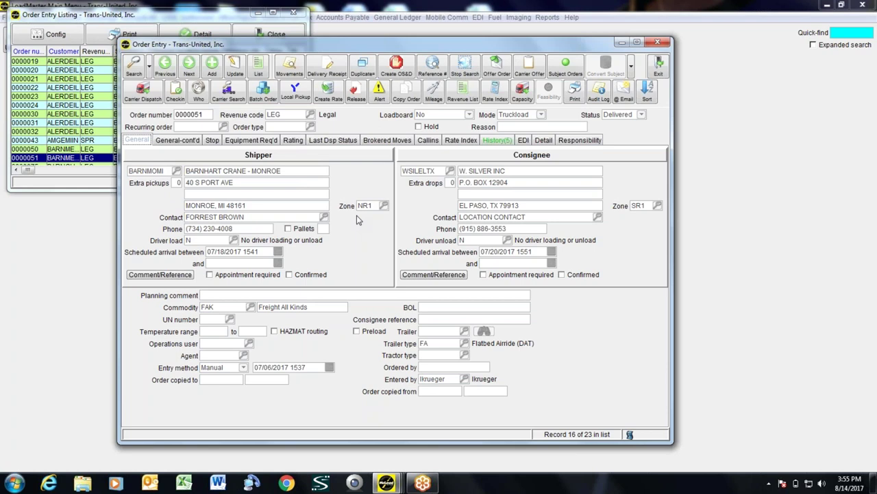
# List the matching orders again, check the sort, print and export options for a row, and close the listing
pyautogui.click(259, 71)
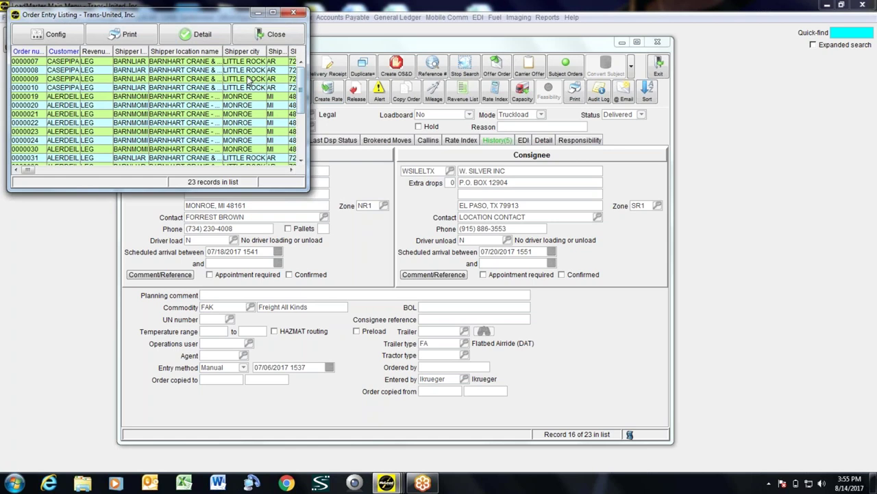
pyautogui.rightClick(103, 98)
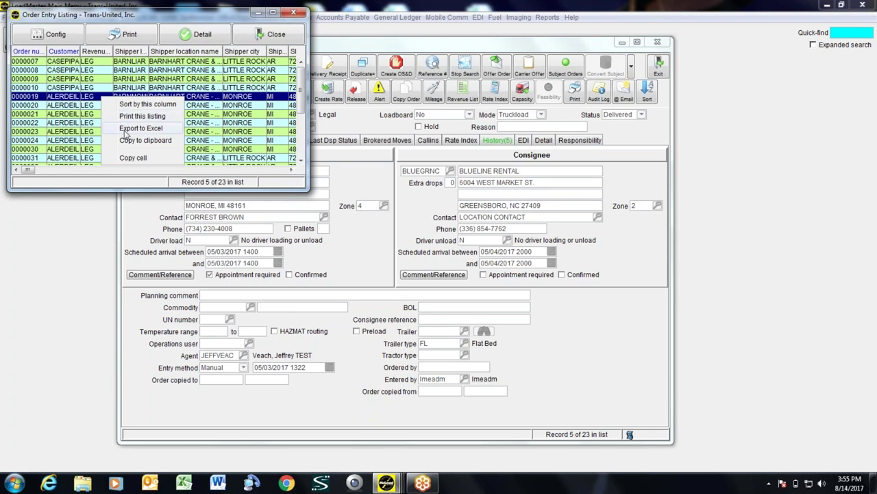
pyautogui.press('Escape')
pyautogui.click(271, 35)
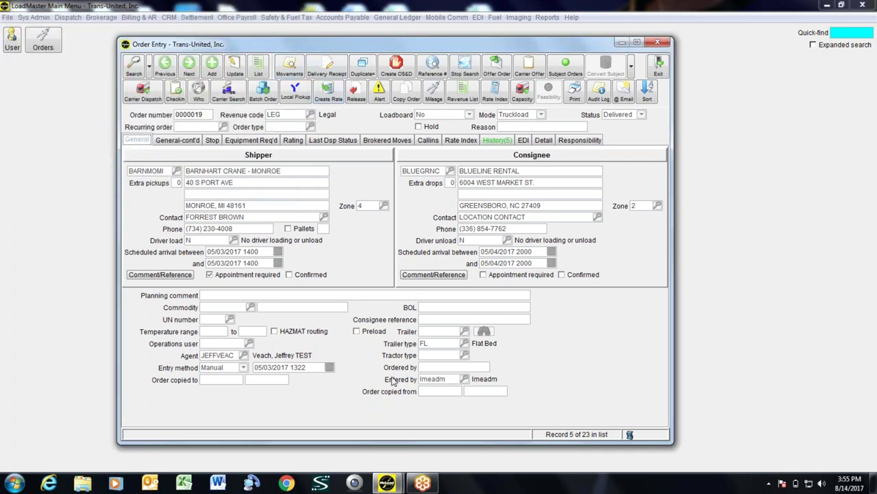
# Search for the order by the last three digits of its order number, preceded by the * wildcard
pyautogui.click(135, 71)
pyautogui.write('*148')
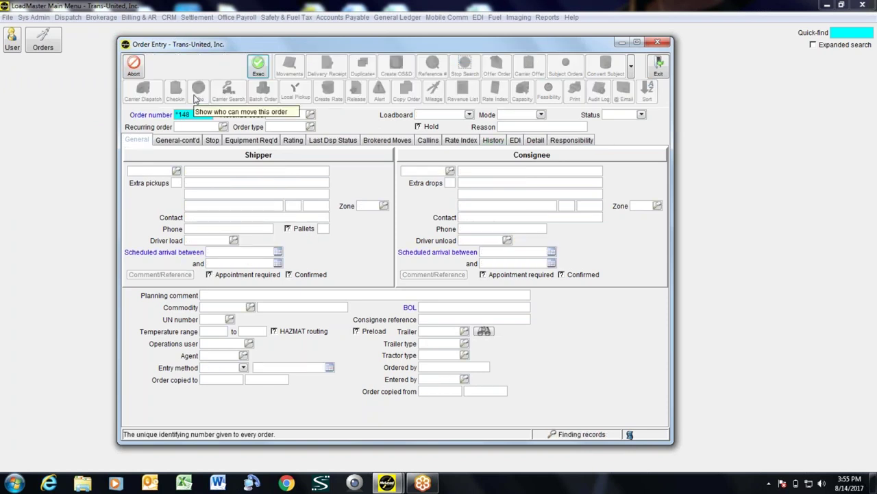
pyautogui.press('Return')
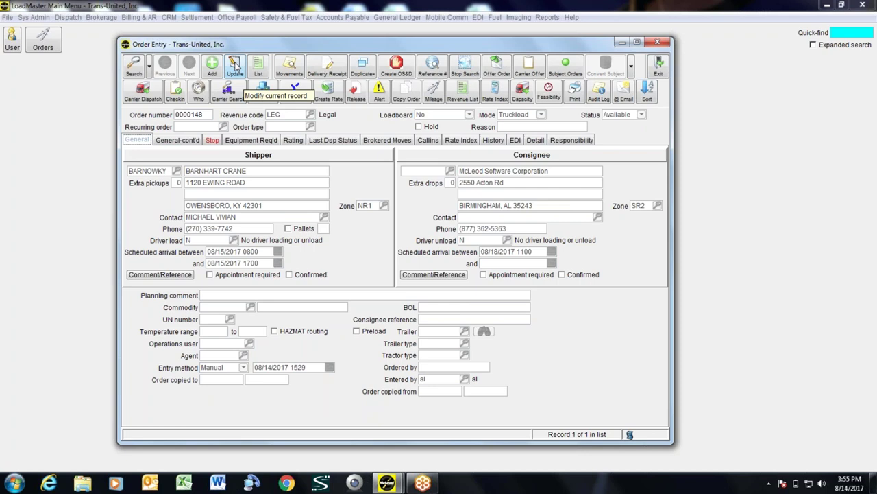
# Put the order into update mode and enter the planning comment "this is a hot load. must pick tomorrow"
pyautogui.click(234, 65)
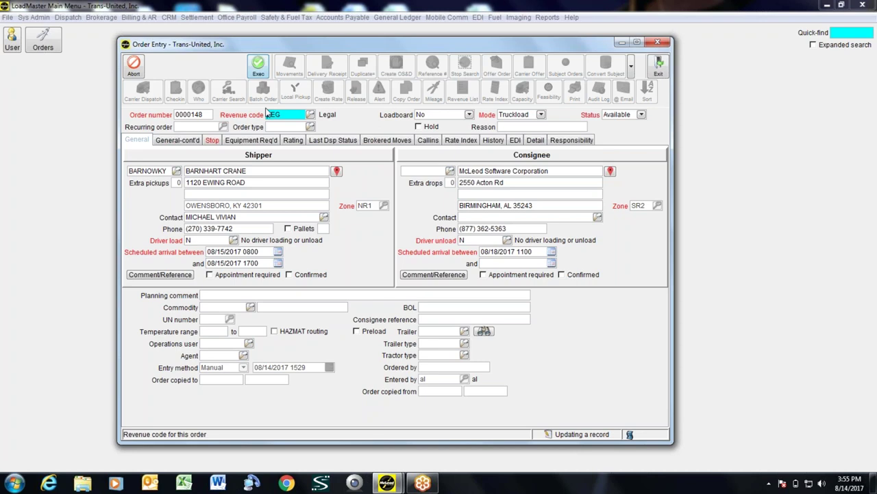
pyautogui.click(241, 297)
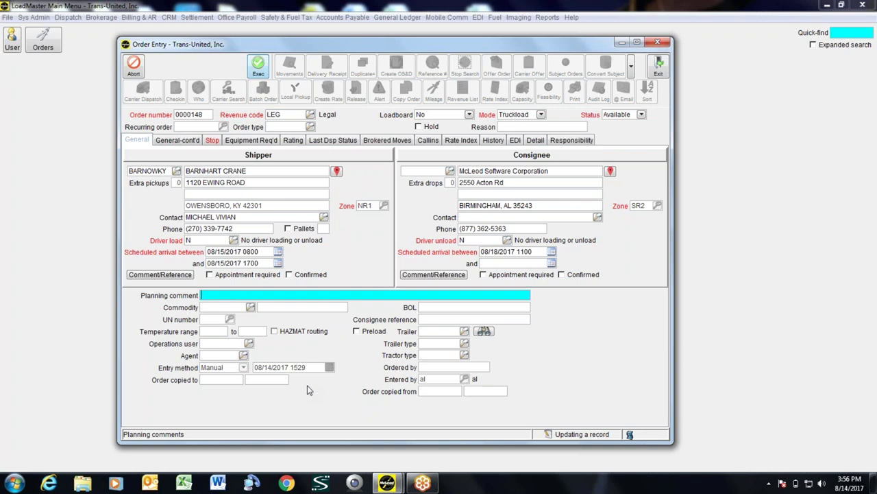
pyautogui.write('this is a hot load, must pick tomoro')
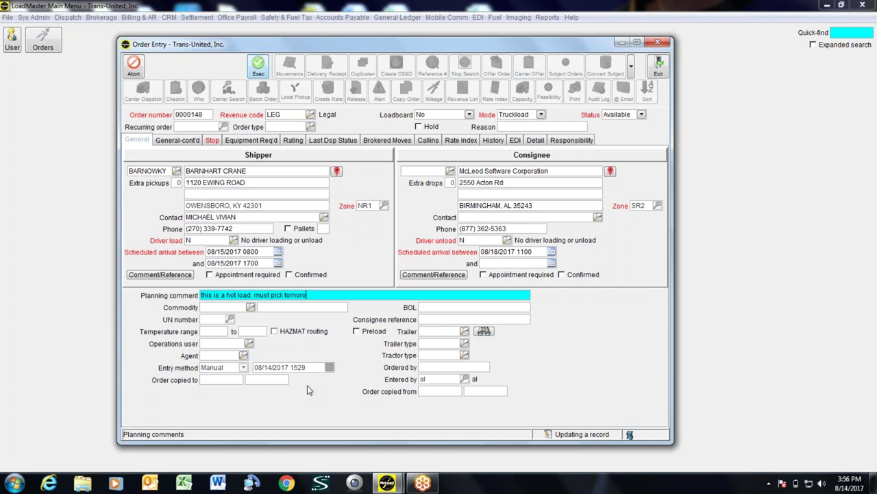
pyautogui.press('BackSpace')
pyautogui.write('row')
pyautogui.press('Tab')
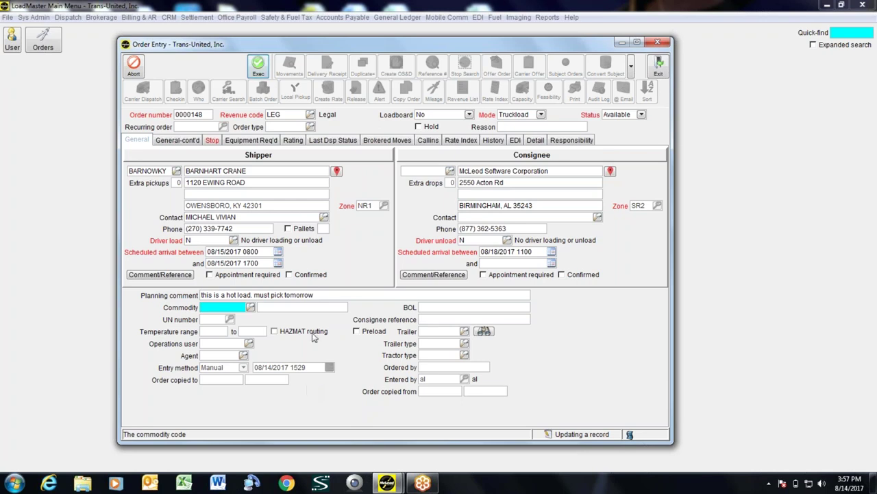
# Try the MACHINERY commodity code from the commodity code lookup, and clear it again
pyautogui.press('F2')
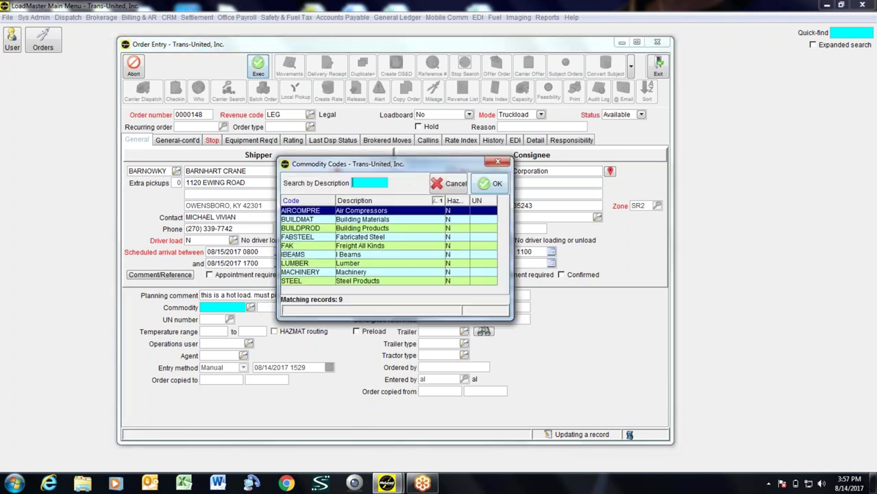
pyautogui.doubleClick(366, 274)
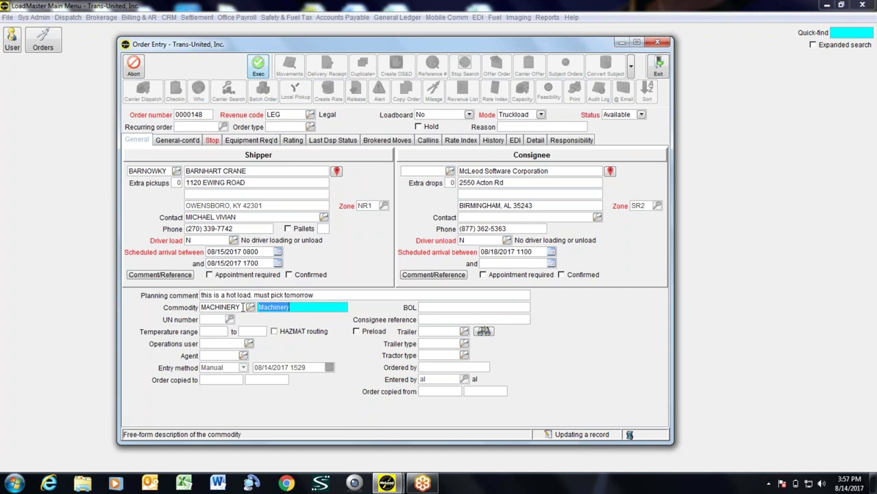
pyautogui.click(242, 306)
pyautogui.moveTo(189, 308); pyautogui.dragTo(229, 306)
pyautogui.press('BackSpace')
# Enter "machinery 15x8x9" as the free-form commodity description, leaving the commodity code blank
pyautogui.click(296, 306)
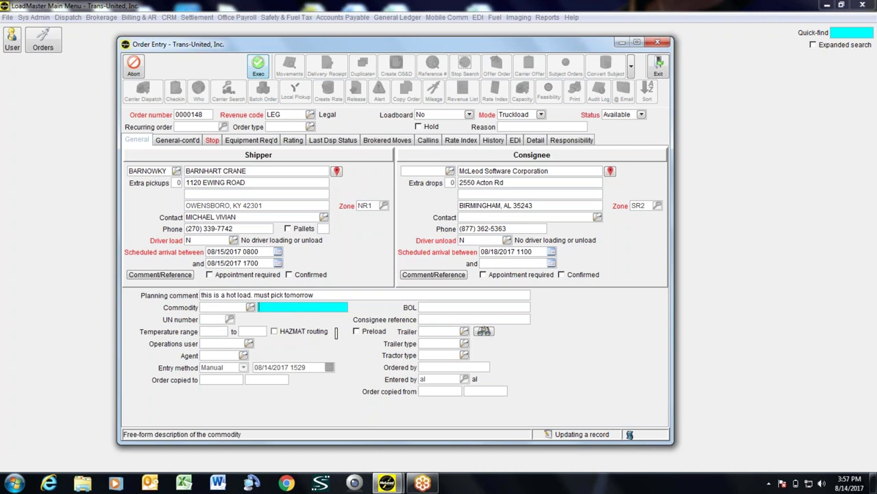
pyautogui.write('machinery 15x8x9')
pyautogui.click(213, 331)
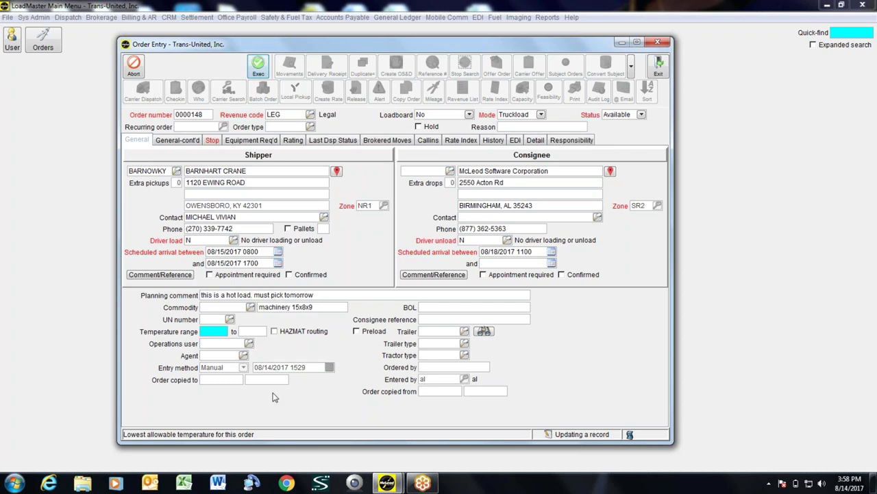
# Look up the user logins and assign the responsible employee as the order's operations user
pyautogui.click(249, 344)
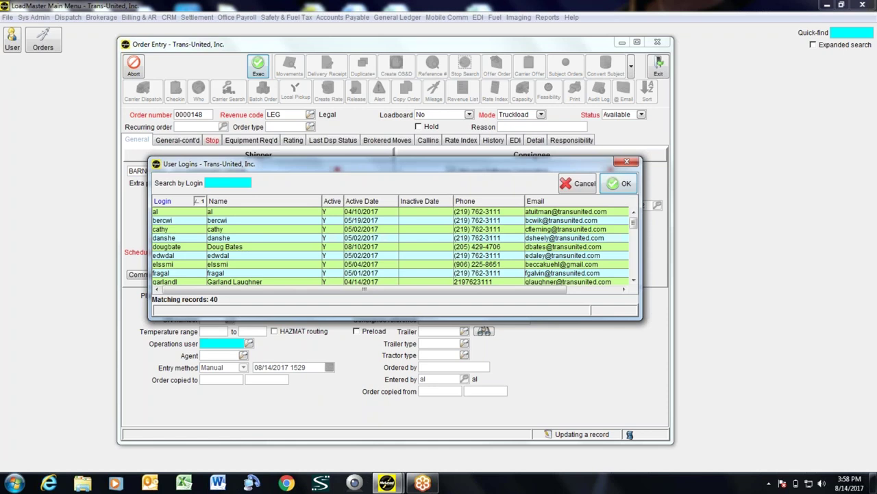
pyautogui.scroll(-2, 277, 260)
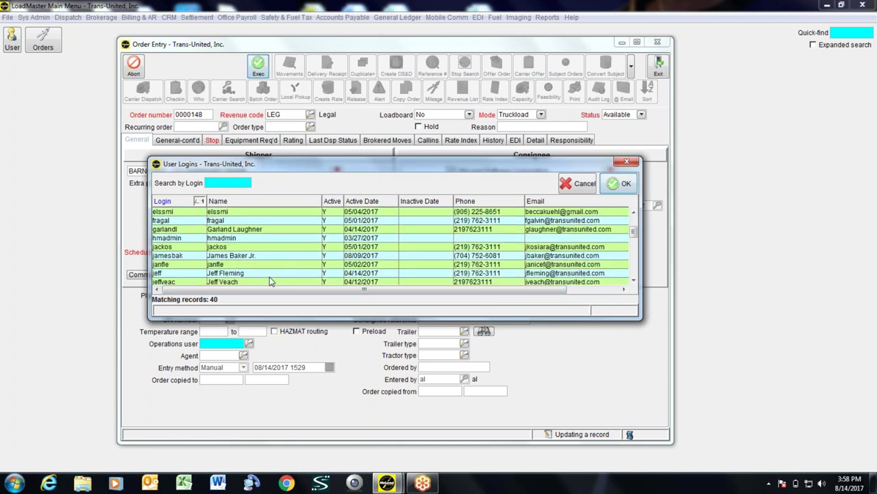
pyautogui.click(268, 281)
pyautogui.doubleClick(268, 282)
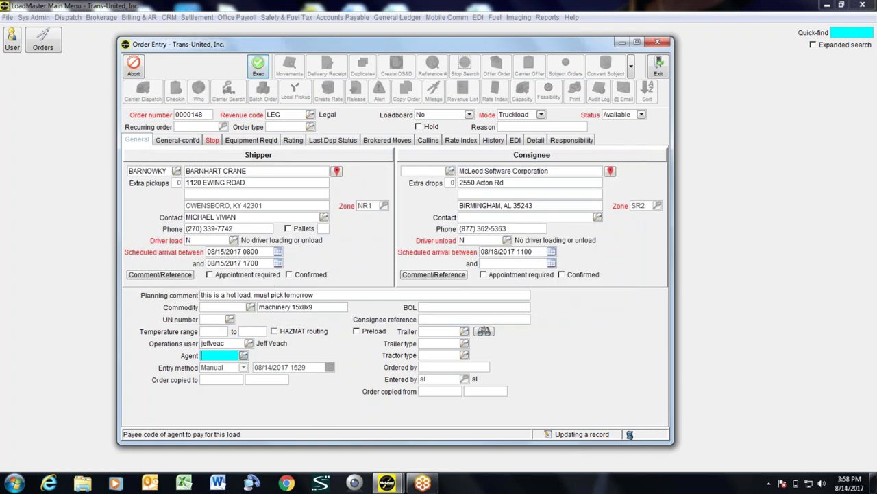
# Set the order's agent to the test payee in Chesterton, IN, and review the active agent payees once more
pyautogui.click(244, 355)
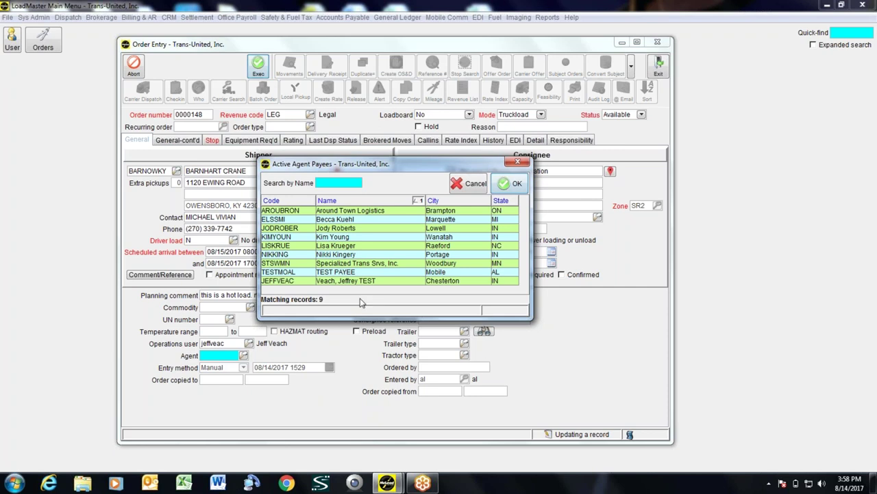
pyautogui.doubleClick(337, 279)
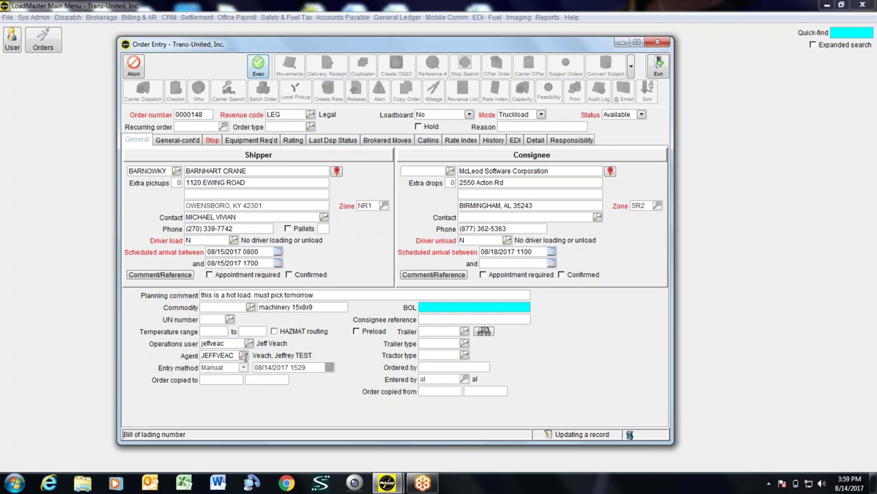
pyautogui.click(244, 355)
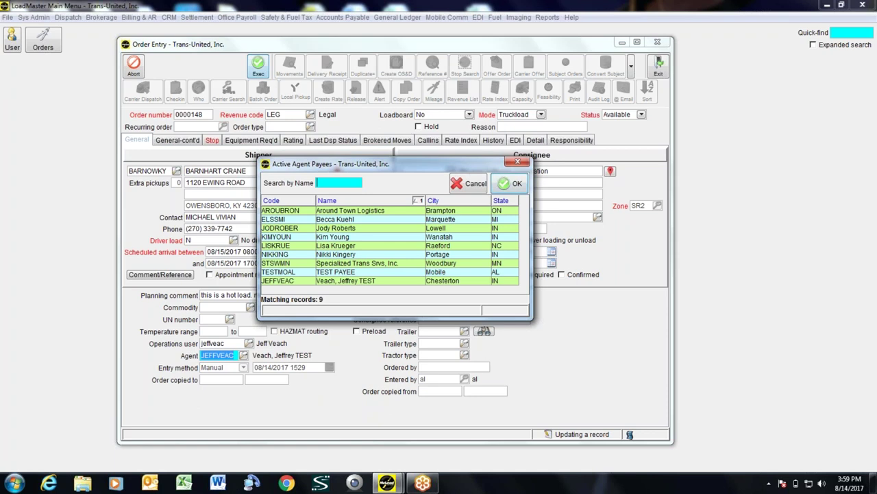
pyautogui.click(503, 183)
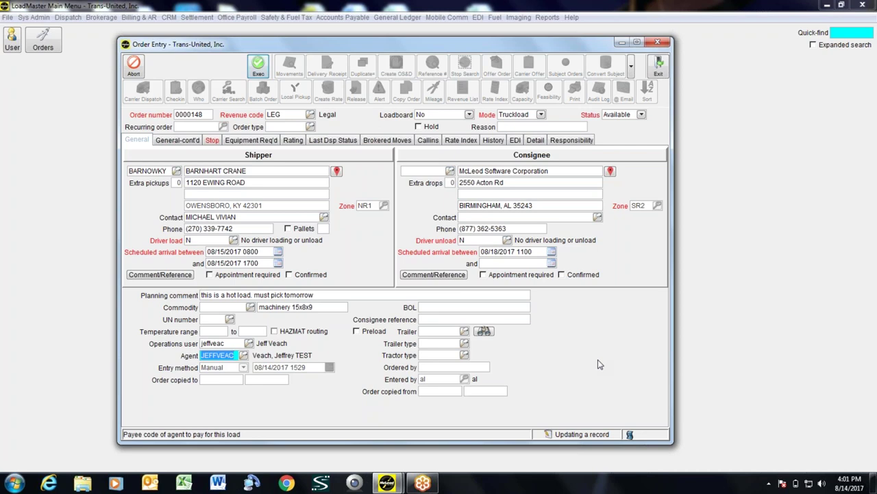
# Enter 987654321 as the order's BOL number
pyautogui.click(444, 306)
pyautogui.write('112')
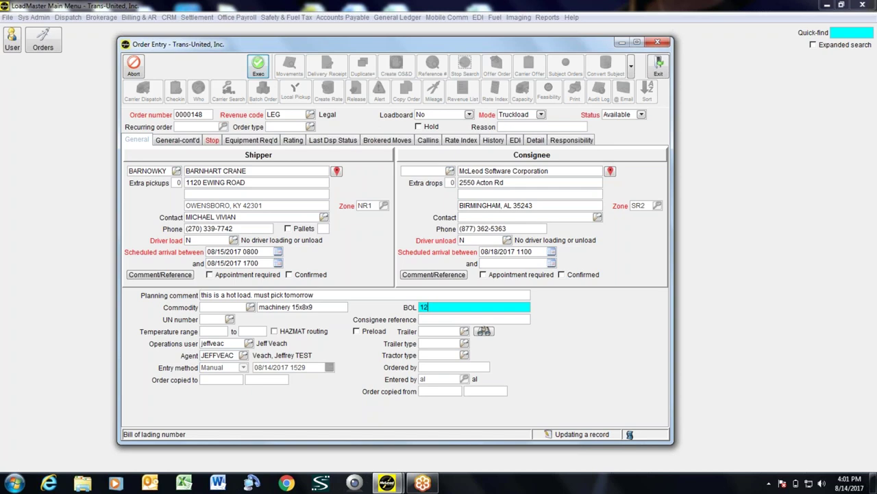
pyautogui.press('BackSpace')
pyautogui.press('BackSpace')
pyautogui.press('BackSpace')
pyautogui.write('987654321')
pyautogui.click(453, 319)
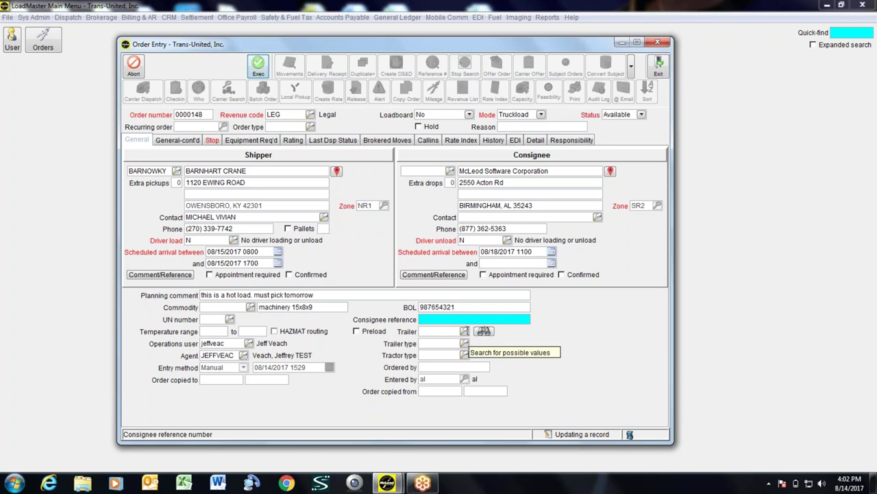
# Look through the active trailers with codes starting with 70, leaving the order's trailer blank
pyautogui.click(464, 331)
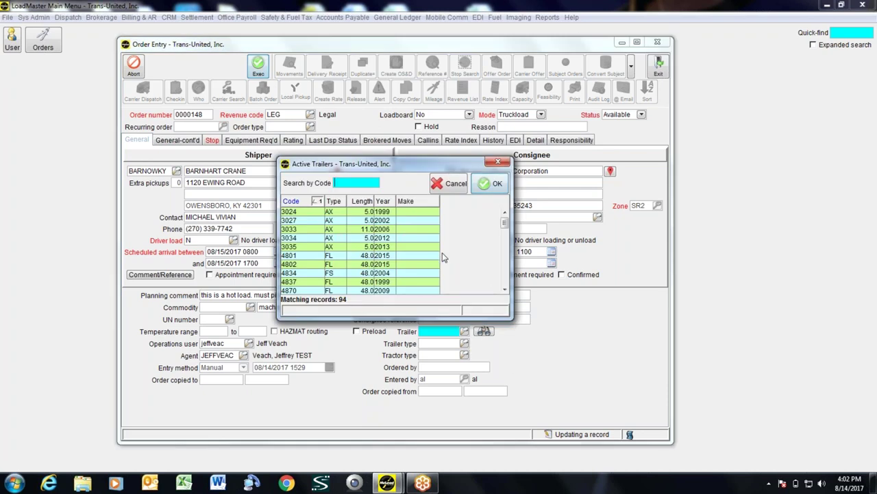
pyautogui.write('70')
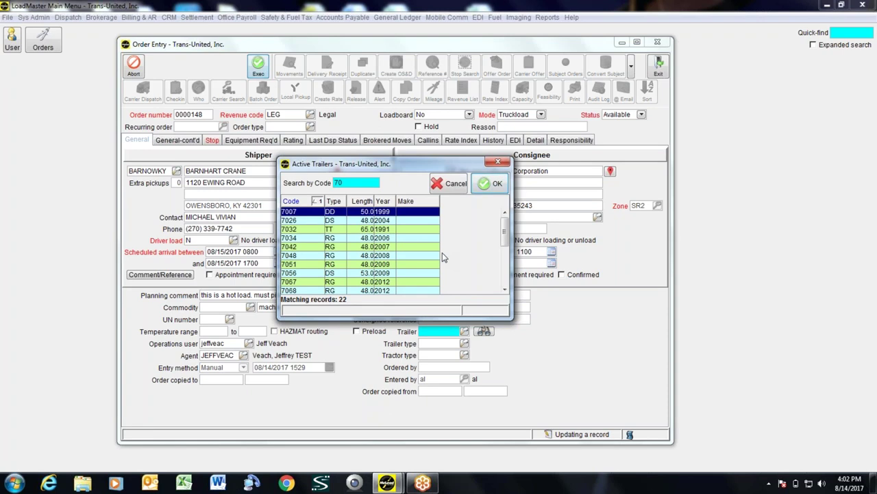
pyautogui.scroll(-4, 371, 267)
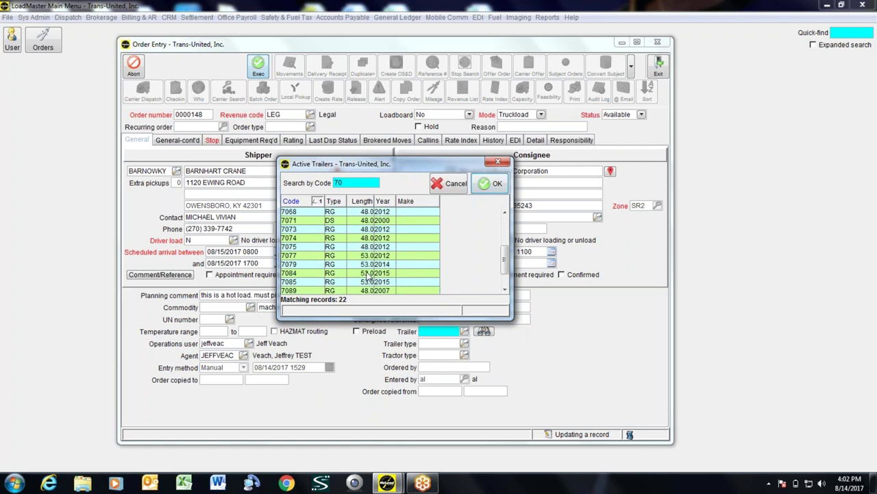
pyautogui.scroll(4, 369, 276)
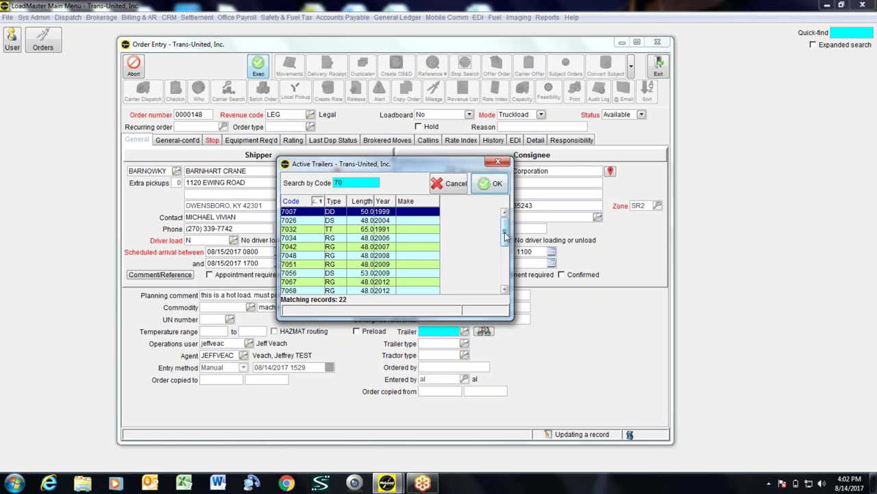
pyautogui.click(455, 187)
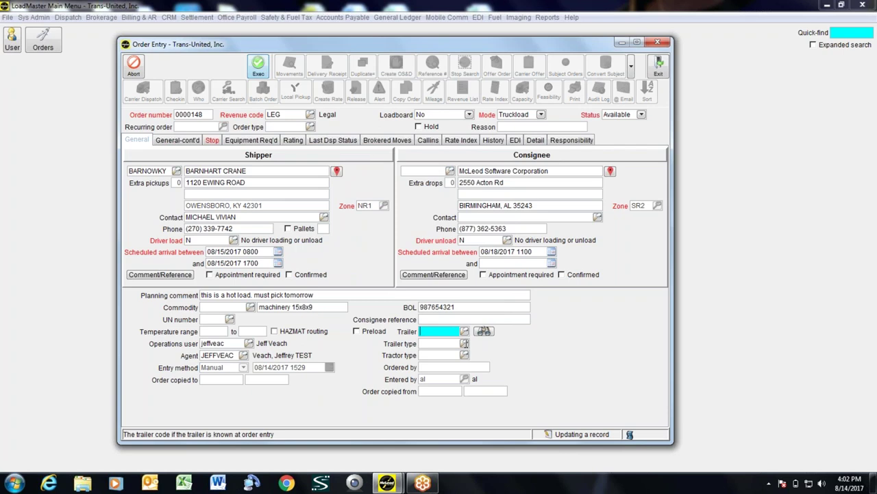
# Review the available trailer types and set the order's trailer type to FL (Flat Bed)
pyautogui.click(464, 343)
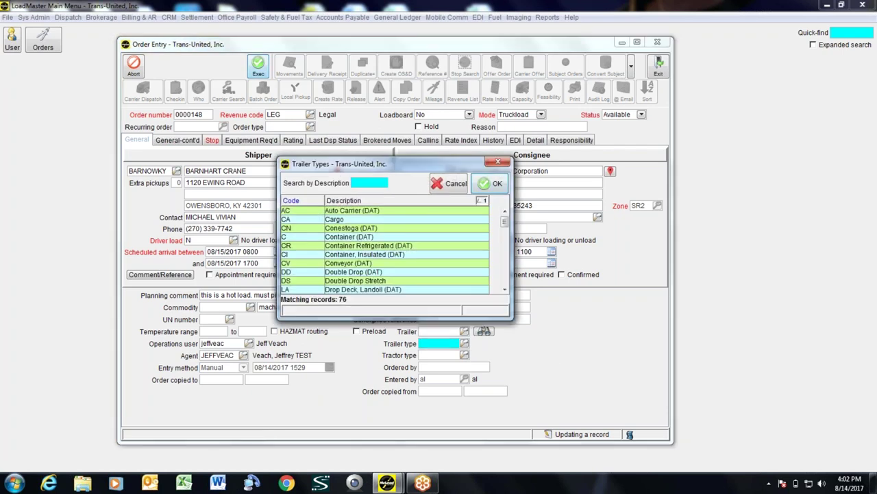
pyautogui.click(449, 183)
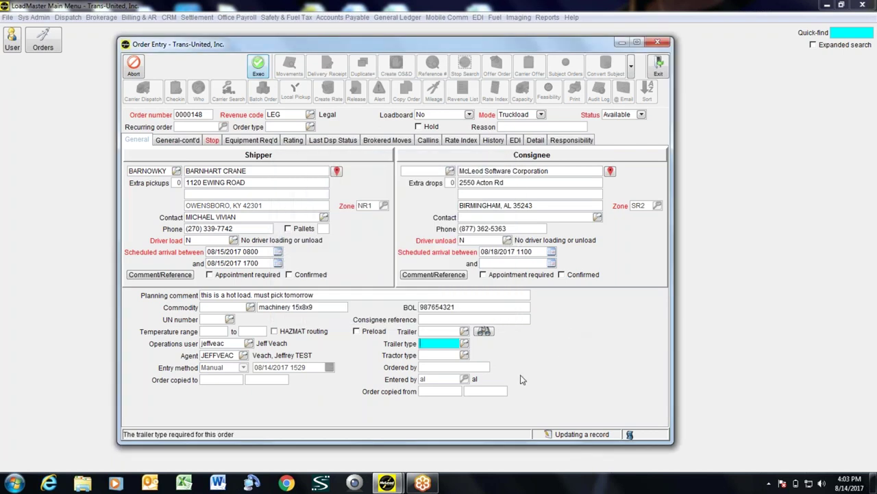
pyautogui.click(464, 343)
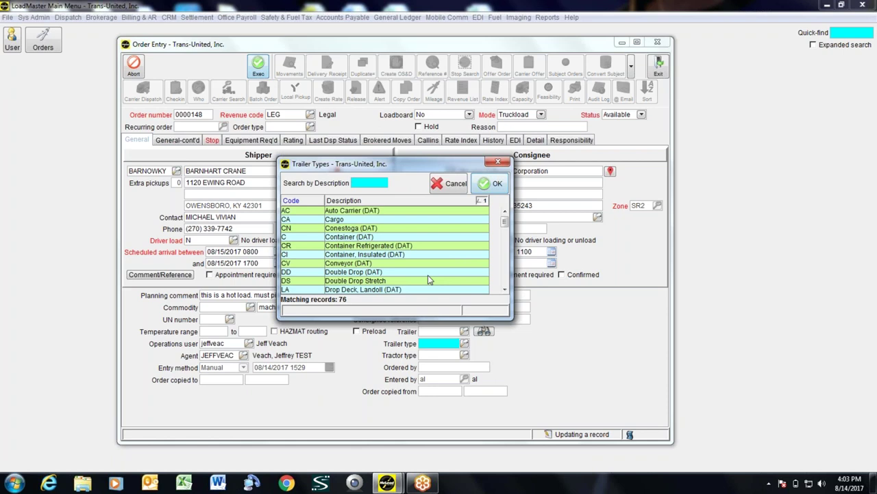
pyautogui.scroll(-1, 428, 280)
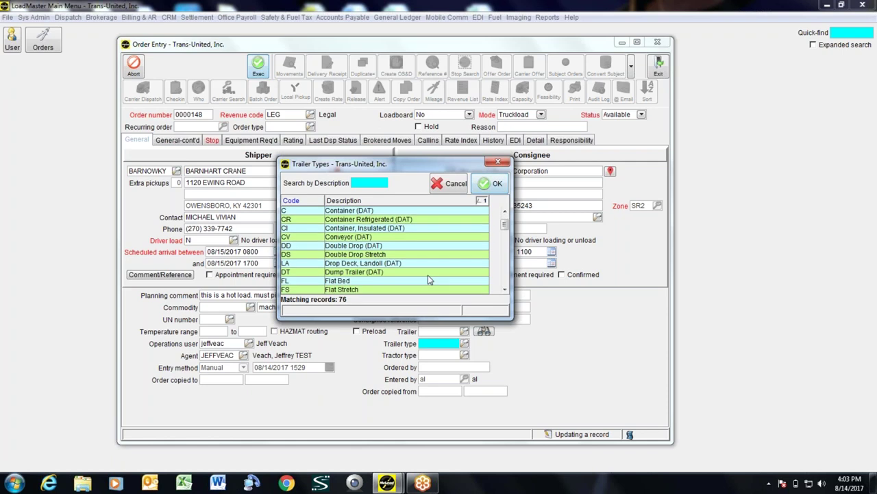
pyautogui.scroll(-1, 428, 280)
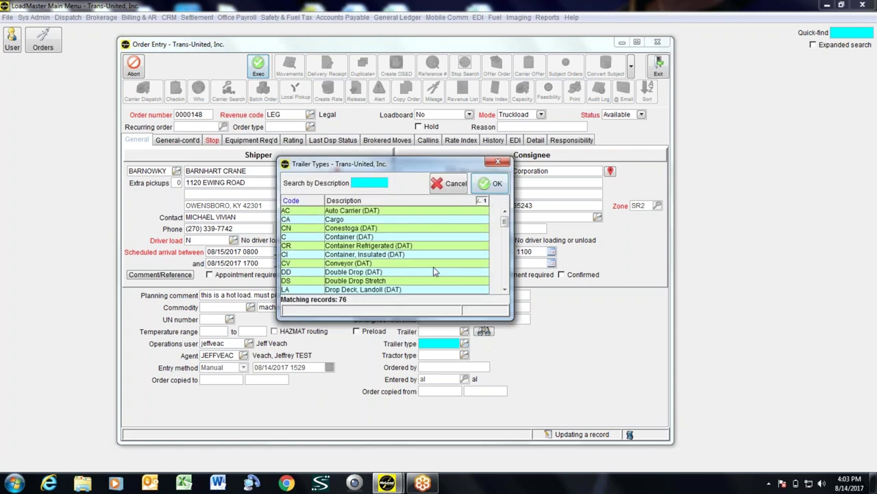
pyautogui.scroll(-2, 434, 270)
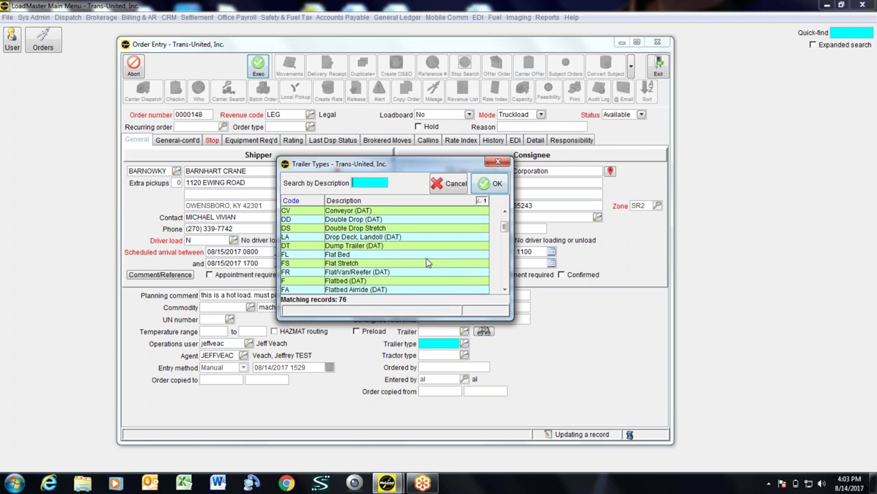
pyautogui.doubleClick(422, 255)
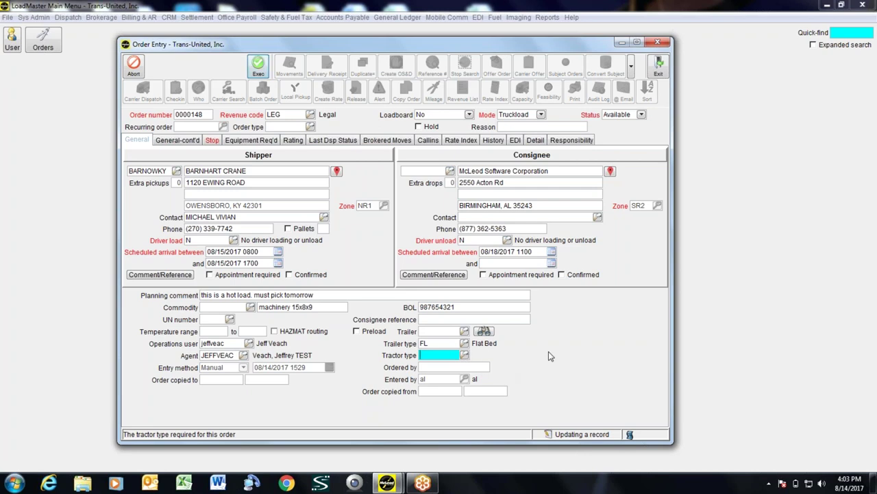
# Enter the name of the person who ordered, leaving the tractor type blank, and view the order's continued general details
pyautogui.press('Tab')
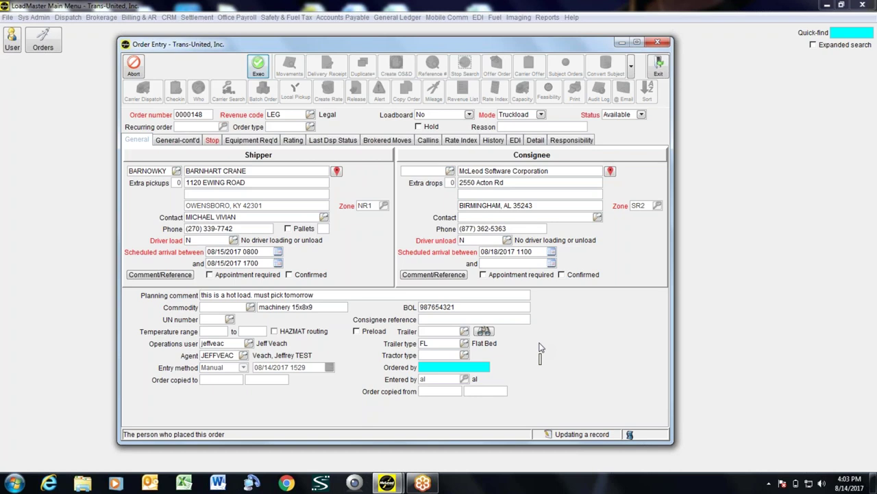
pyautogui.write('john smith')
pyautogui.click(194, 142)
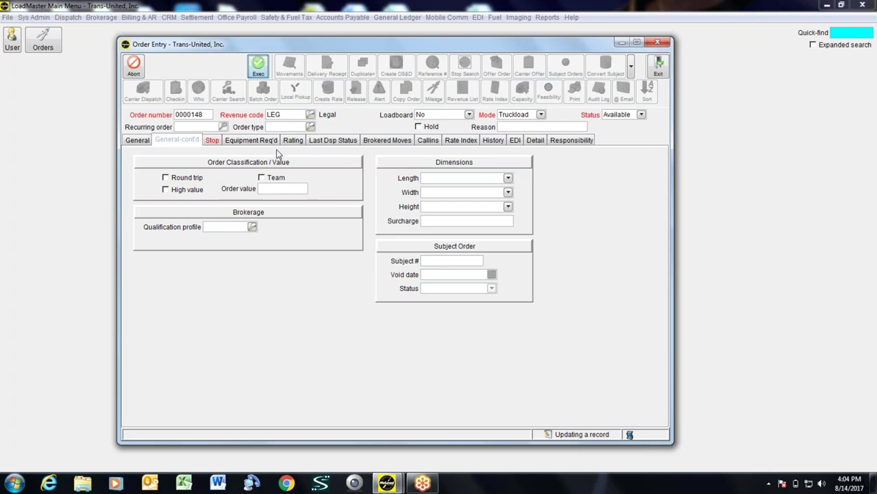
# Start inserting a new stop at the McLeod Software delivery row in the order's stop list
pyautogui.click(213, 142)
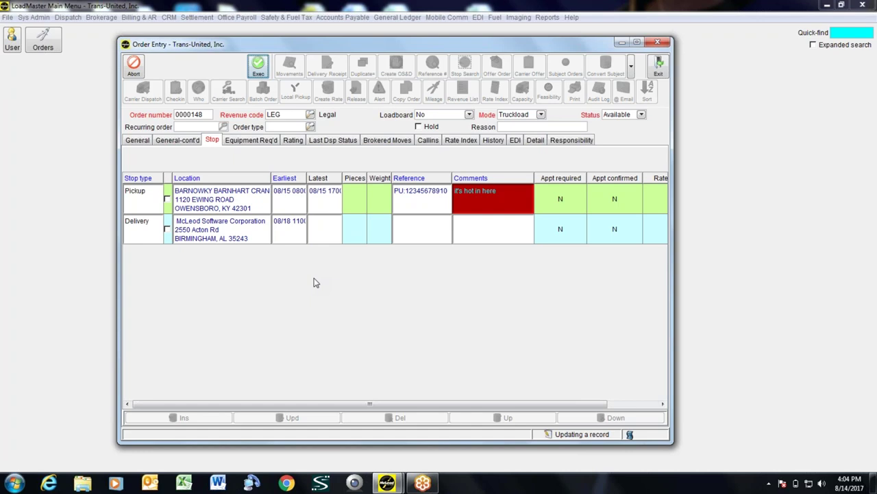
pyautogui.click(268, 238)
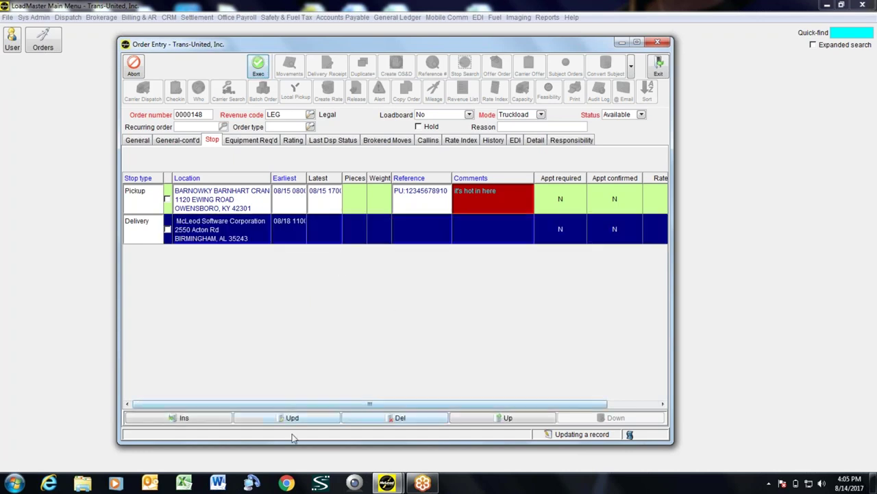
pyautogui.click(217, 418)
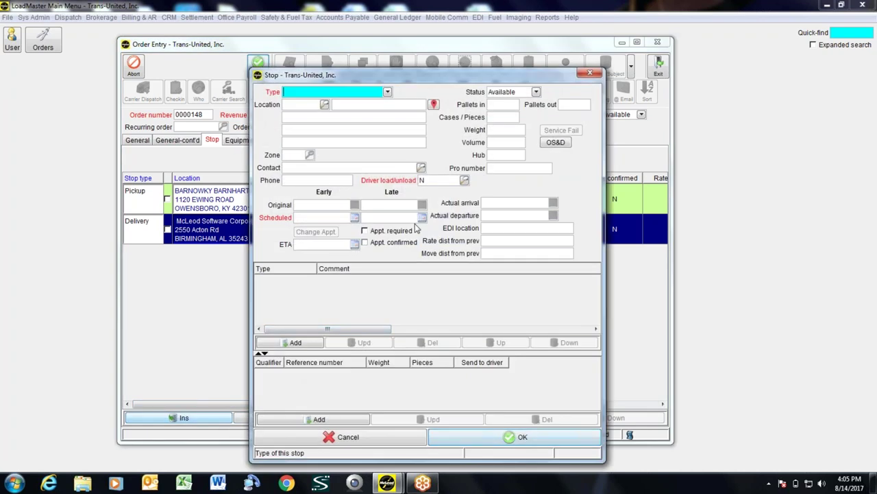
# Examine the stop types available for the new stop
pyautogui.click(388, 93)
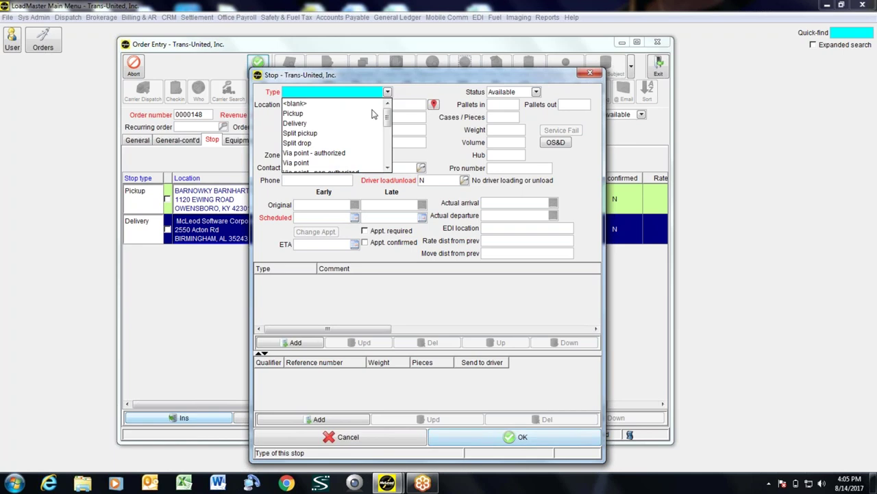
pyautogui.scroll(-1, 352, 141)
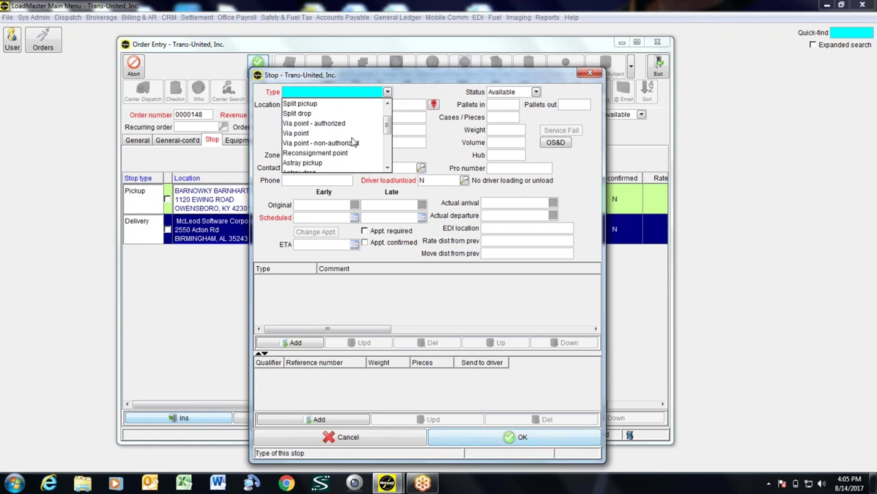
pyautogui.scroll(-1, 353, 141)
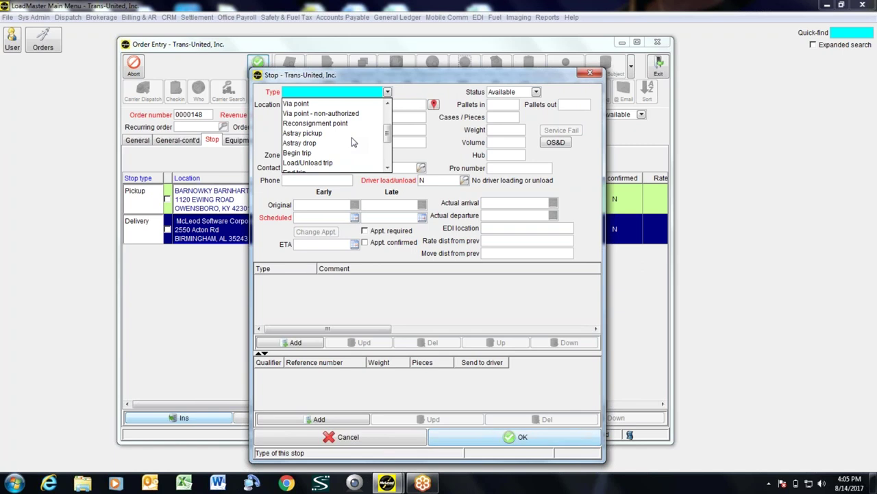
pyautogui.scroll(-1, 353, 142)
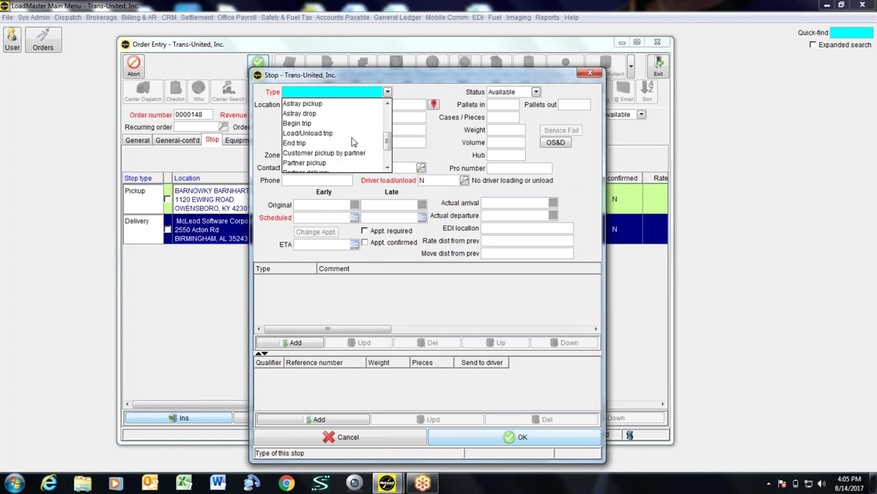
pyautogui.scroll(-1, 353, 142)
pyautogui.scroll(5, 353, 142)
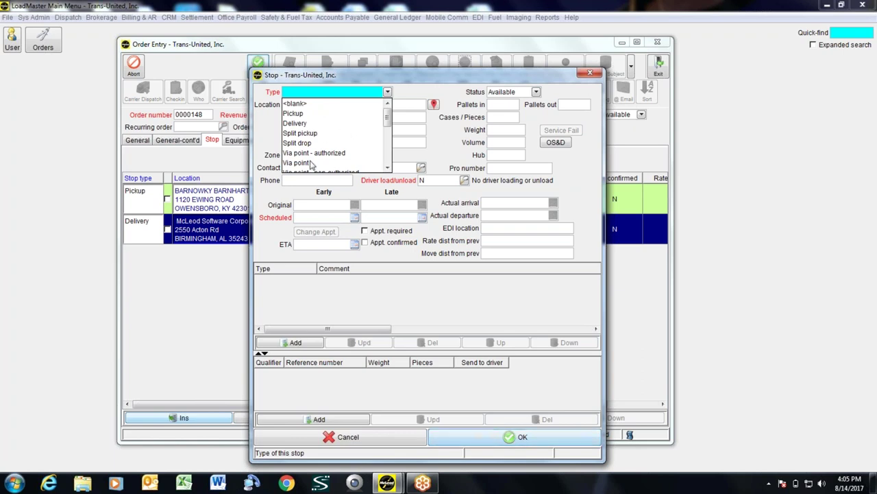
# Try Via point as the new stop's type and open its place search without choosing a location
pyautogui.scroll(-1, 322, 155)
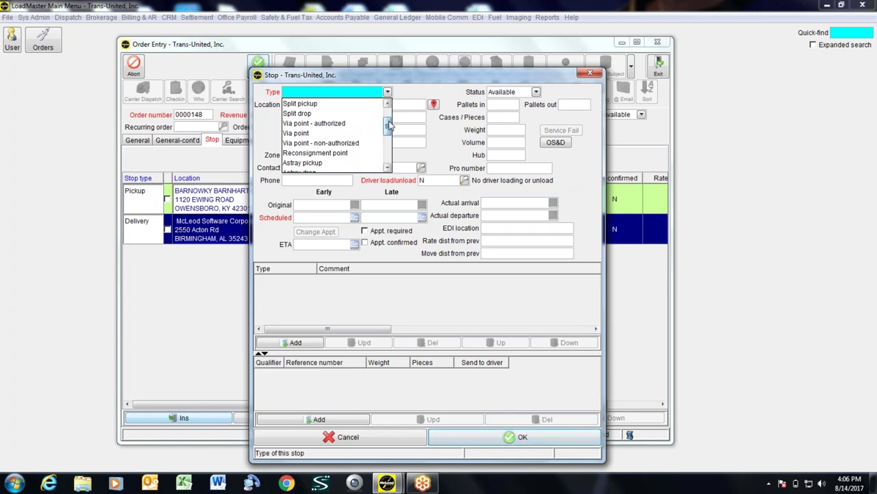
pyautogui.moveTo(389, 124); pyautogui.dragTo(390, 129)
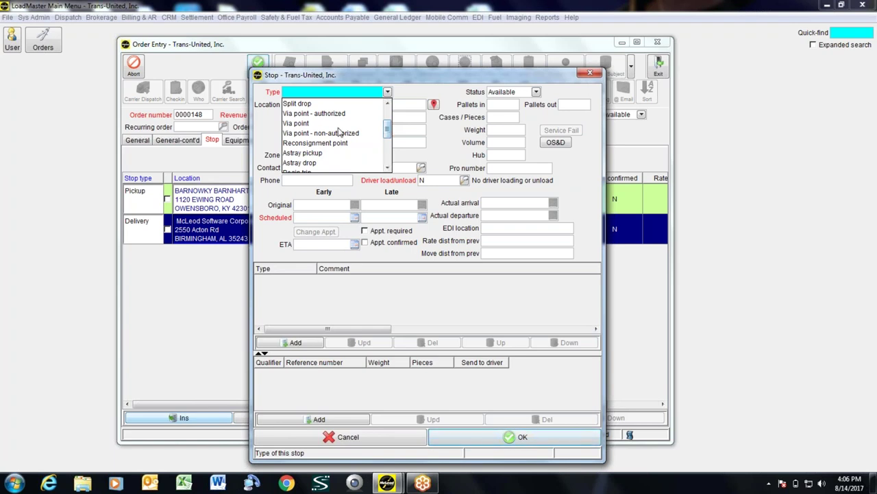
pyautogui.click(309, 124)
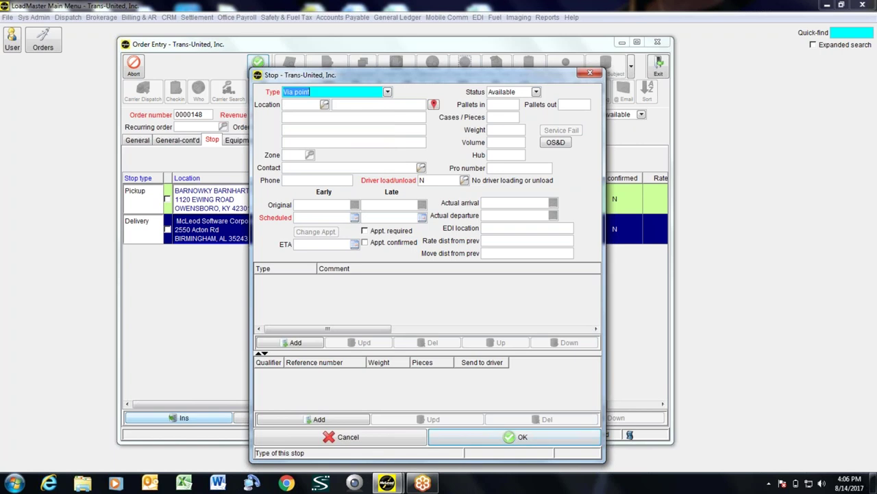
pyautogui.click(351, 104)
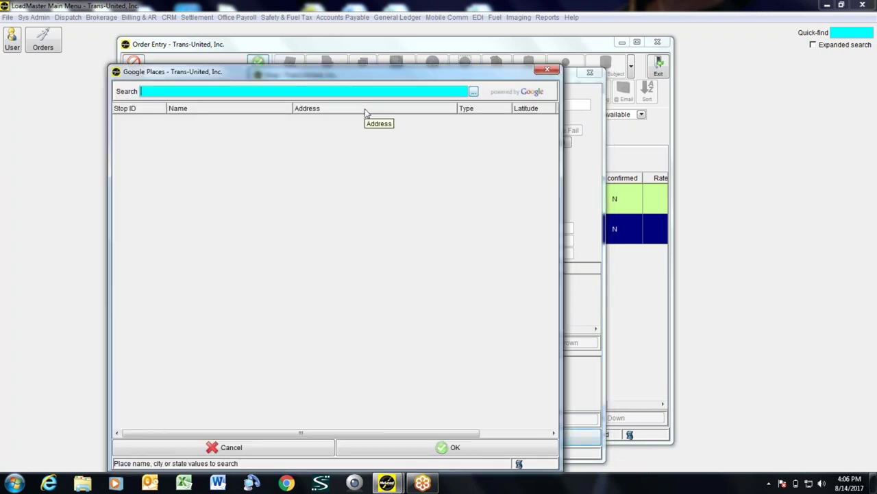
pyautogui.click(547, 71)
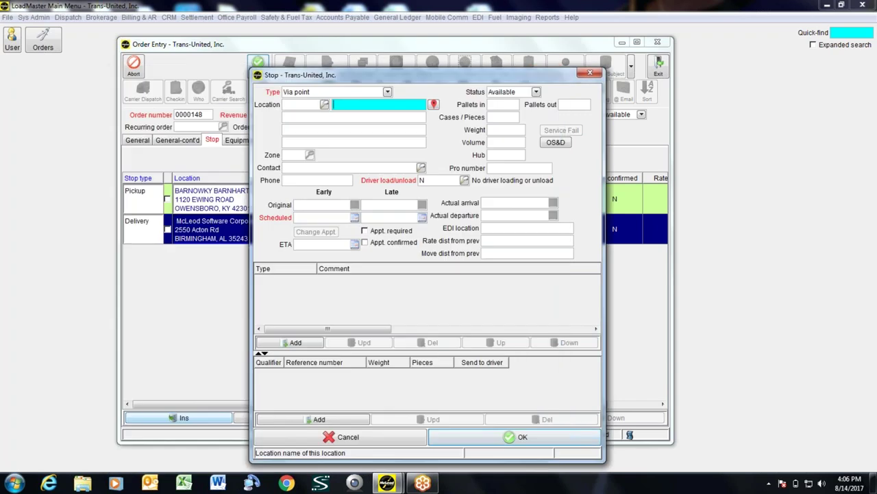
# Set the new stop's type to Pickup
pyautogui.click(387, 92)
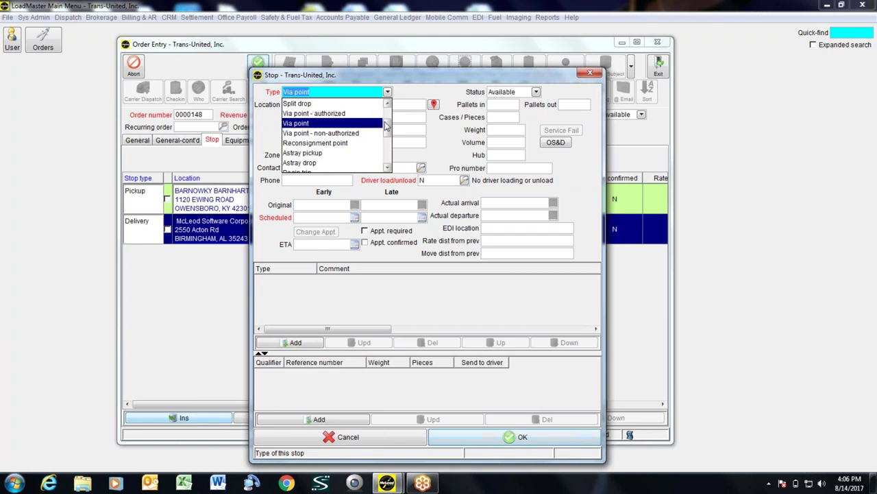
pyautogui.moveTo(387, 125); pyautogui.dragTo(388, 117)
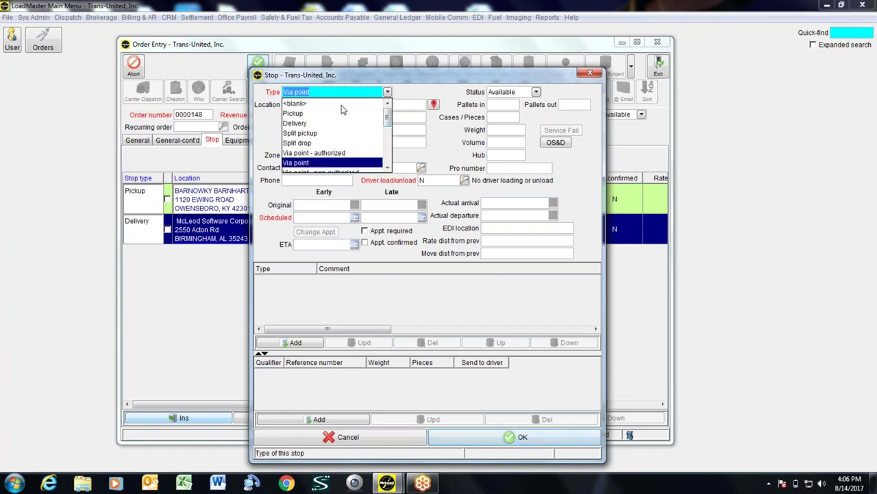
pyautogui.click(296, 113)
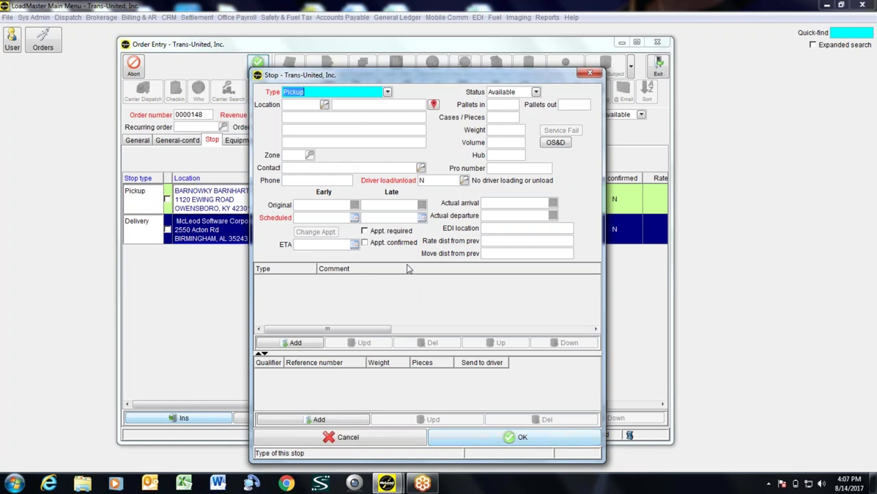
# Search Google Places for "nashville, tn" as the new pickup stop's location
pyautogui.doubleClick(370, 104)
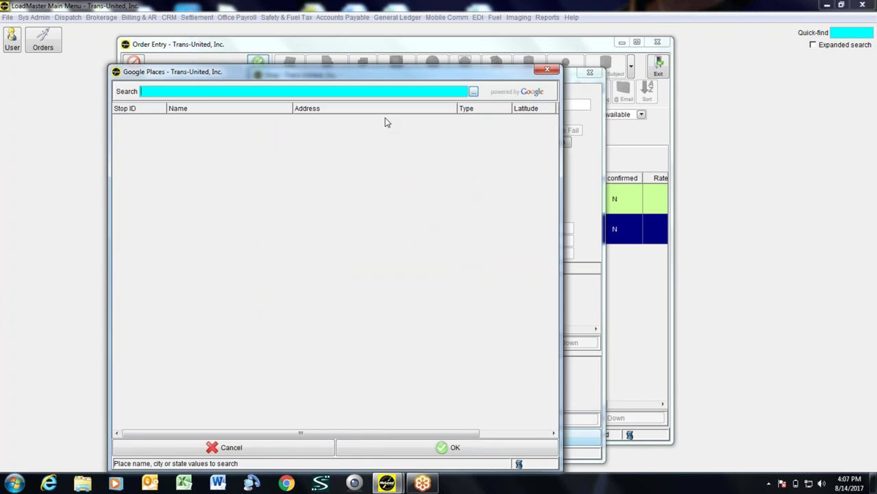
pyautogui.write('nashville, tn')
pyautogui.press('Return')
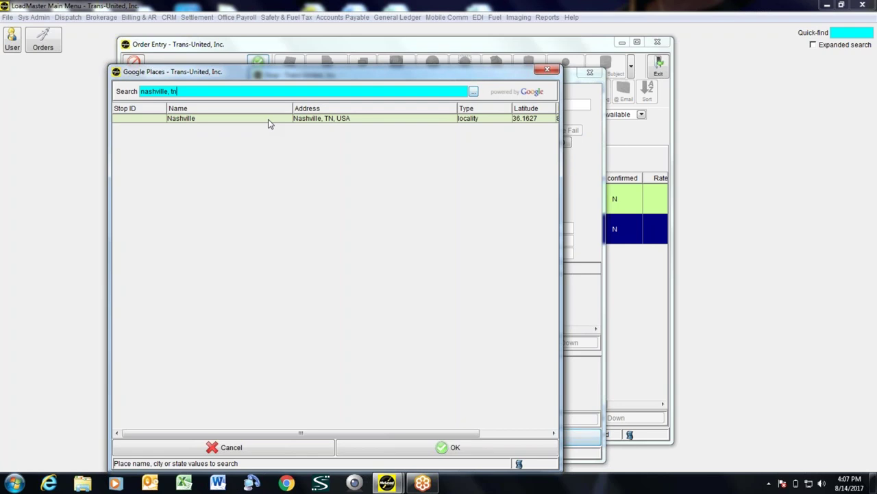
# Search the places for "bridgestone arena" instead and use Bridgestone Arena in Nashville, TN as the pickup stop's location
pyautogui.press('BackSpace')
pyautogui.press('BackSpace')
pyautogui.press('BackSpace')
pyautogui.press('BackSpace')
pyautogui.press('BackSpace')
pyautogui.press('BackSpace')
pyautogui.press('BackSpace')
pyautogui.press('BackSpace')
pyautogui.press('BackSpace')
pyautogui.press('BackSpace')
pyautogui.press('BackSpace')
pyautogui.press('BackSpace')
pyautogui.press('BackSpace')
pyautogui.write('bridgestone arena')
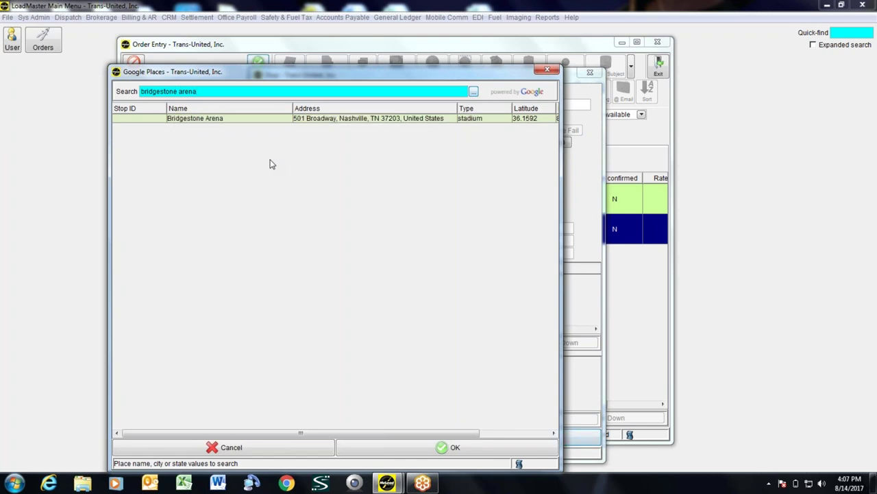
pyautogui.click(308, 121)
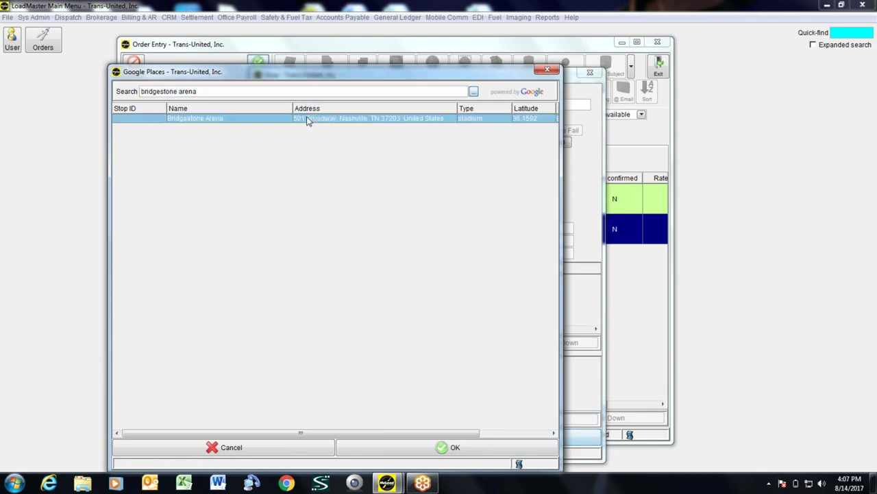
pyautogui.click(397, 447)
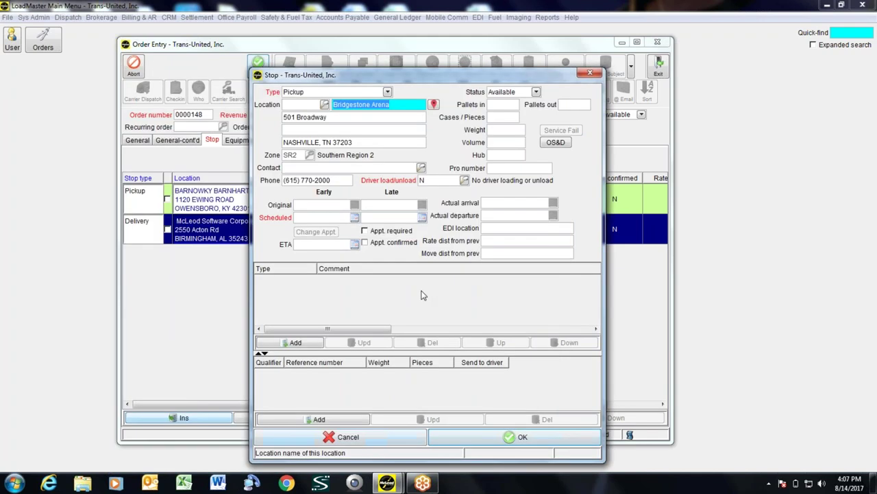
# Set the Bridgestone Arena pickup's early scheduled time to 08/16/2017 1300 and save the new stop
pyautogui.click(335, 218)
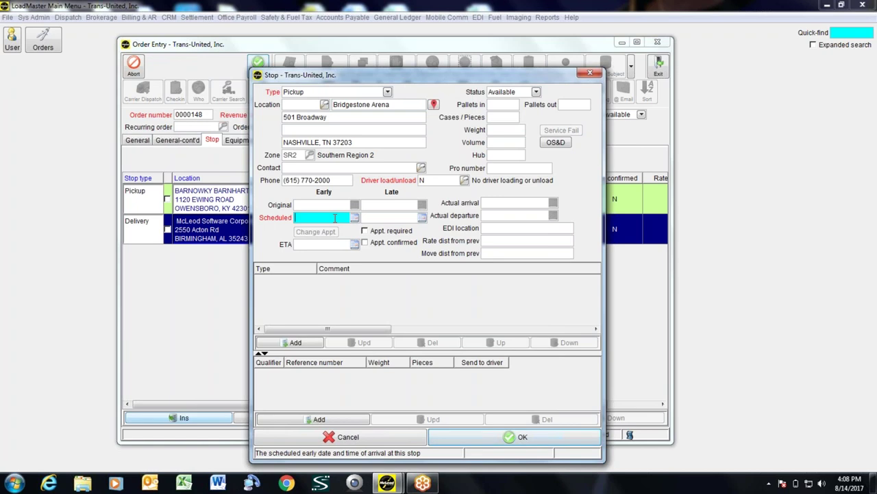
pyautogui.write('16/2017')
pyautogui.write(' 1300')
pyautogui.press('Tab')
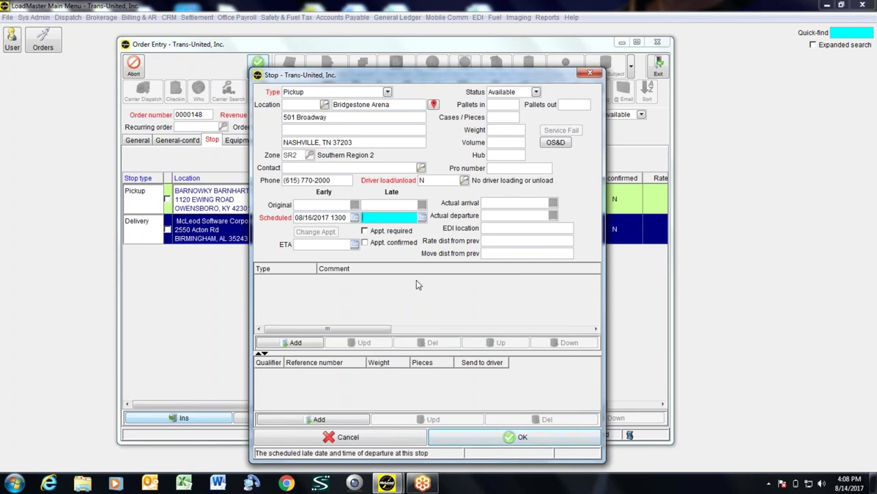
pyautogui.click(482, 440)
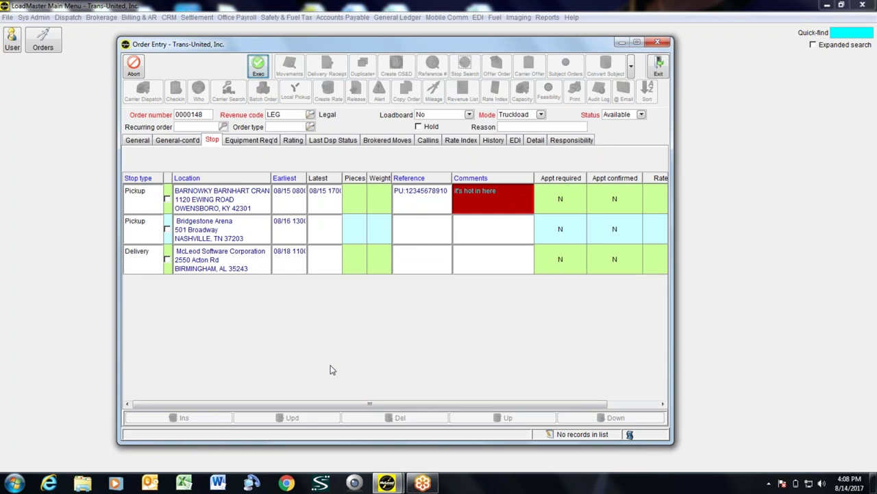
# Try to move the Birmingham delivery stop one place up in the order's stop list
pyautogui.click(307, 255)
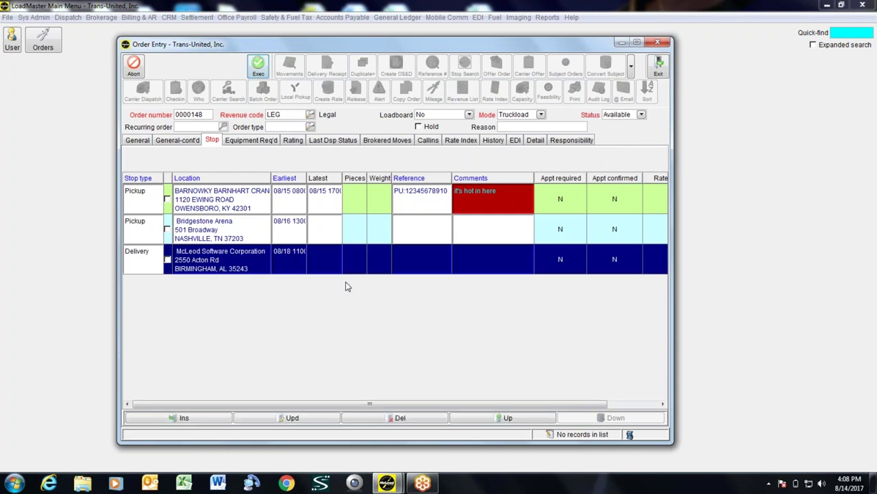
pyautogui.click(482, 418)
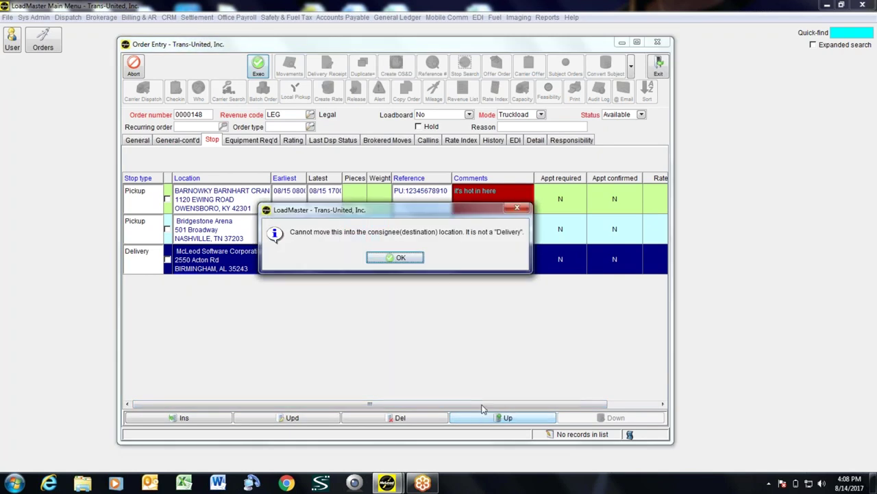
pyautogui.click(401, 257)
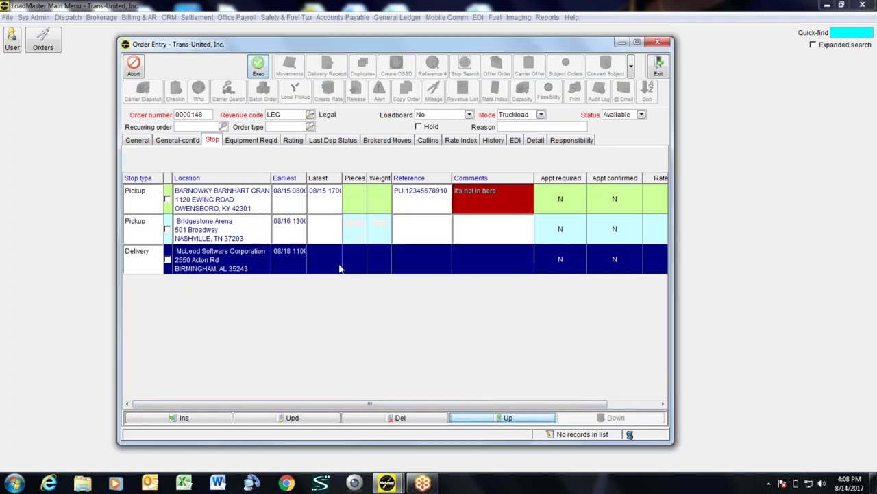
# Move the Bridgestone Arena pickup up to be the first stop and return it to second place
pyautogui.click(336, 232)
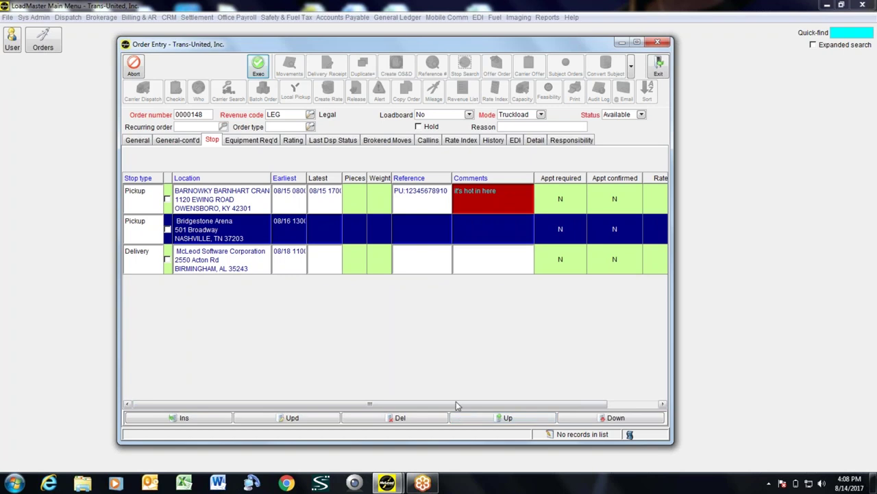
pyautogui.click(466, 421)
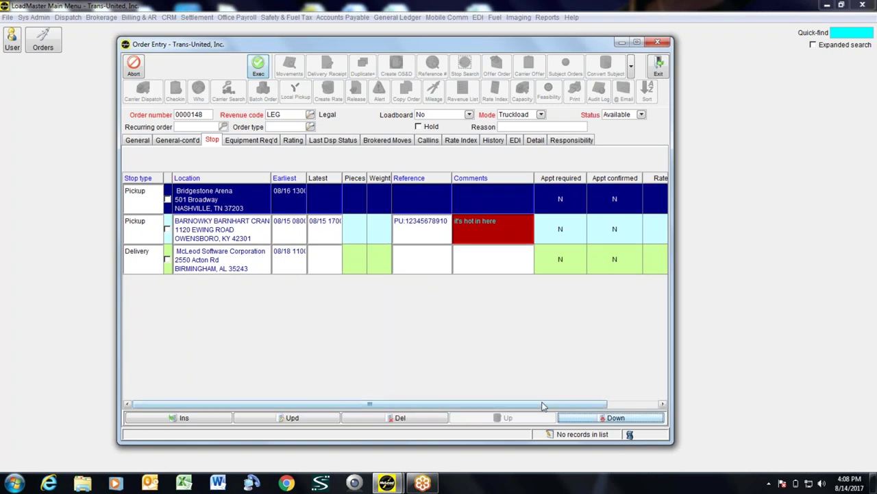
pyautogui.click(573, 418)
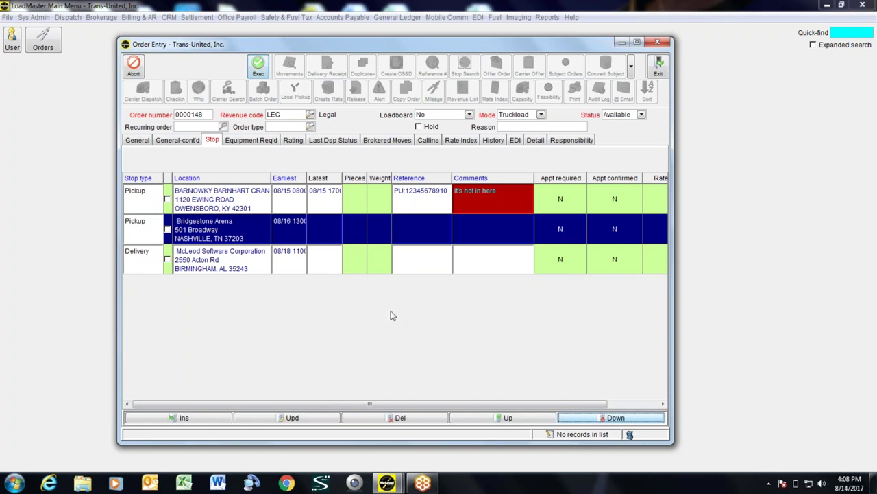
# Start a required-equipment item that applies to Driver and look up the available driver classifications without choosing one
pyautogui.click(267, 141)
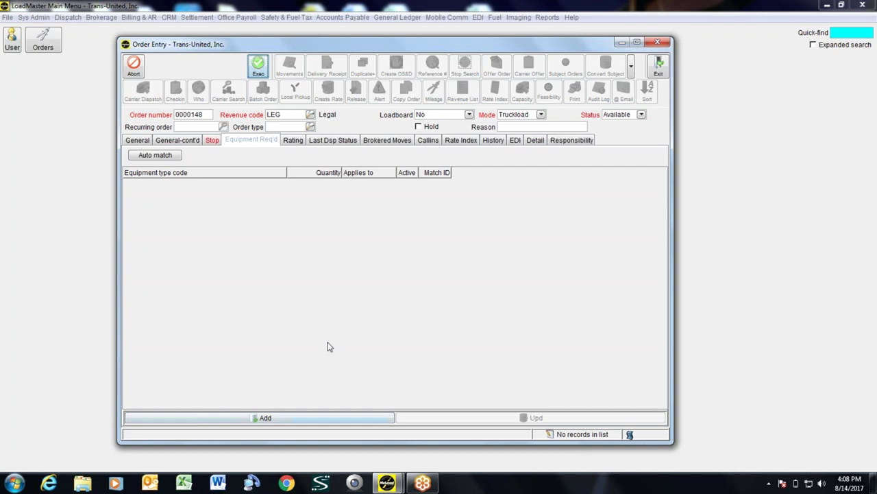
pyautogui.click(287, 417)
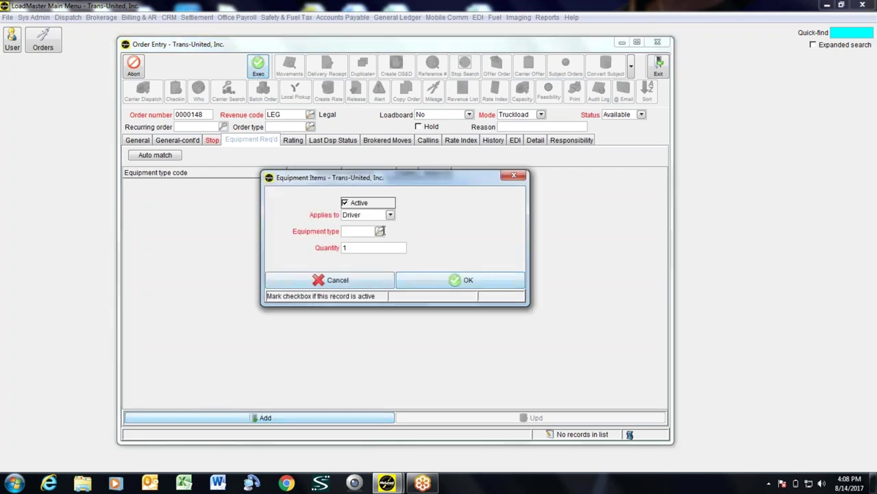
pyautogui.click(379, 231)
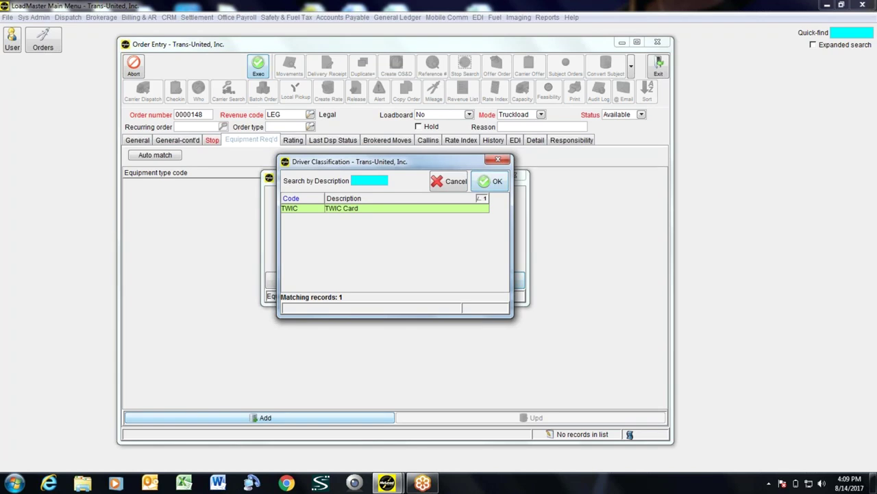
pyautogui.click(441, 179)
# Open the equipment type records, start a blank new record and exit without saving, discarding the required-equipment item too
pyautogui.rightClick(352, 231)
pyautogui.click(368, 244)
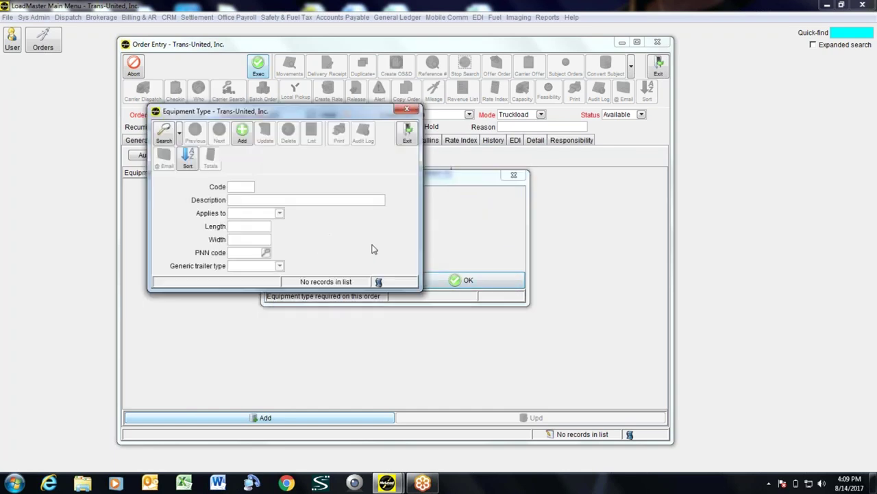
pyautogui.click(242, 132)
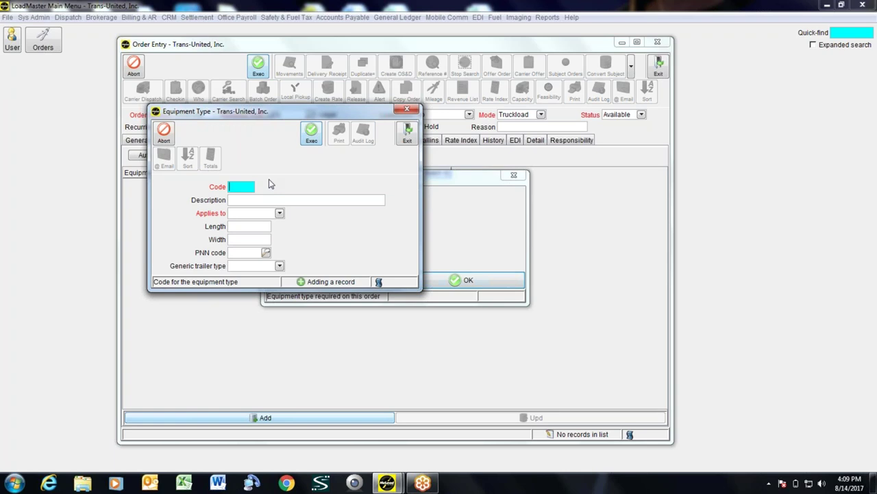
pyautogui.click(407, 134)
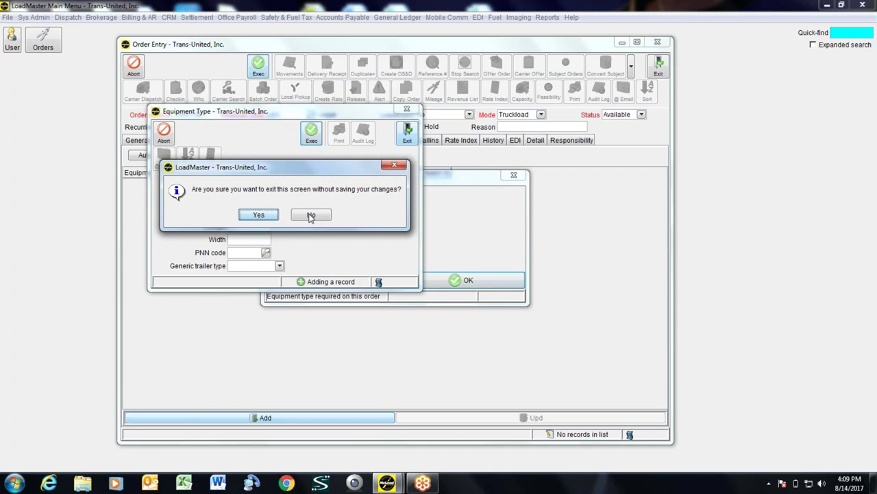
pyautogui.click(261, 215)
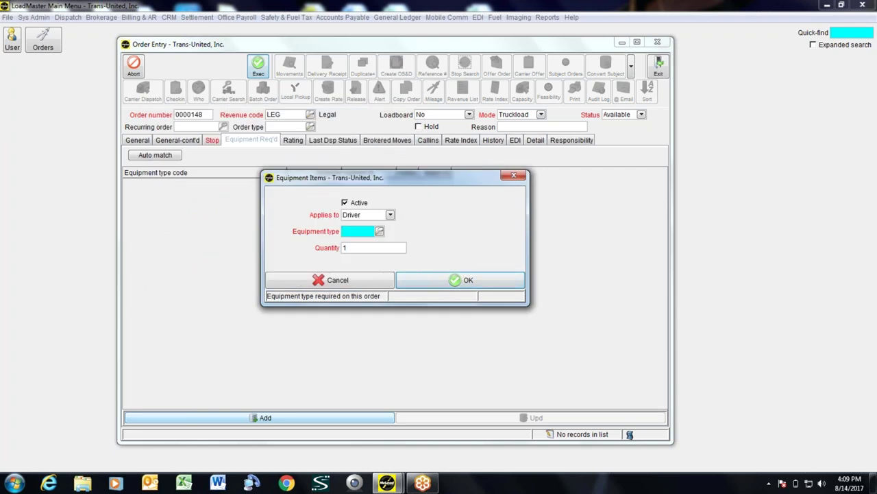
pyautogui.click(337, 281)
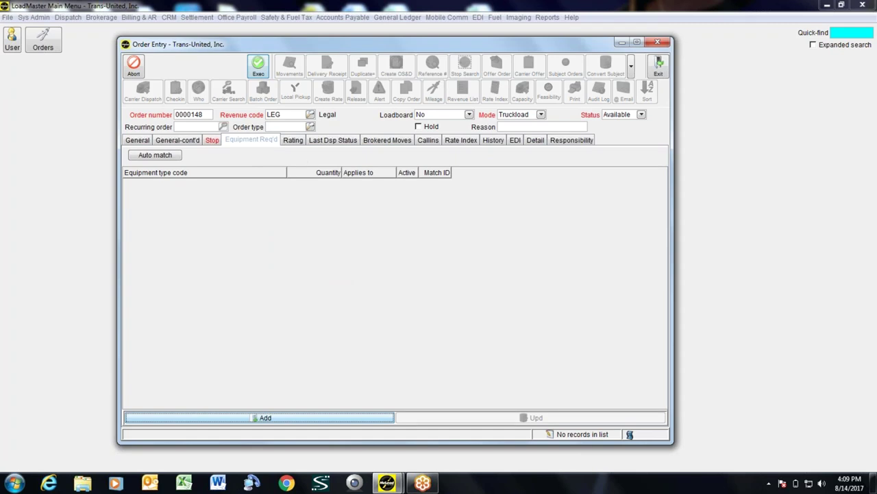
# Try to auto-rate the order and estimate its fuel surcharge in the rating details
pyautogui.click(293, 140)
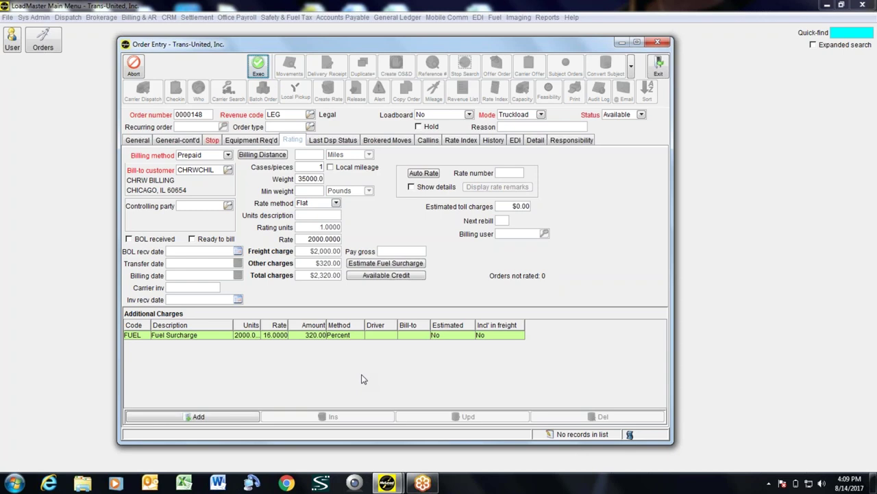
pyautogui.click(426, 173)
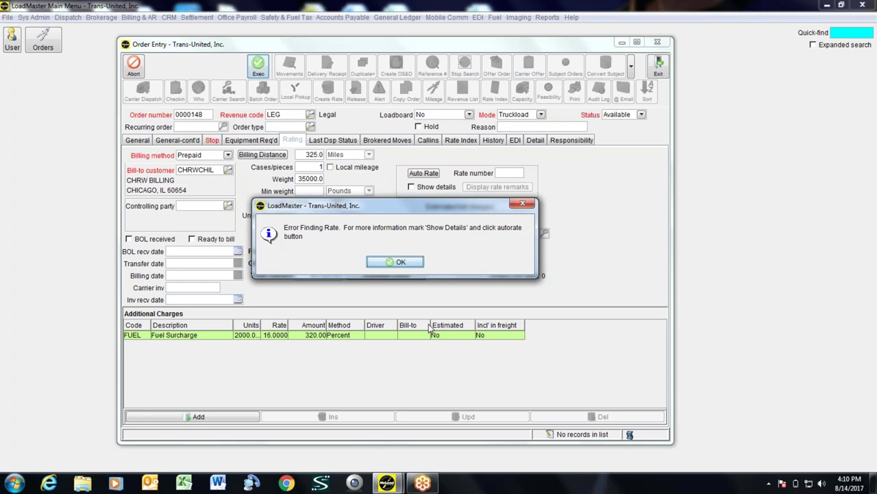
pyautogui.click(412, 265)
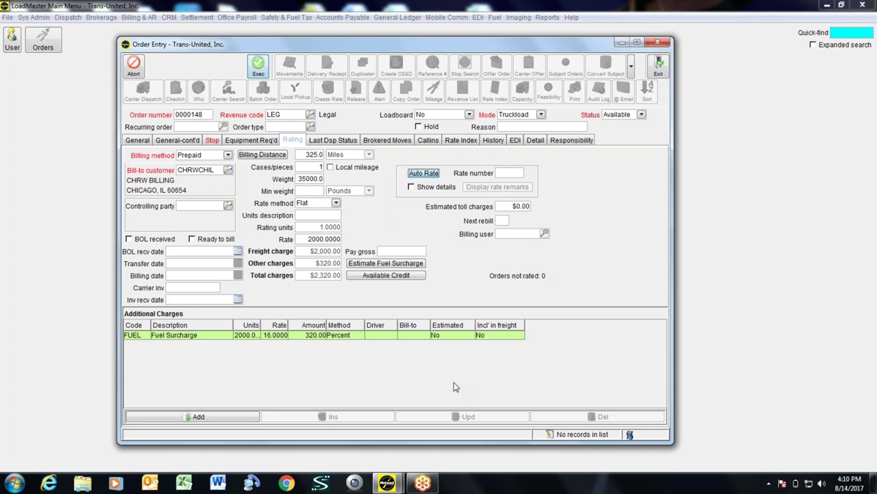
pyautogui.click(408, 266)
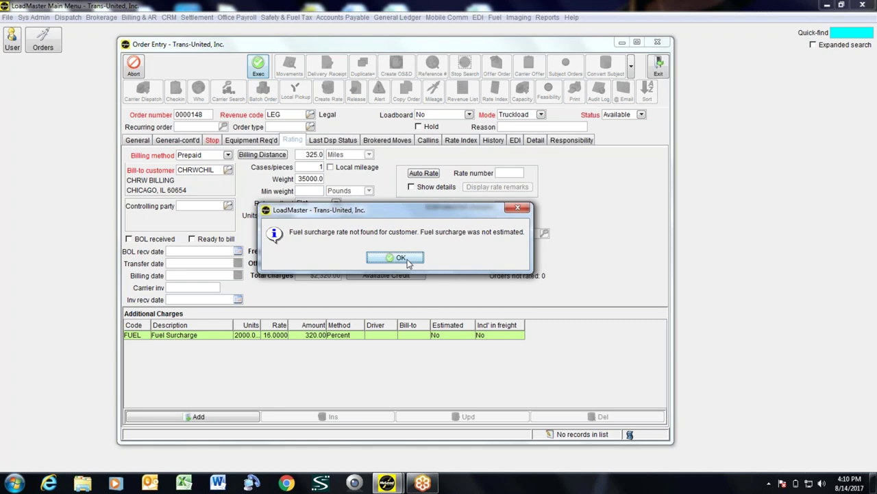
pyautogui.click(400, 257)
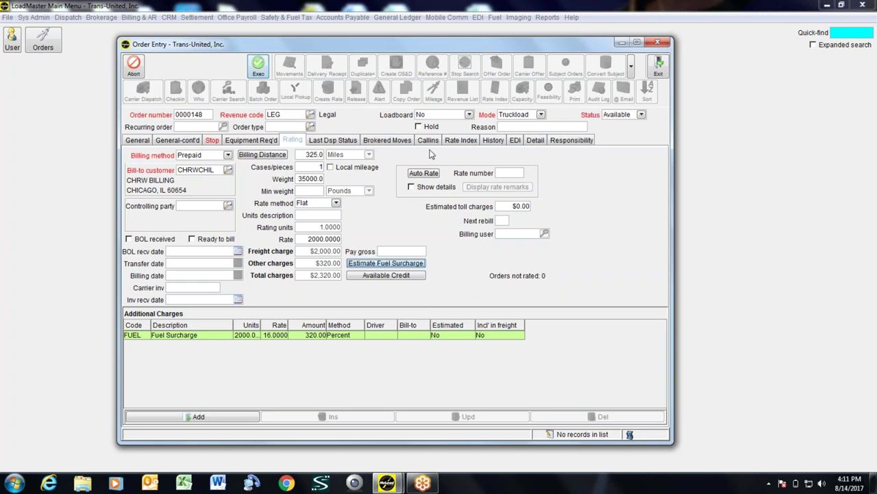
# Save the order's updates and view its movement record before returning to the order
pyautogui.click(258, 65)
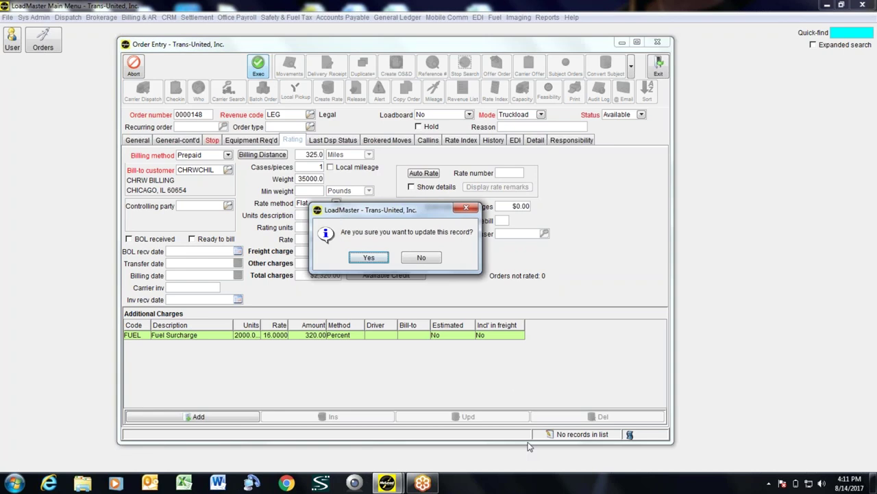
pyautogui.click(373, 259)
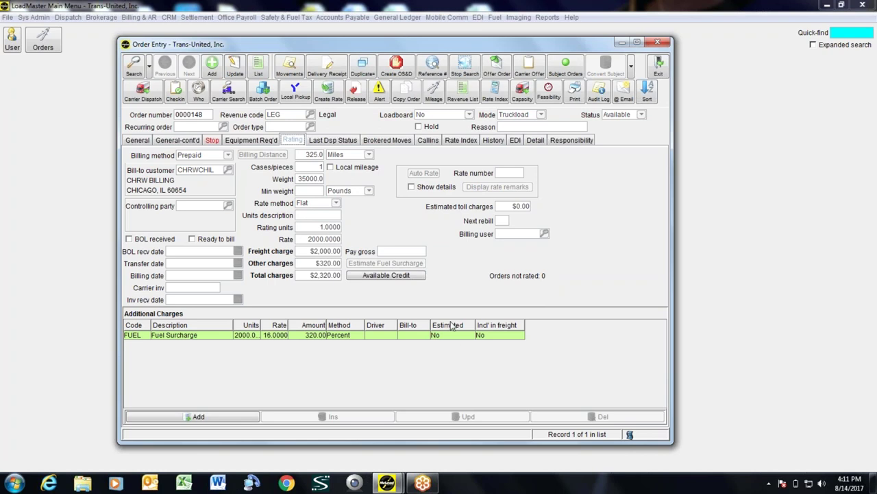
pyautogui.click(288, 66)
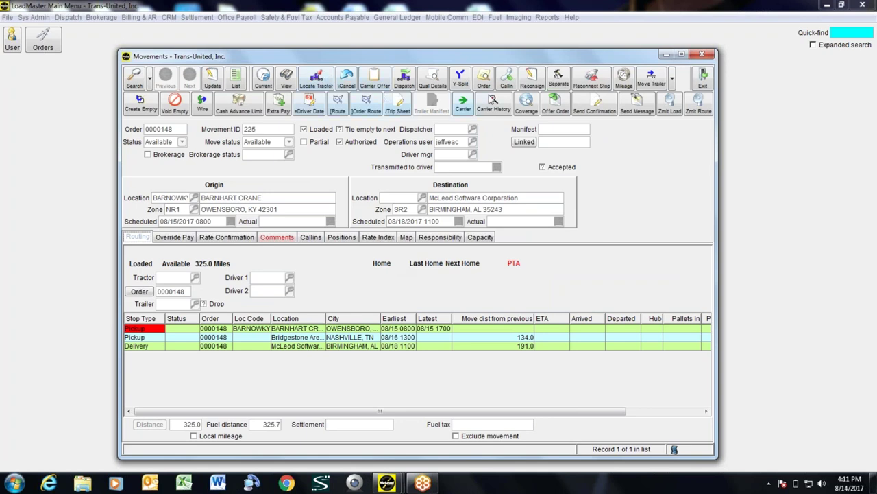
pyautogui.click(484, 78)
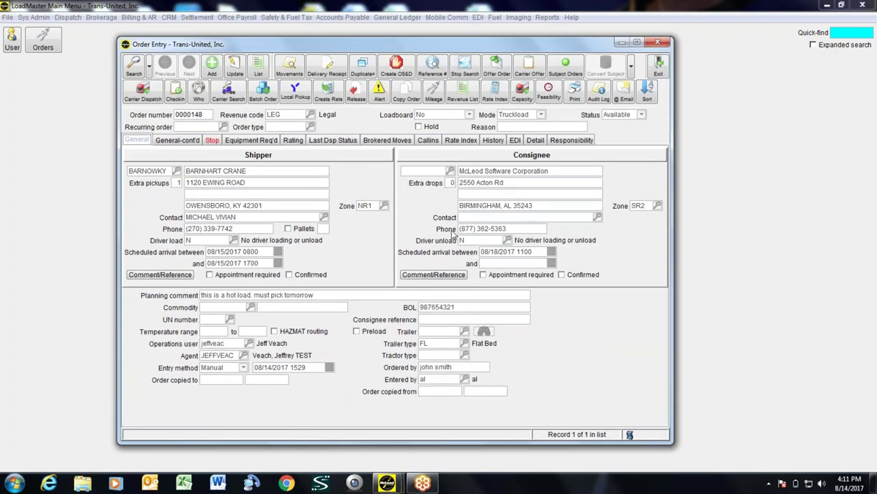
# Generate the order's delivery receipt from template 100 with the Print option and output it to Preview
pyautogui.click(327, 66)
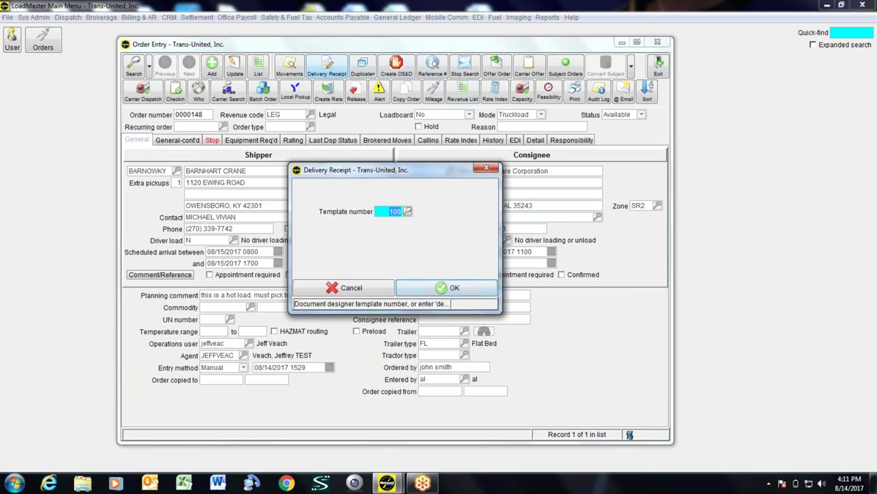
pyautogui.click(421, 287)
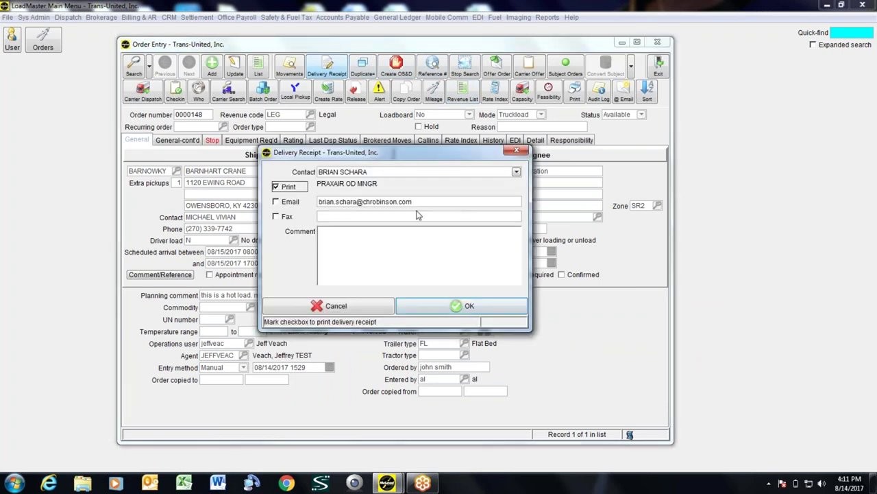
pyautogui.click(461, 305)
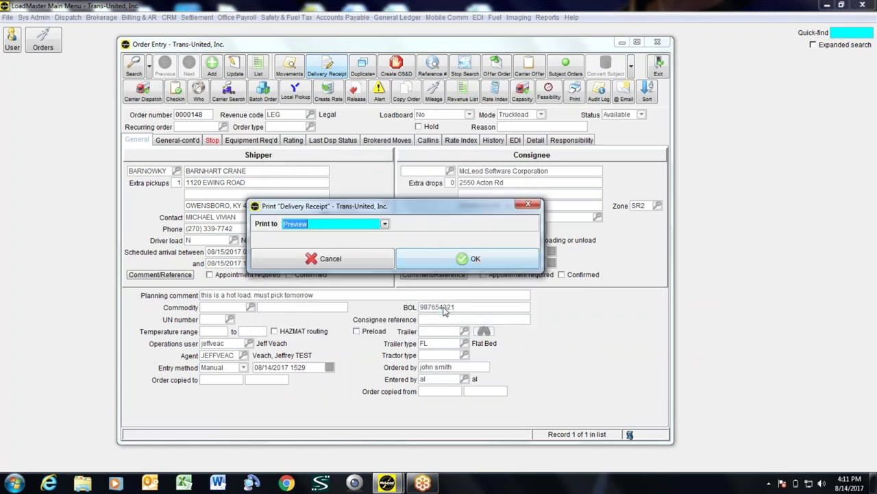
pyautogui.click(437, 257)
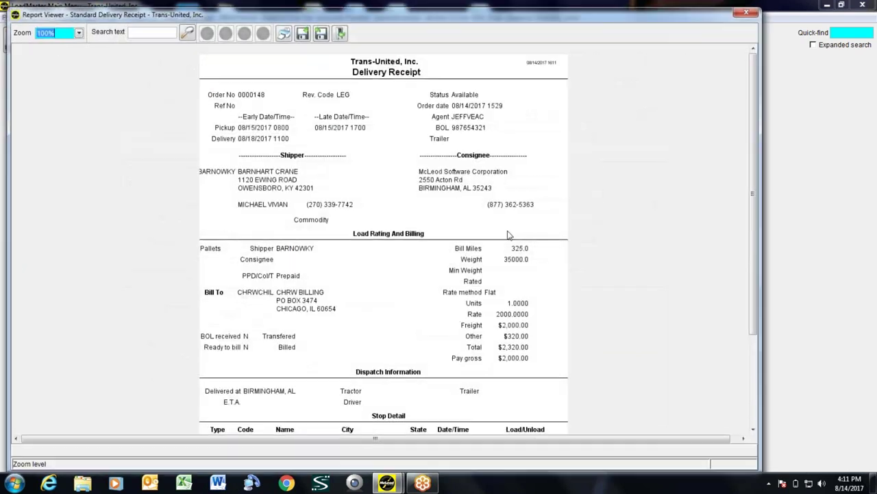
# Examine the delivery receipt's rating, stop detail and other charges, and close the report
pyautogui.scroll(-3, 541, 235)
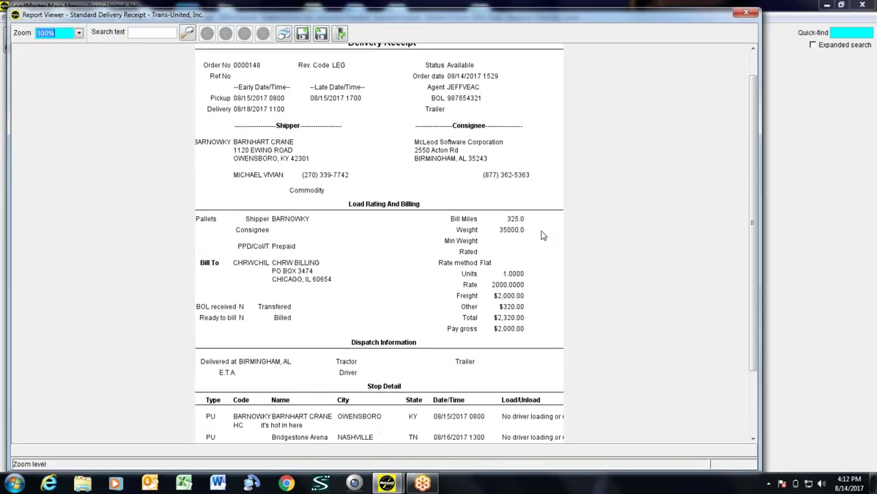
pyautogui.scroll(-1, 542, 235)
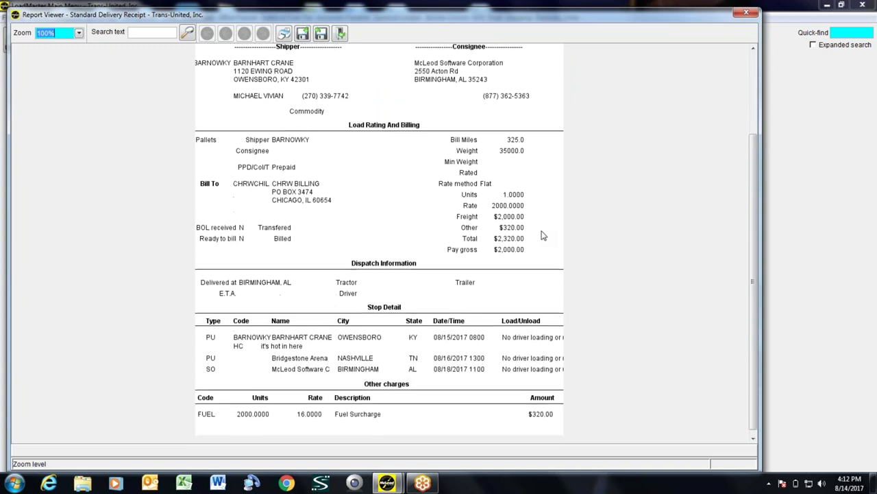
pyautogui.scroll(4, 541, 235)
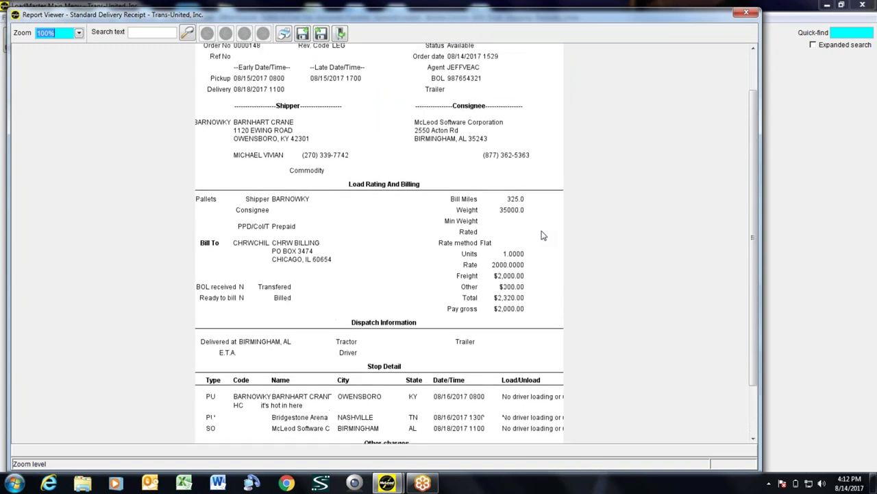
pyautogui.scroll(1, 542, 235)
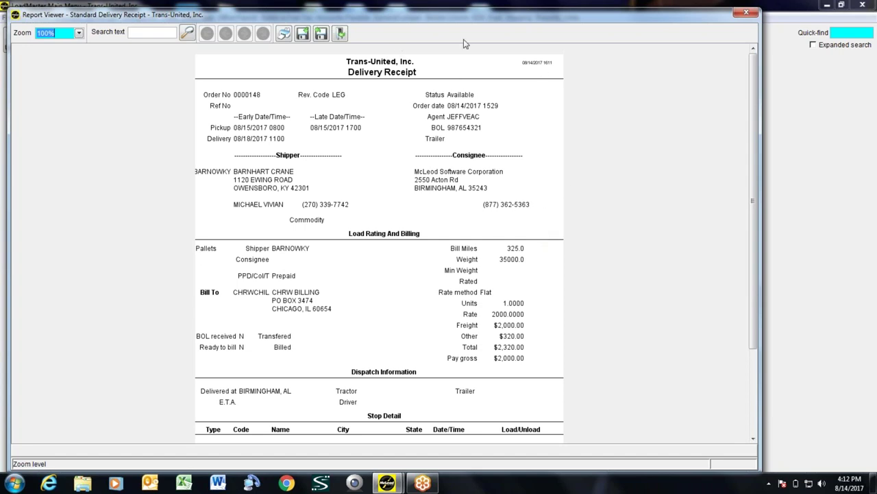
pyautogui.click(746, 12)
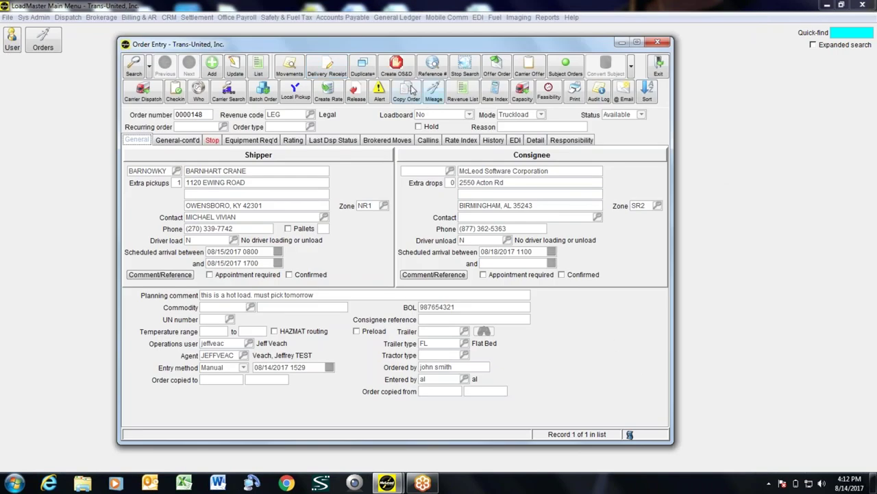
# Duplicate the order into 3 copies with rate and other charges included, and return to the new orders
pyautogui.click(364, 68)
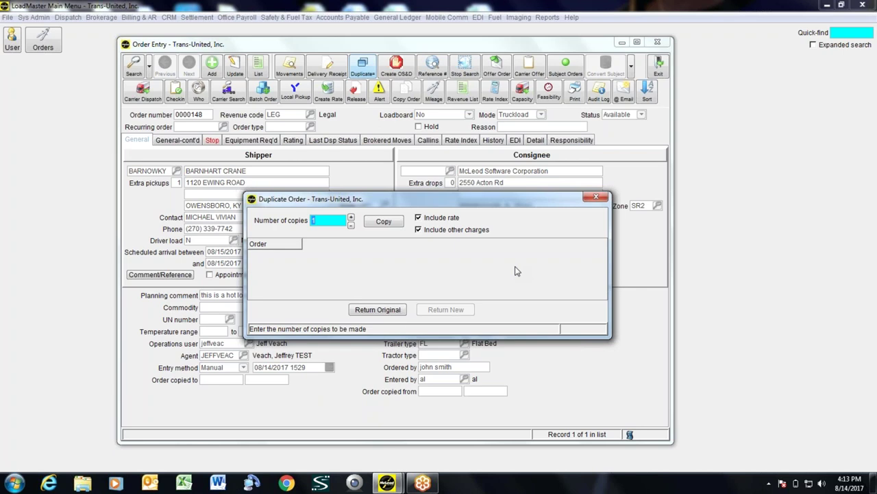
pyautogui.click(352, 217)
pyautogui.click(352, 217)
pyautogui.click(384, 221)
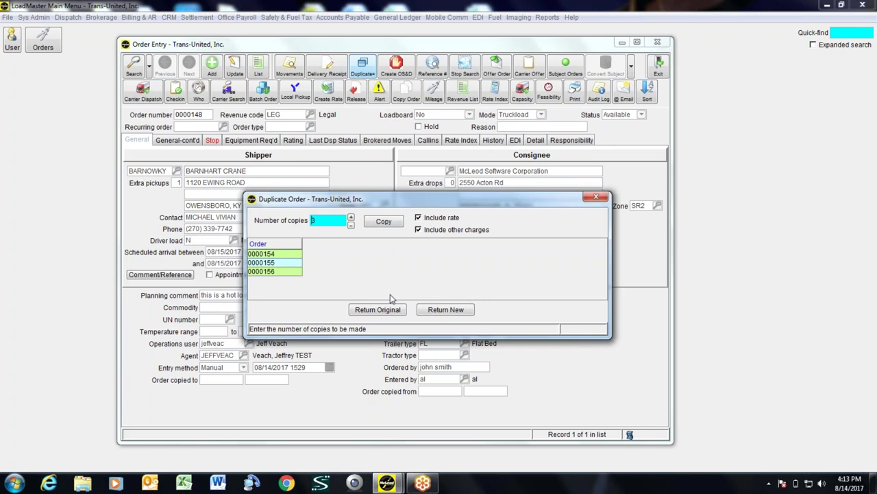
pyautogui.click(445, 309)
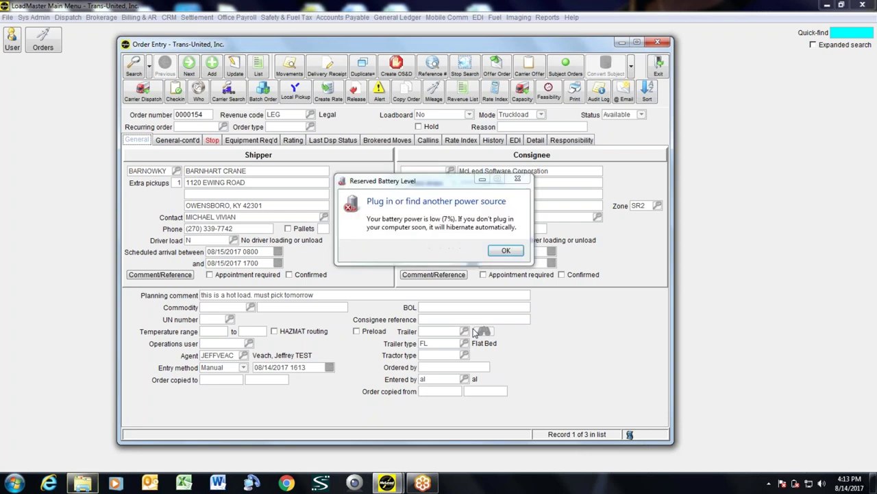
pyautogui.click(505, 250)
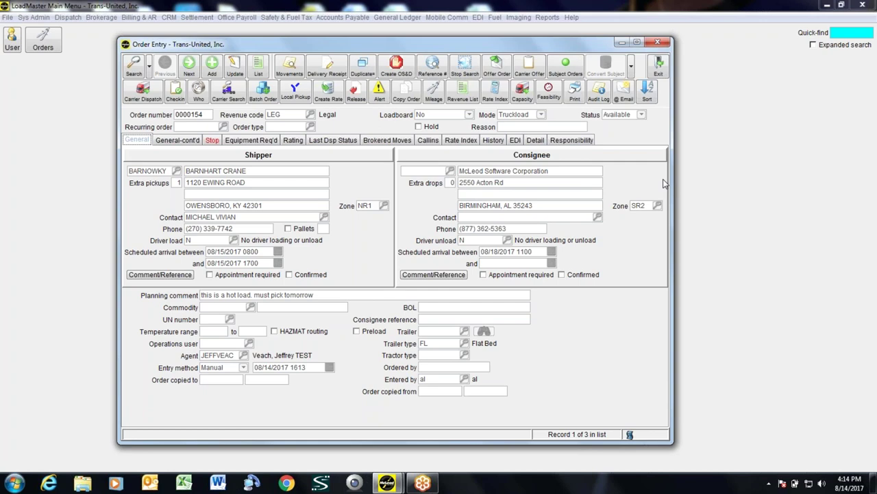
# Search for orders by reference number 9876543
pyautogui.click(442, 67)
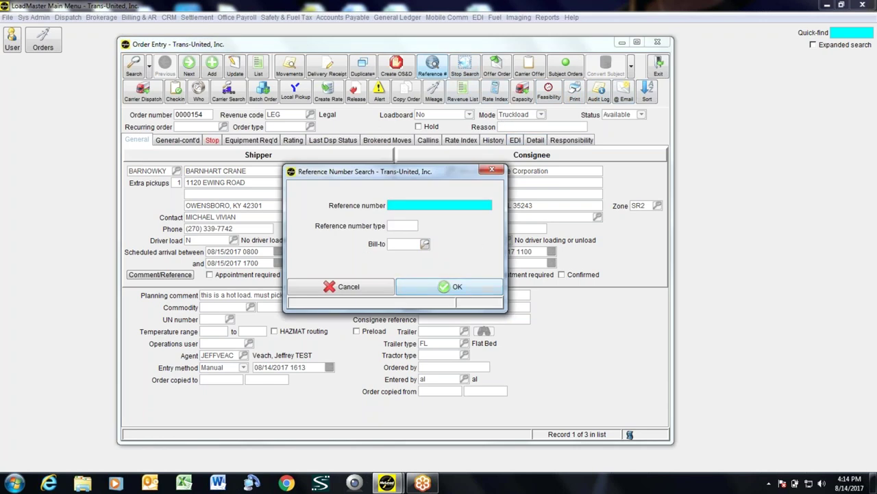
pyautogui.write('9876543')
pyautogui.click(466, 288)
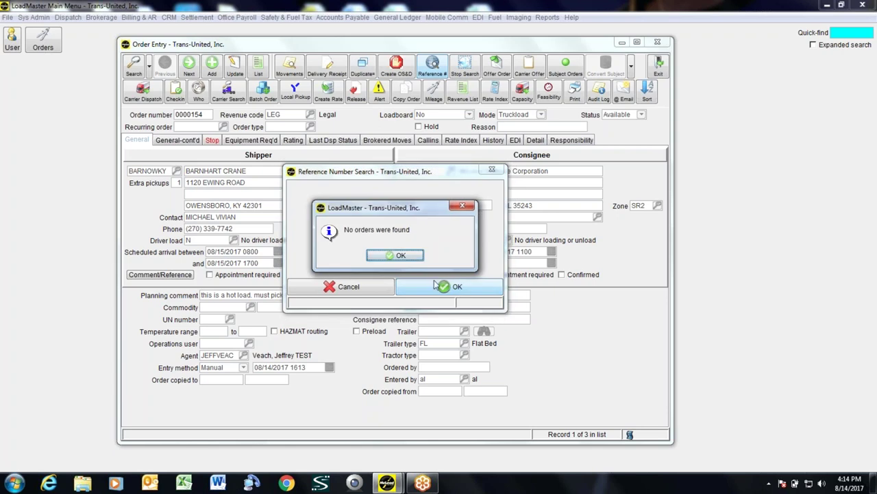
pyautogui.click(401, 255)
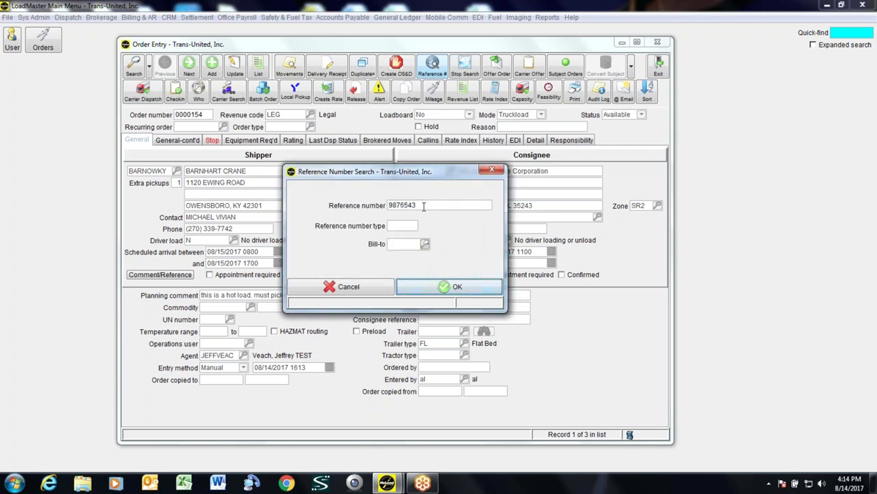
# Replace the reference number with 1234567 and search for the matching order
pyautogui.doubleClick(411, 210)
pyautogui.press('BackSpace')
pyautogui.write('98')
pyautogui.press('BackSpace')
pyautogui.press('BackSpace')
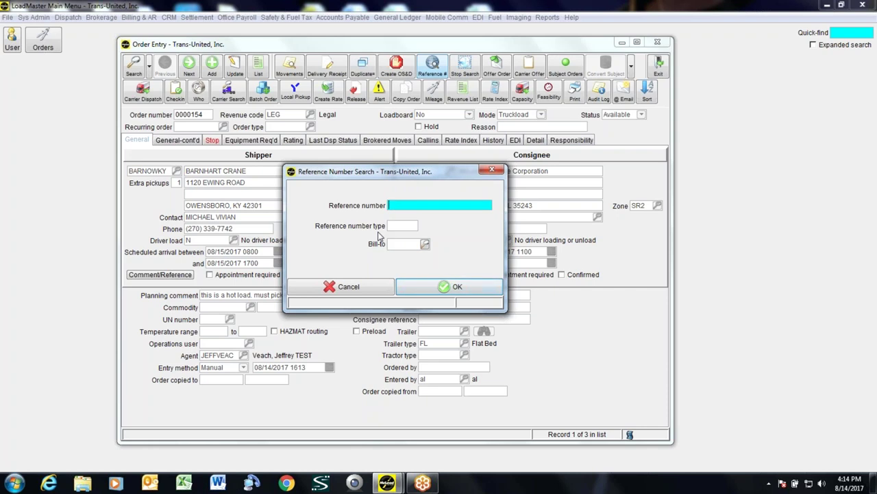
pyautogui.write('1234567')
pyautogui.click(450, 287)
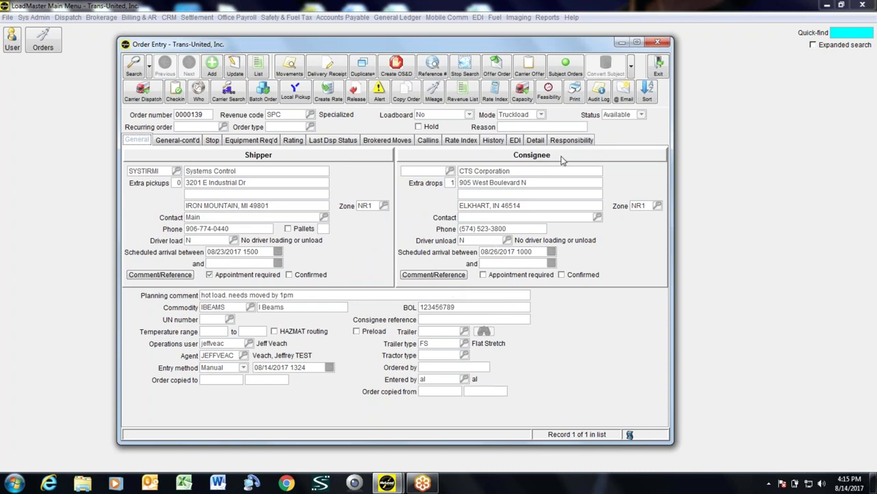
# Try out the stop search by choosing the Pickup stop type, and cancel it without searching
pyautogui.click(467, 64)
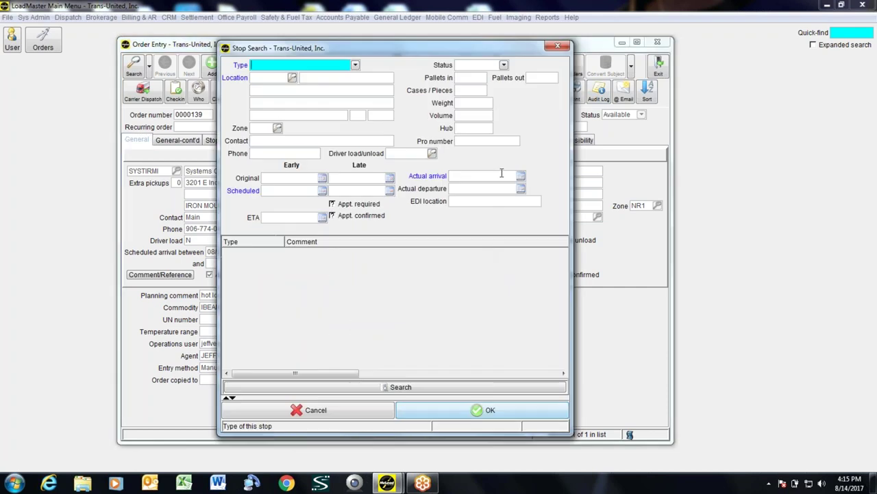
pyautogui.click(356, 65)
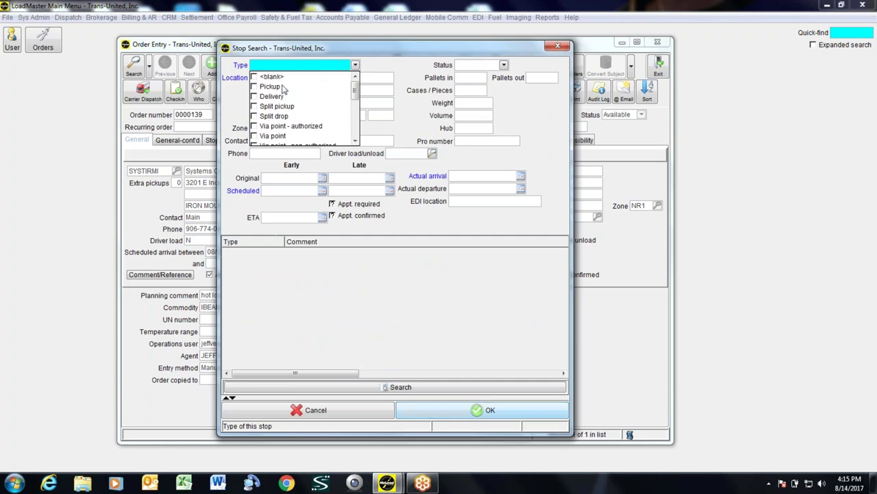
pyautogui.click(255, 87)
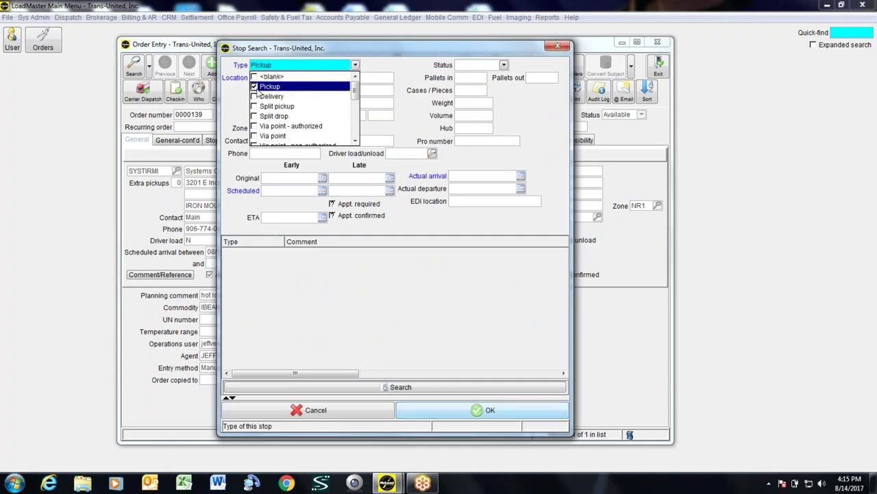
pyautogui.click(307, 270)
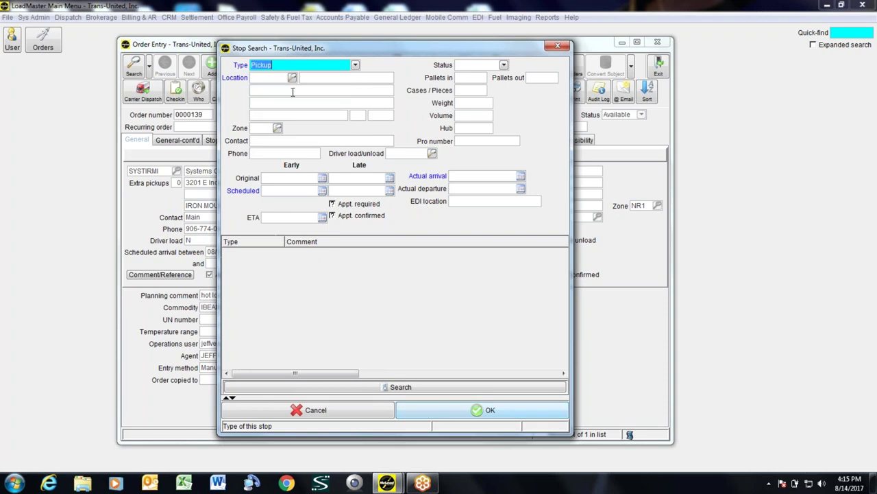
pyautogui.click(309, 77)
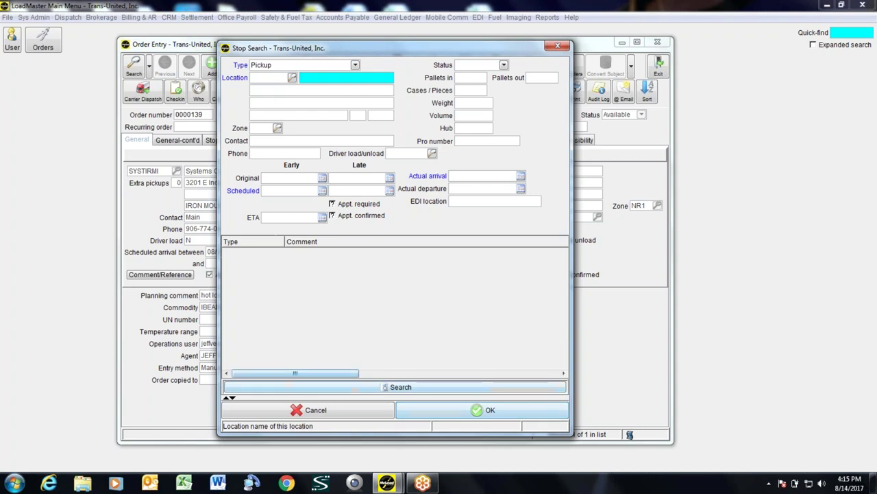
pyautogui.click(334, 409)
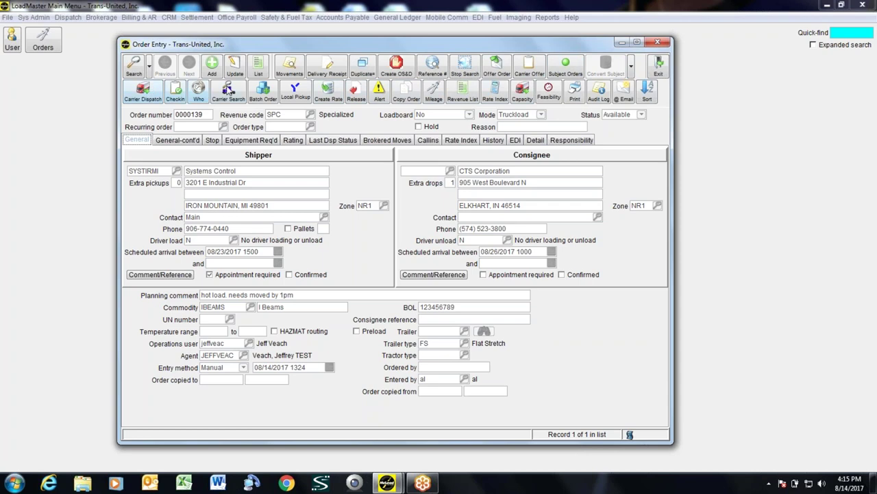
# Look up the order's mileage and route map, and delete both Elkhart stops from the distance lookup
pyautogui.click(434, 91)
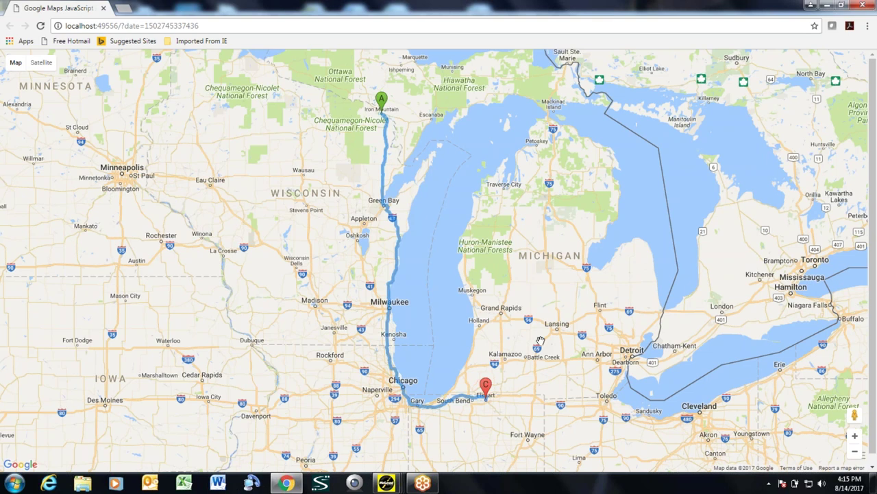
pyautogui.click(865, 6)
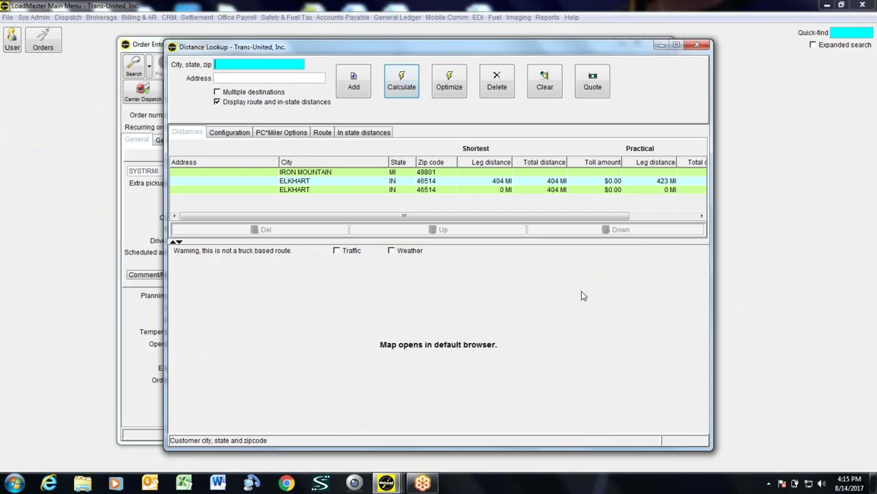
pyautogui.click(336, 190)
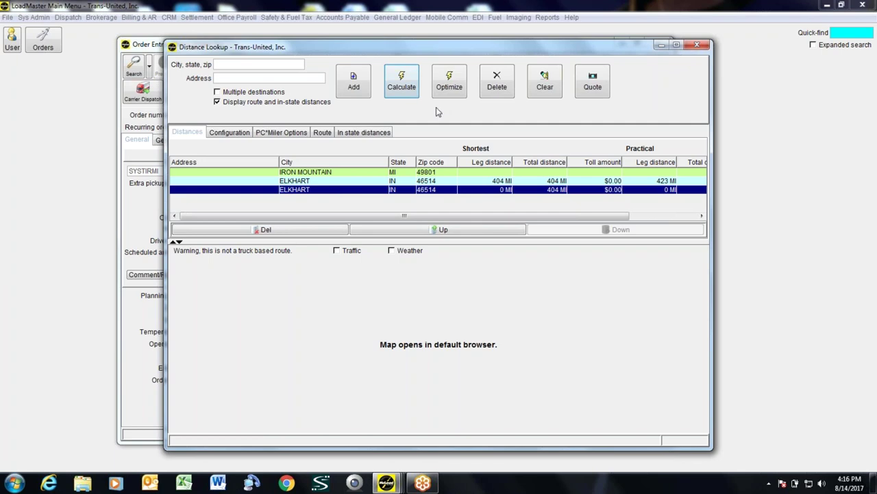
pyautogui.click(489, 77)
pyautogui.click(376, 182)
pyautogui.click(493, 78)
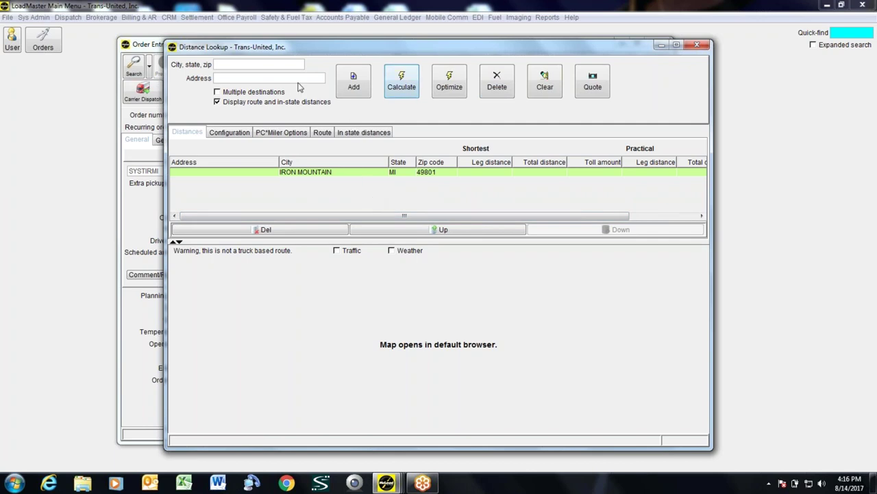
# Add Marquette, MI 49855 as the destination after Iron Mountain in the distance lookup
pyautogui.click(266, 63)
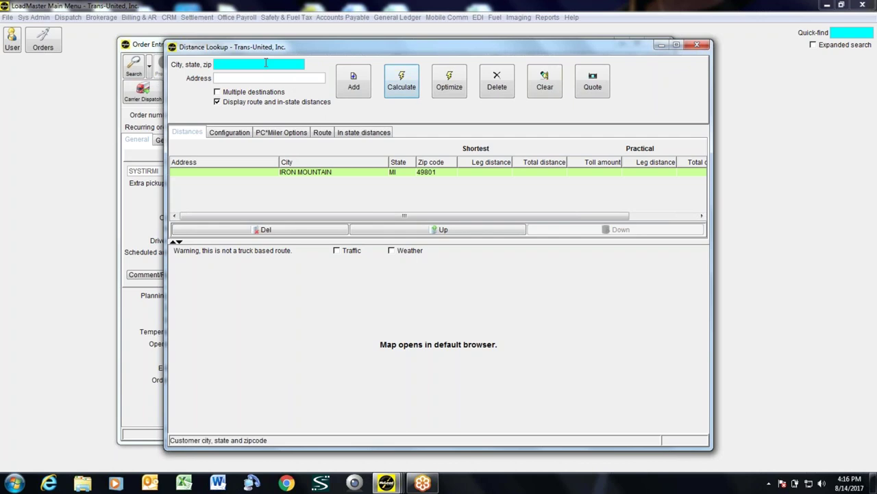
pyautogui.write('MARQU')
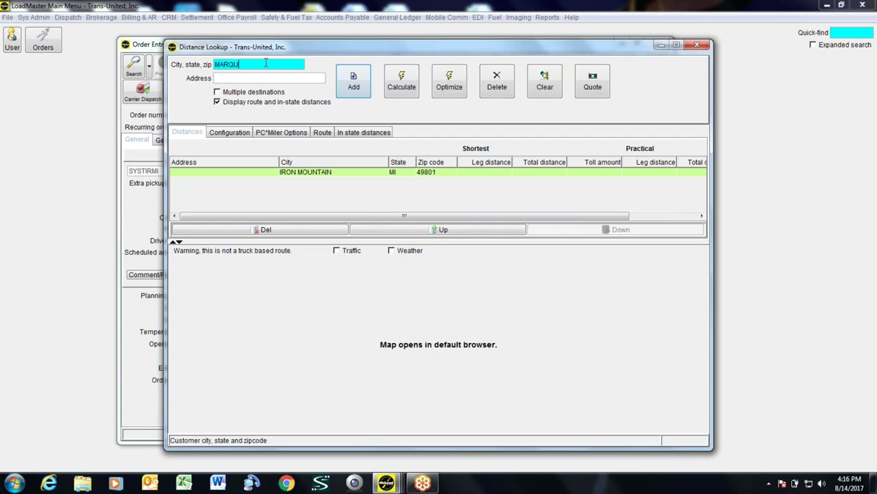
pyautogui.write('ETTE, MI')
pyautogui.click(348, 80)
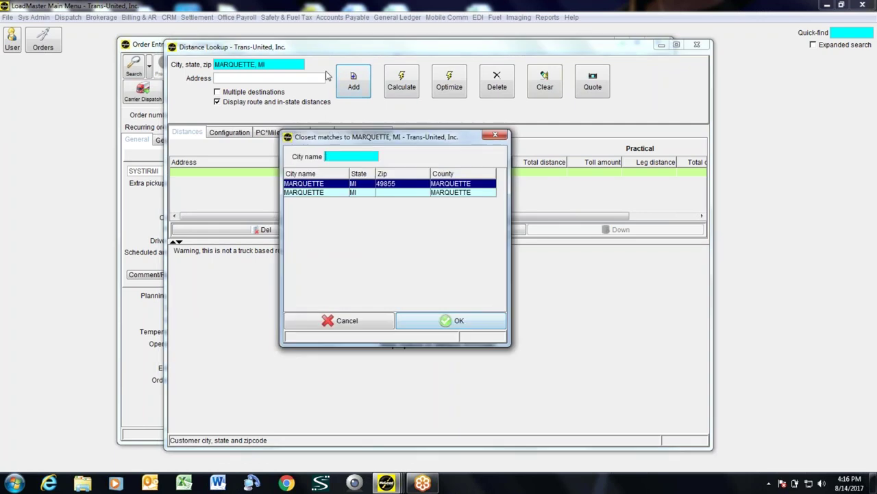
pyautogui.doubleClick(372, 183)
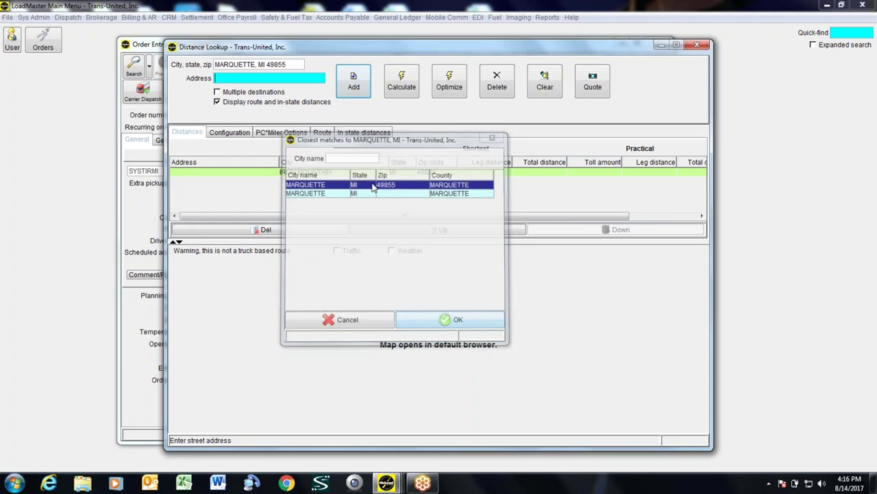
pyautogui.click(353, 94)
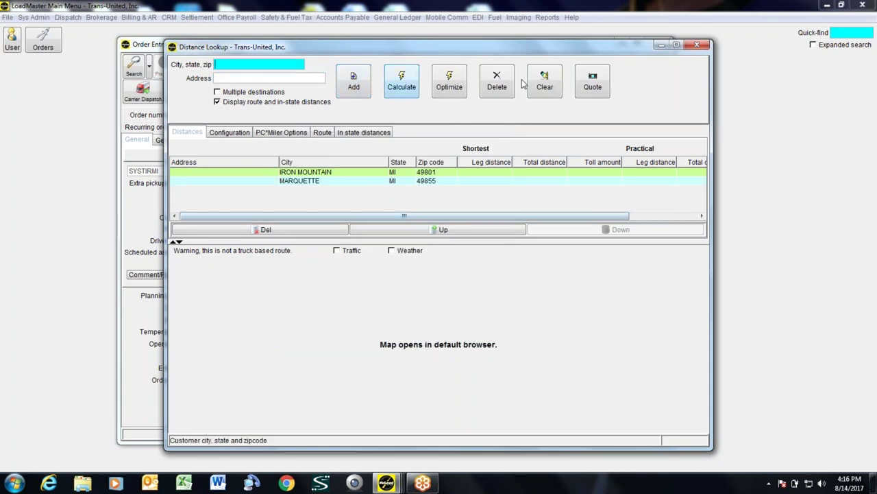
# Calculate the mileage from Iron Mountain to Marquette, examine the route on the map and close it
pyautogui.click(418, 86)
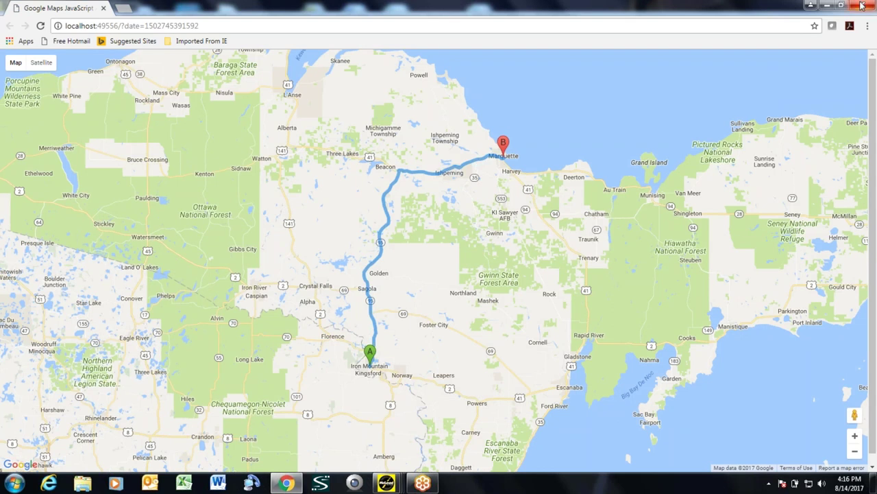
pyautogui.scroll(1, 689, 199)
pyautogui.scroll(-2, 689, 200)
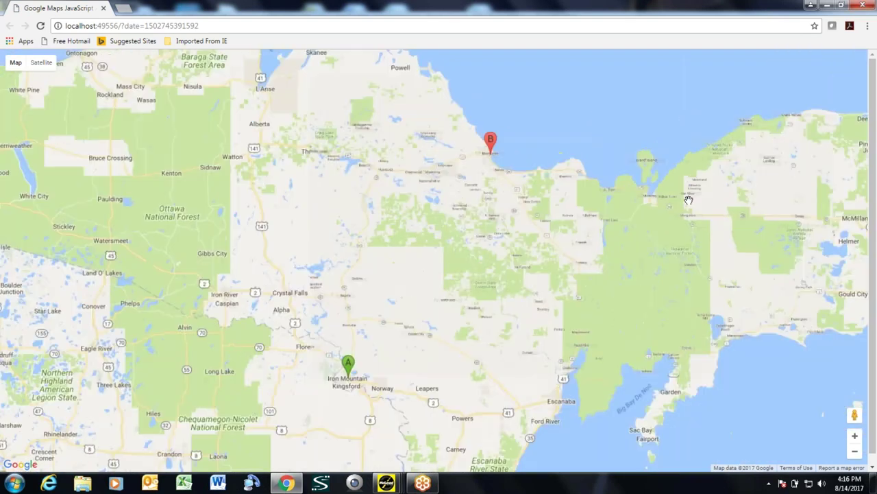
pyautogui.scroll(-2, 689, 199)
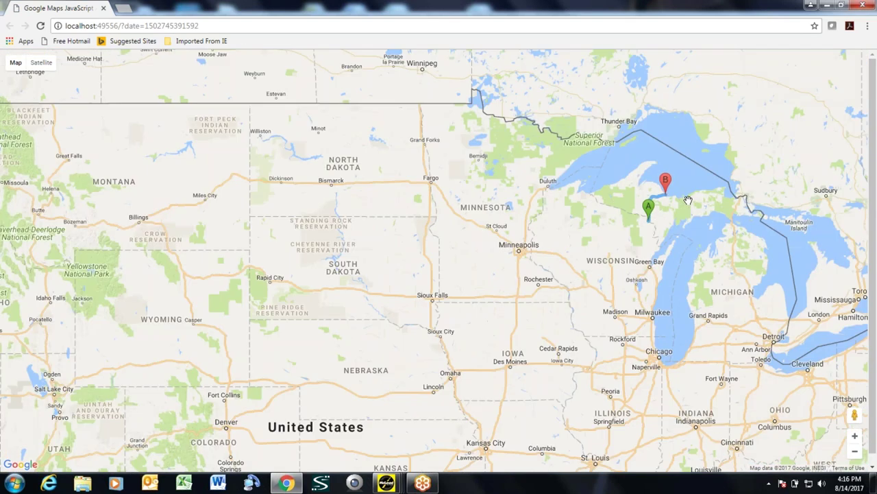
pyautogui.click(863, 6)
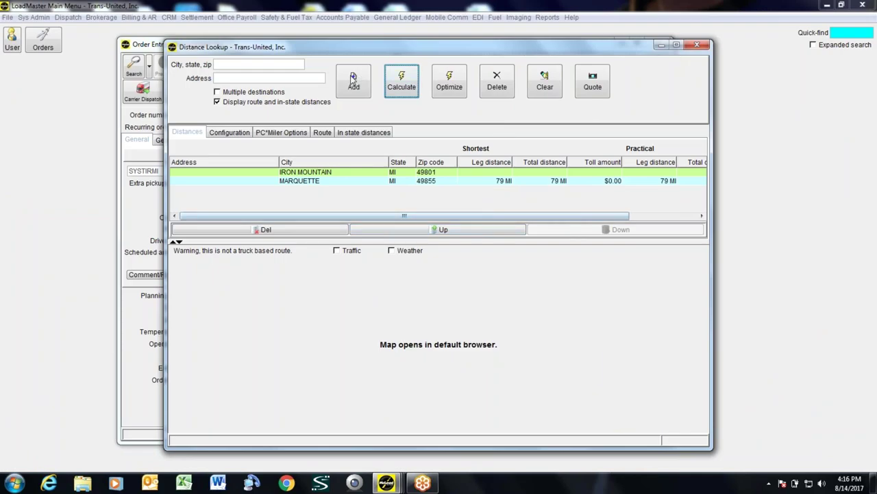
pyautogui.click(301, 64)
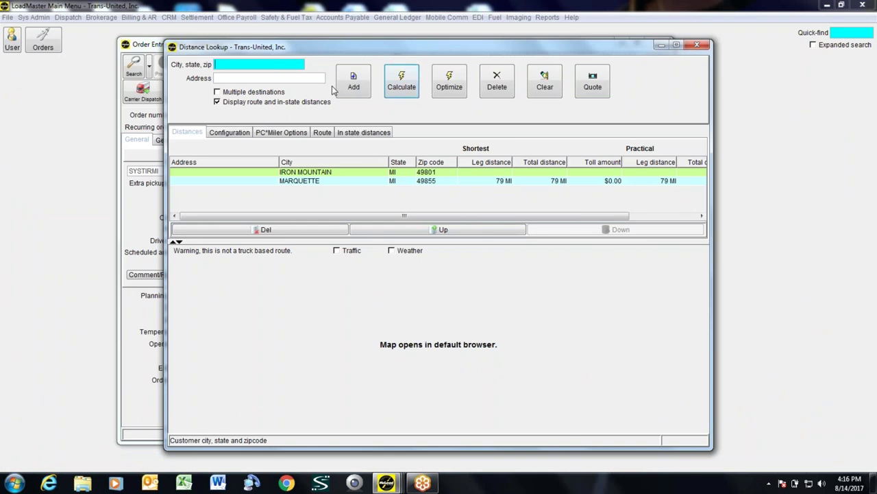
pyautogui.write('GRE')
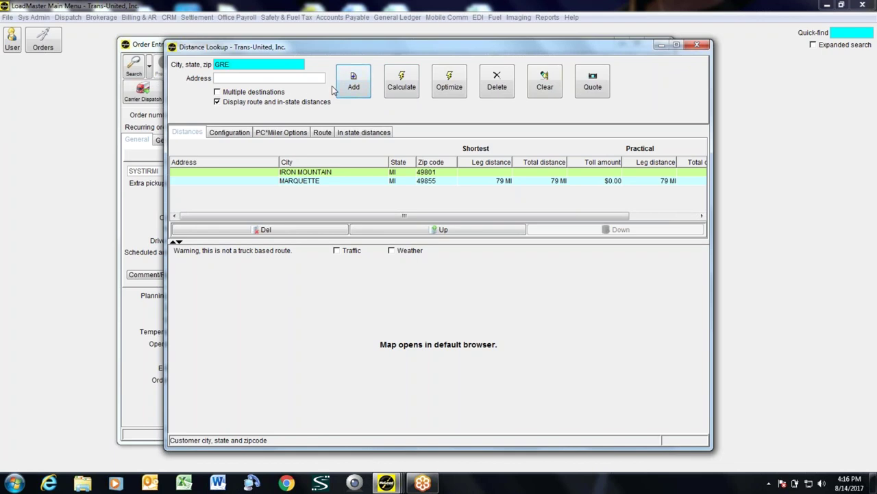
pyautogui.write('N')
pyautogui.press('BackSpace')
pyautogui.press('BackSpace')
pyautogui.press('BackSpace')
pyautogui.press('BackSpace')
pyautogui.press('BackSpace')
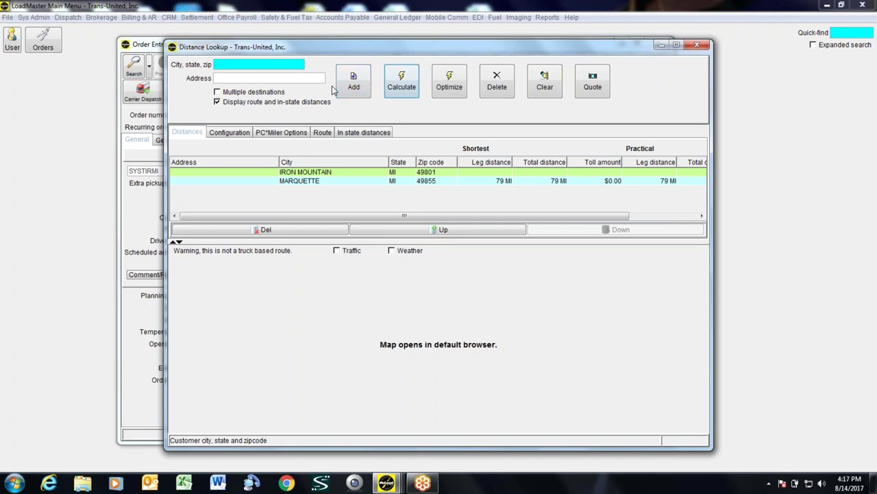
# Add Chelsea, AL as the third stop in the distance lookup using zip code 35043
pyautogui.write('35043')
pyautogui.press('Tab')
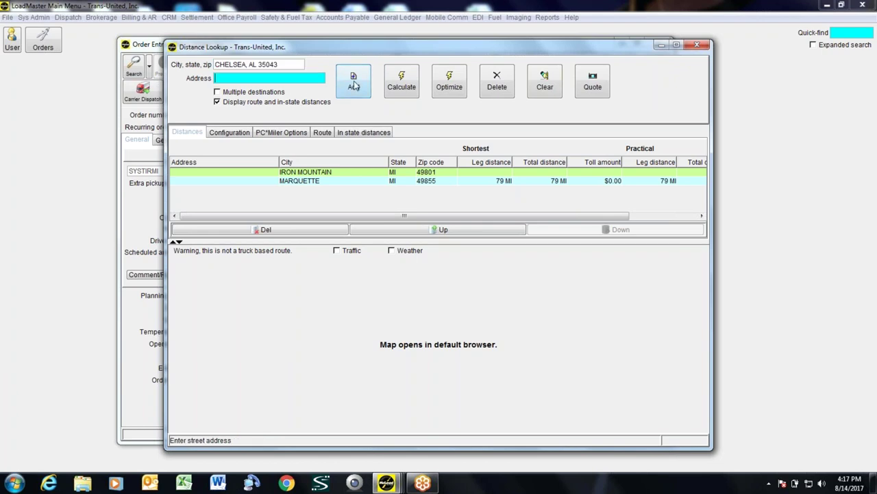
pyautogui.click(353, 85)
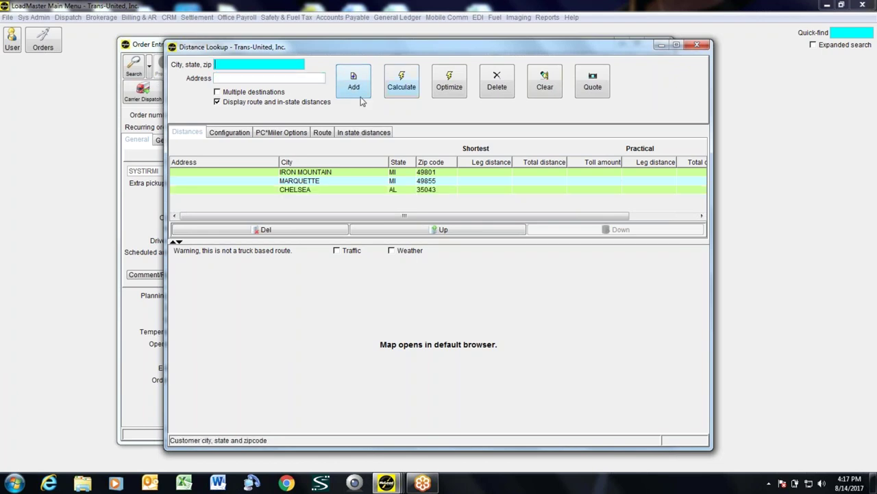
# Calculate the mileage for Iron Mountain, Marquette and Chelsea, examine the route down to Alabama on the map and close it
pyautogui.click(396, 74)
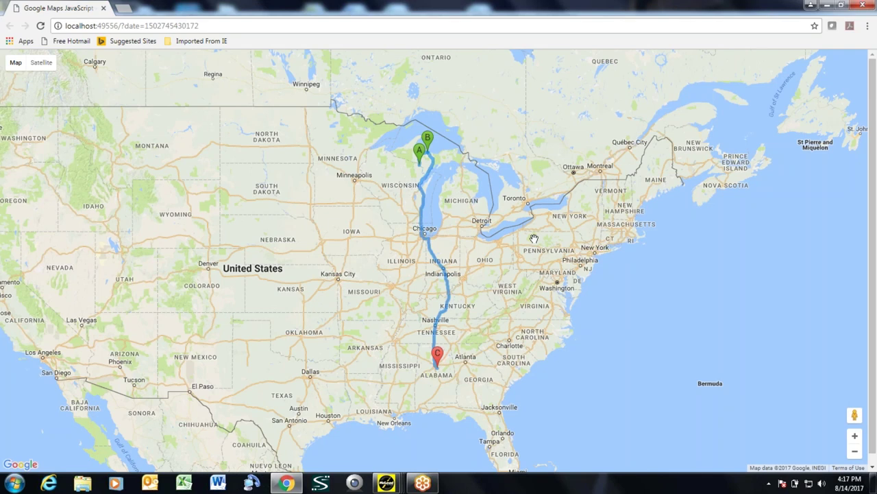
pyautogui.scroll(1, 552, 200)
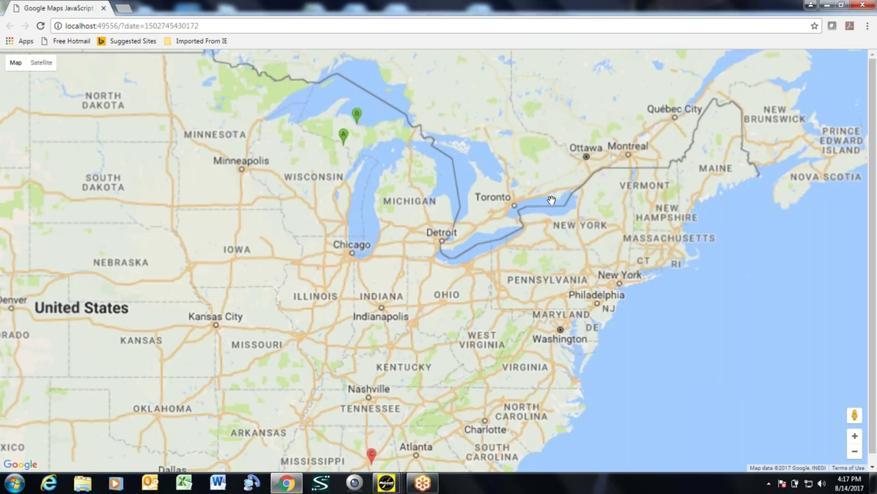
pyautogui.moveTo(442, 329)
pyautogui.mouseDown()
pyautogui.moveTo(464, 228)
pyautogui.moveTo(473, 222)
pyautogui.mouseUp()
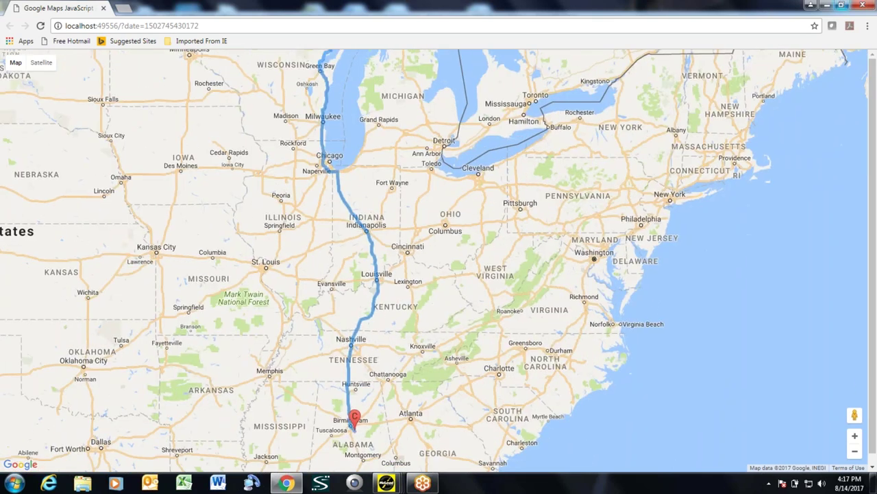
pyautogui.click(855, 7)
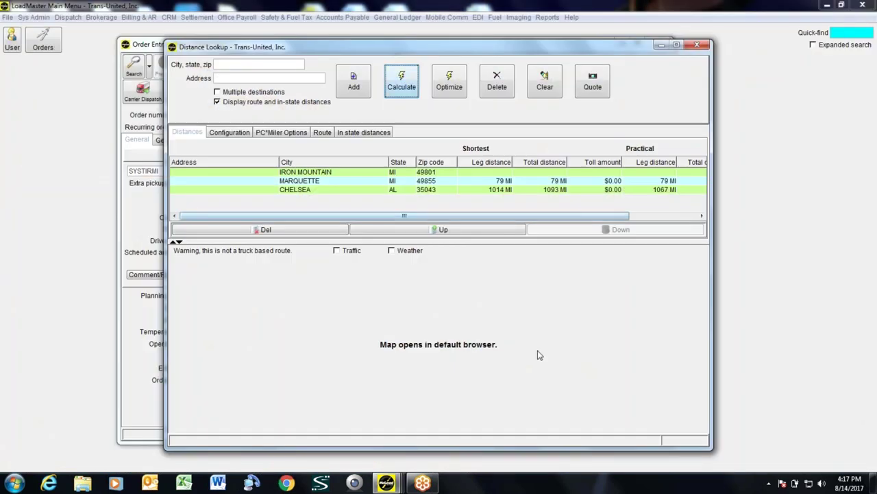
# Move the Chelsea stop ahead of Marquette, recalculate the distances and view the new route map before closing it
pyautogui.click(394, 190)
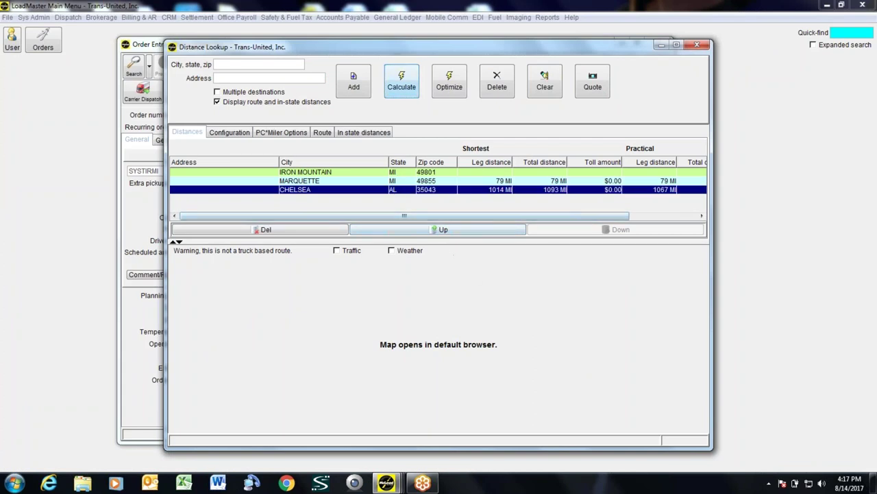
pyautogui.click(510, 231)
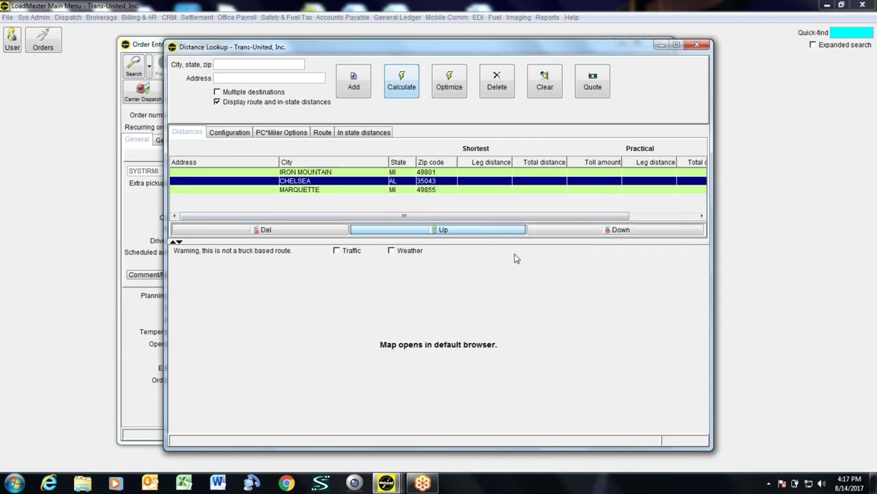
pyautogui.click(411, 84)
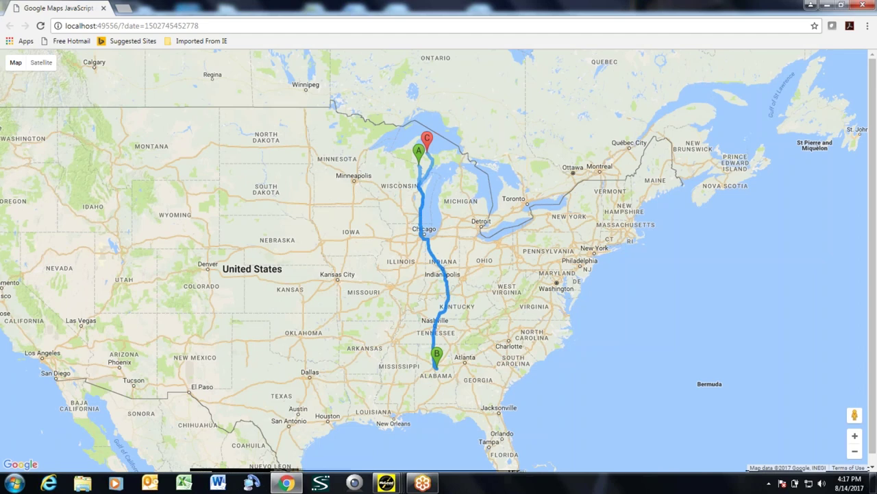
pyautogui.click(861, 6)
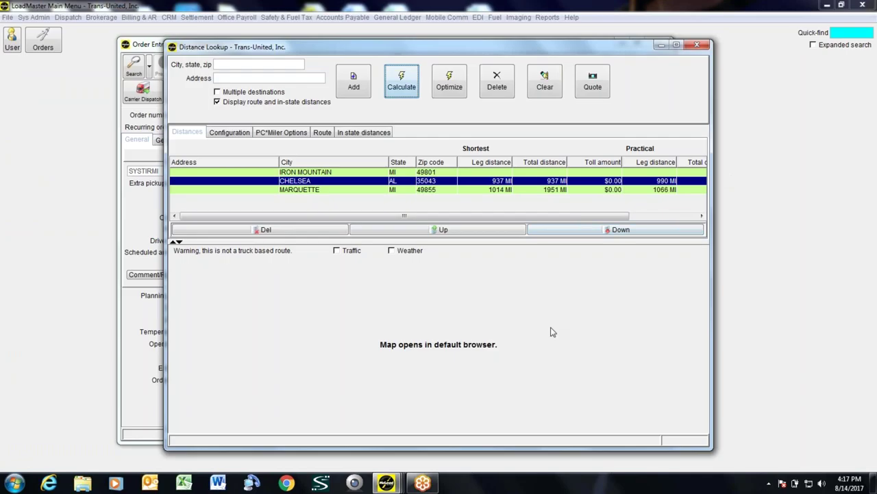
# Optimize the stop order in the distance lookup, view the resulting route map, and close the map and the lookup
pyautogui.click(463, 85)
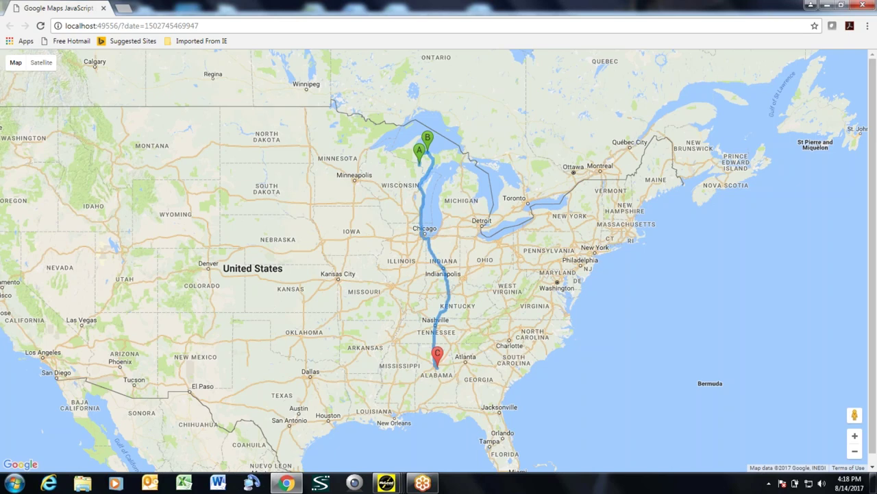
pyautogui.click(862, 5)
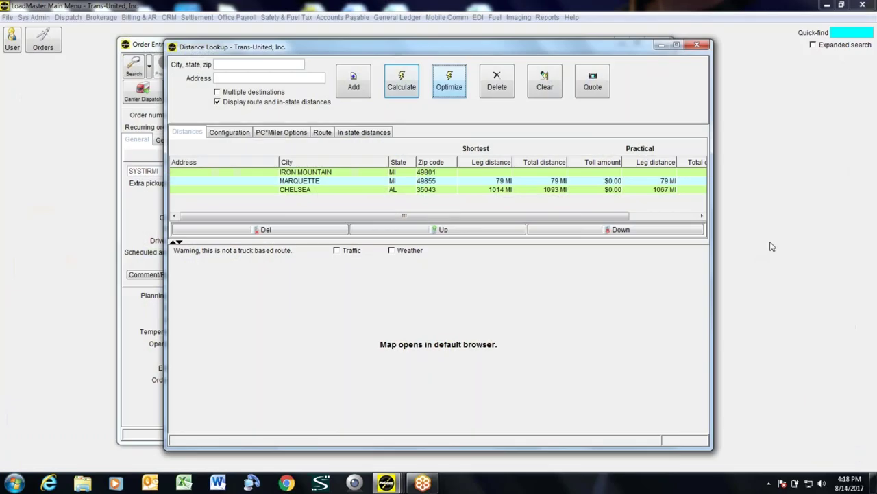
pyautogui.click(695, 46)
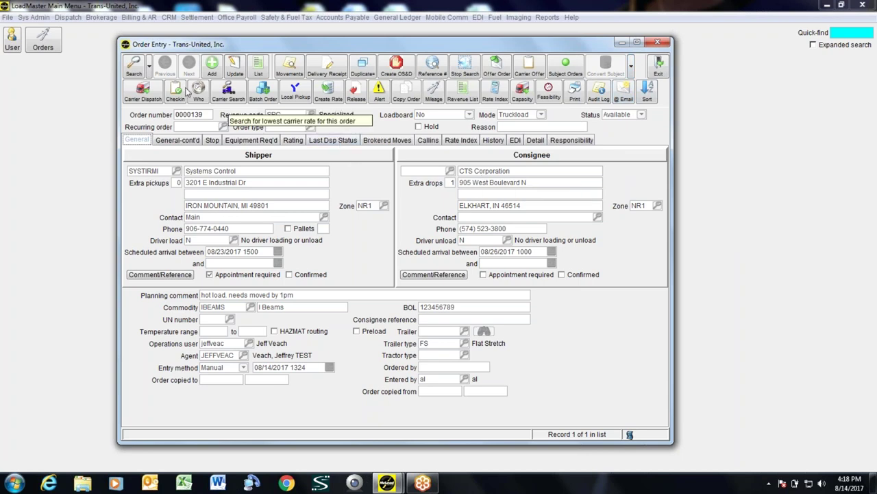
# Search for all orders with the Less Than Truck (LTL) revenue code
pyautogui.click(134, 64)
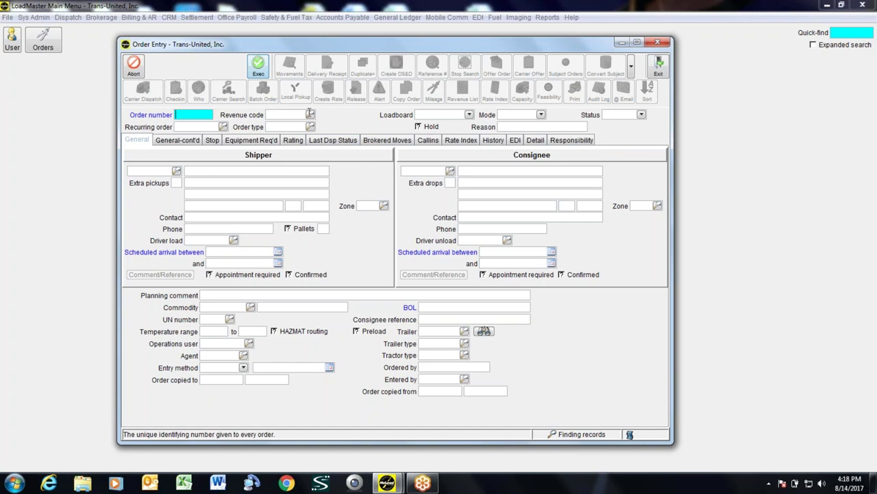
pyautogui.click(311, 114)
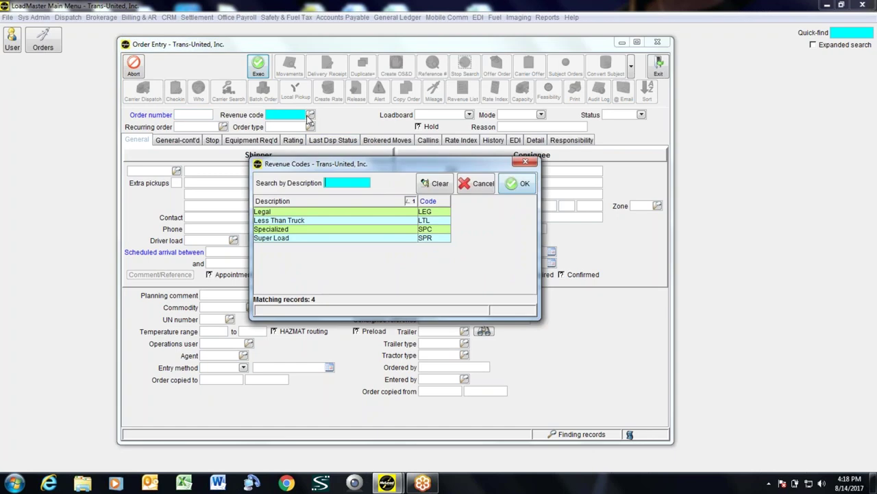
pyautogui.click(298, 221)
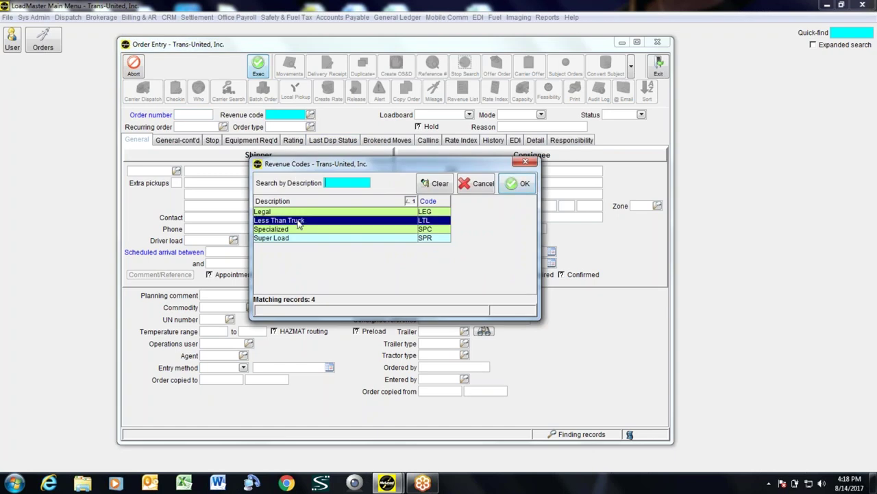
pyautogui.click(519, 183)
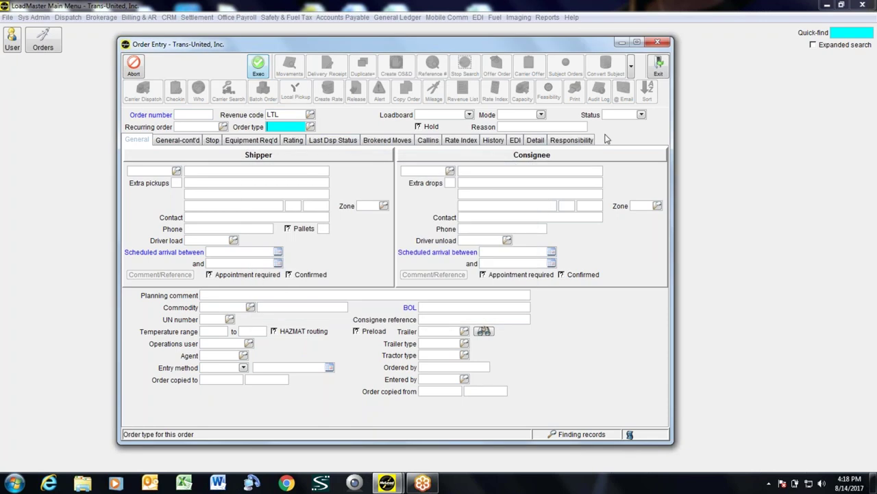
pyautogui.click(631, 65)
pyautogui.click(631, 68)
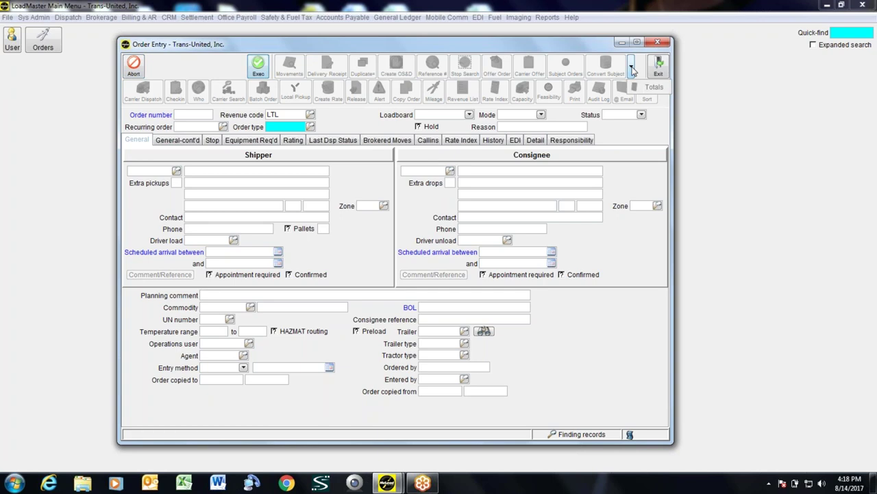
pyautogui.click(258, 66)
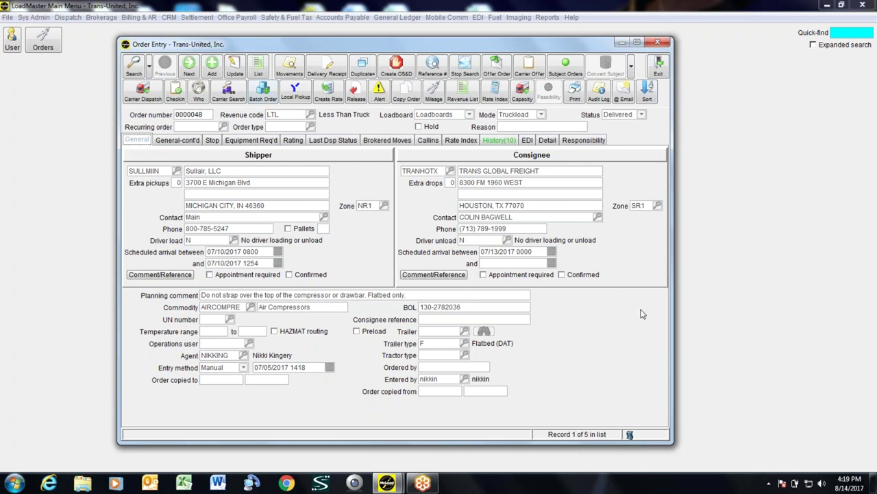
# Review the first found order's rating details and the listing of matching orders, and view the billing distance totals across them
pyautogui.click(290, 143)
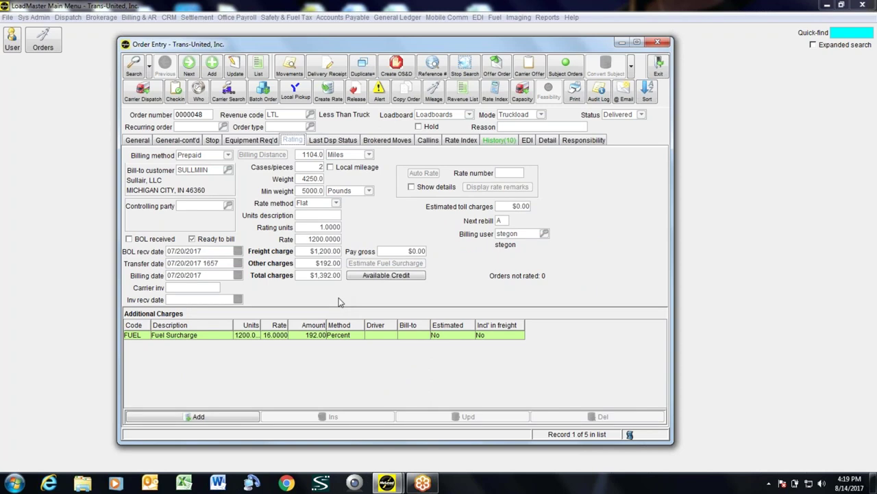
pyautogui.click(258, 66)
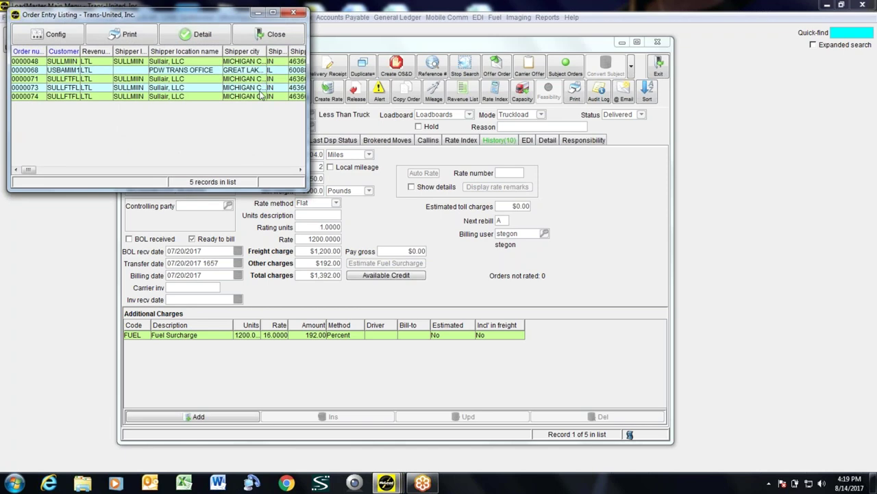
pyautogui.click(278, 38)
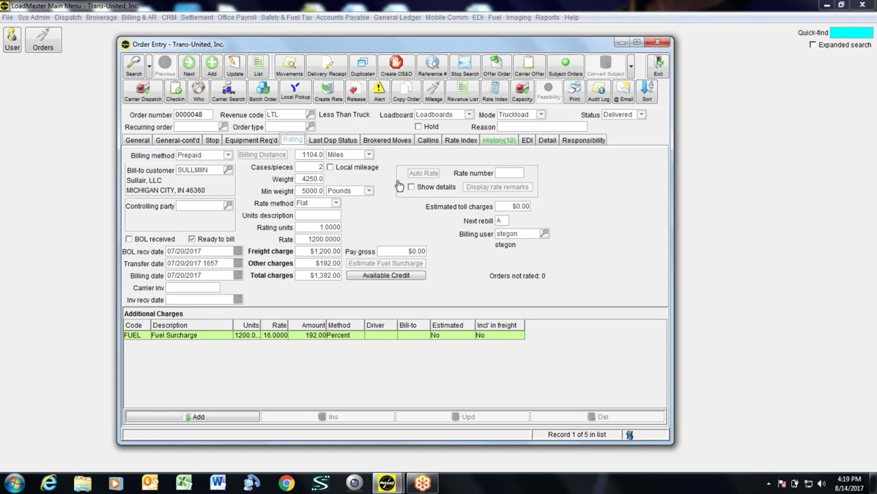
pyautogui.doubleClick(306, 156)
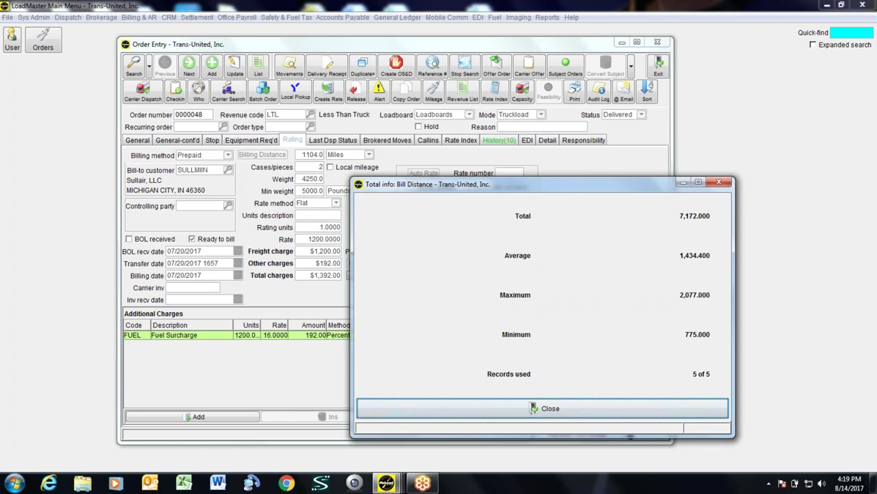
pyautogui.click(550, 408)
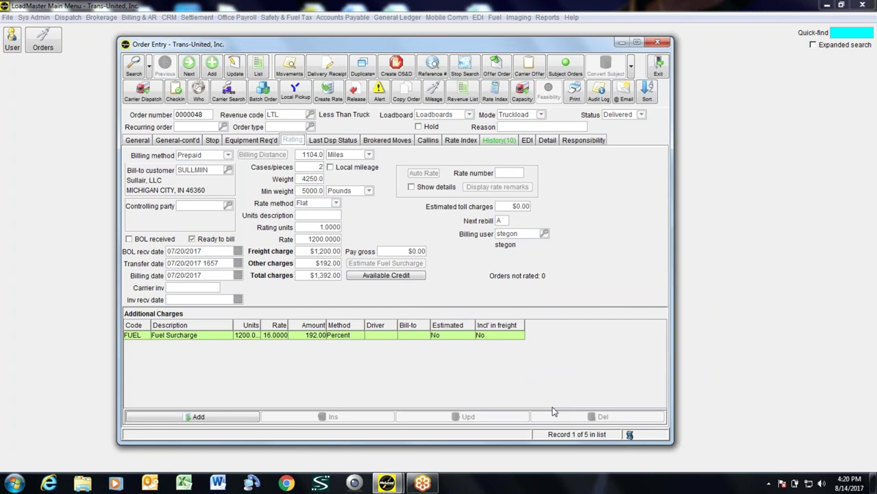
# Create an email screen link to the current search, addressed to one user chosen from the user list
pyautogui.click(625, 91)
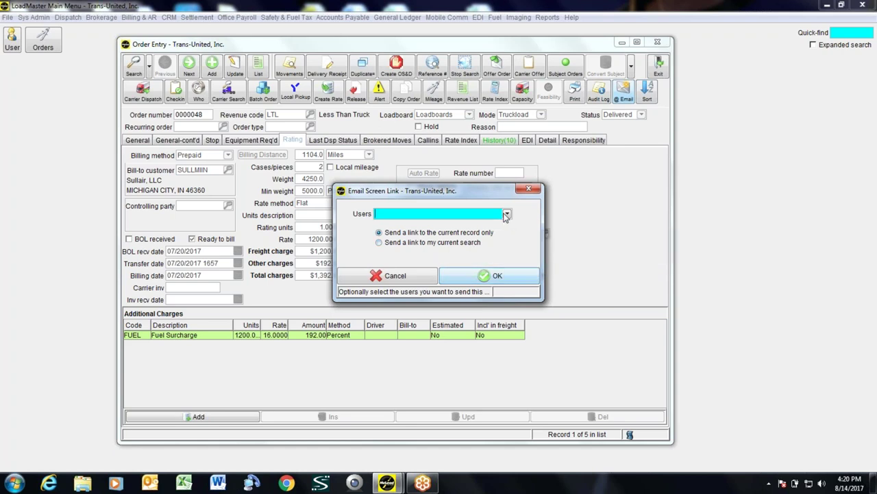
pyautogui.click(457, 243)
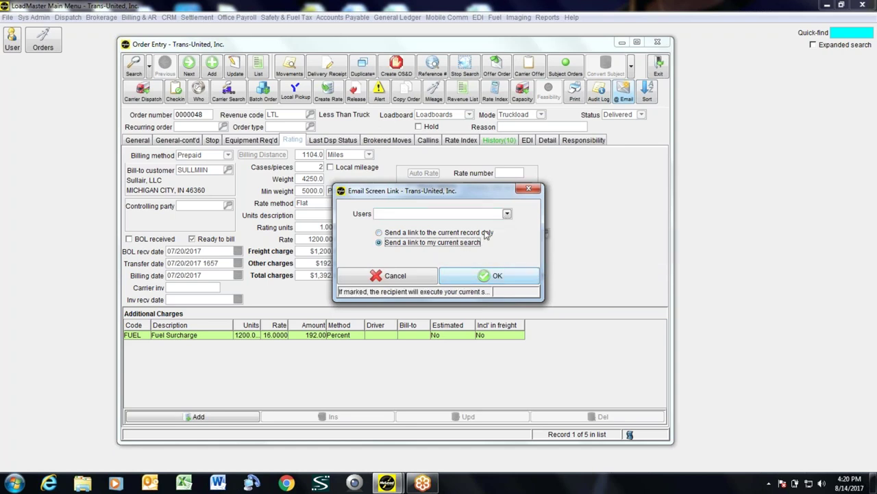
pyautogui.click(506, 214)
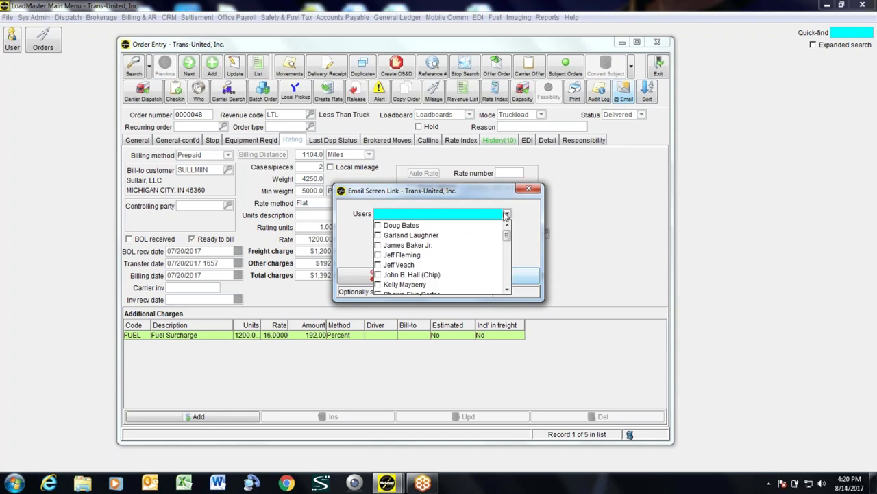
pyautogui.scroll(-2, 464, 248)
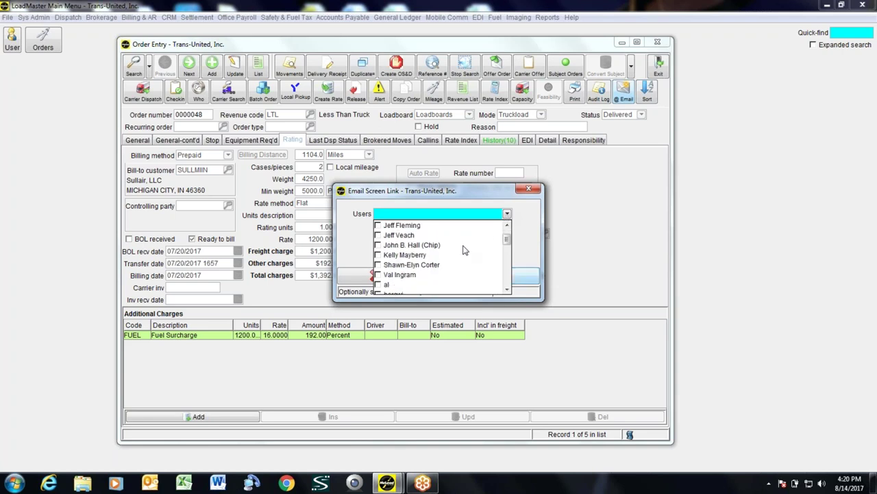
pyautogui.scroll(-1, 465, 250)
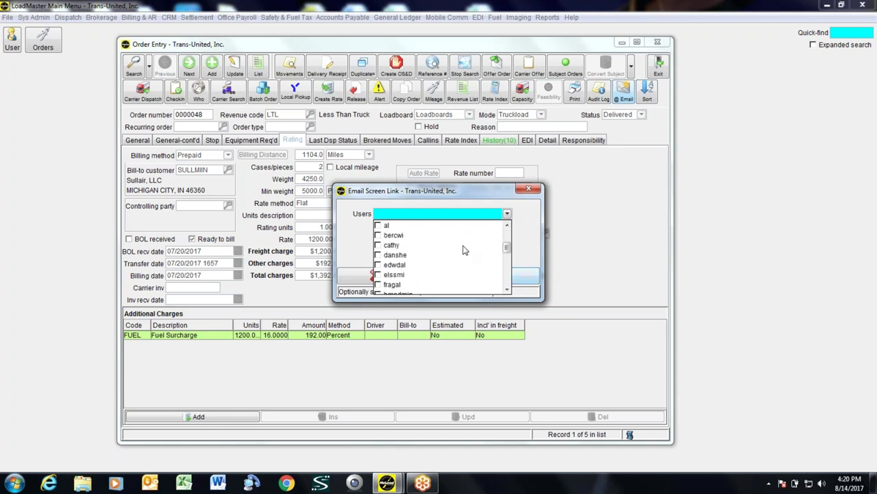
pyautogui.scroll(-1, 465, 251)
pyautogui.scroll(-2, 464, 250)
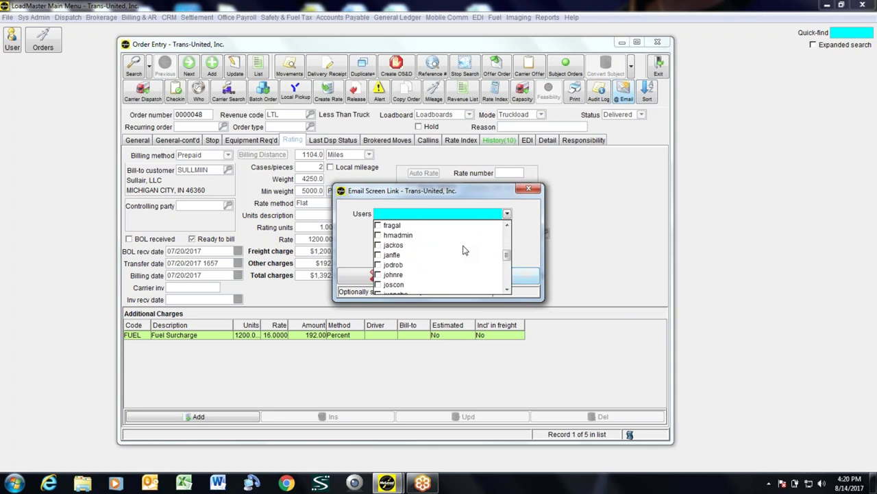
pyautogui.scroll(-1, 464, 250)
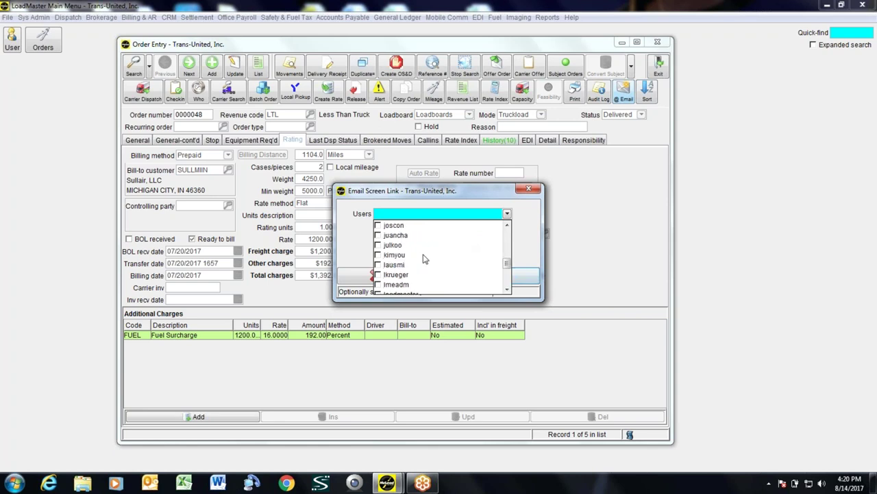
pyautogui.click(378, 254)
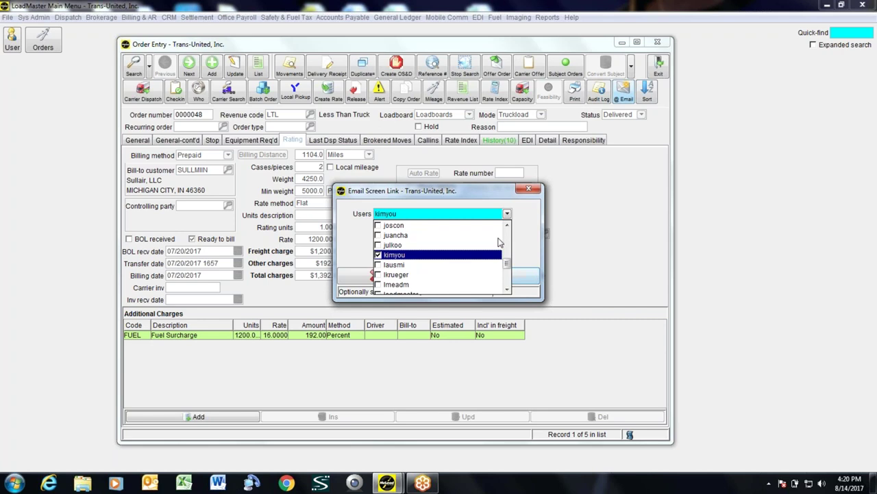
pyautogui.click(528, 245)
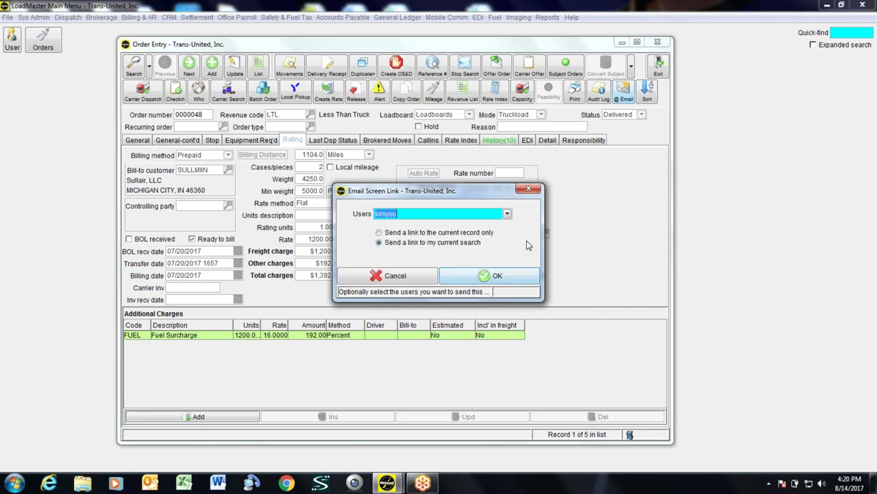
pyautogui.click(491, 277)
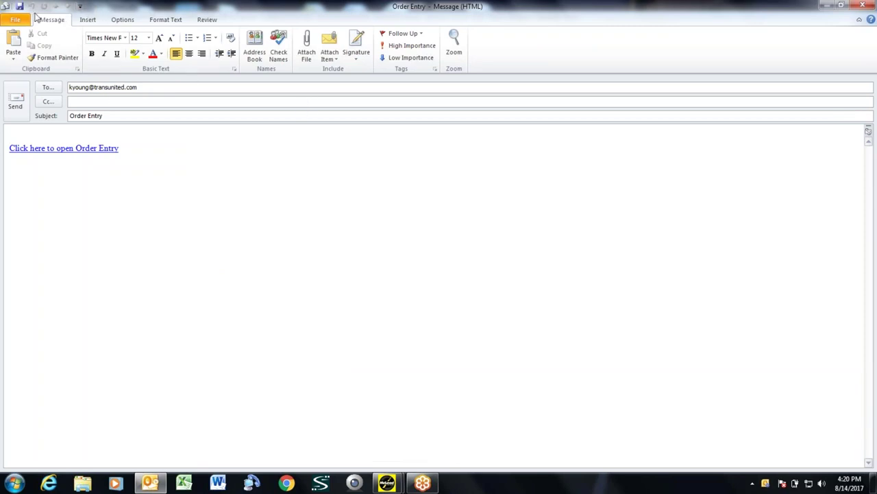
# Send the prepared Order Entry link message from the Outlook window
pyautogui.click(8, 22)
pyautogui.click(9, 22)
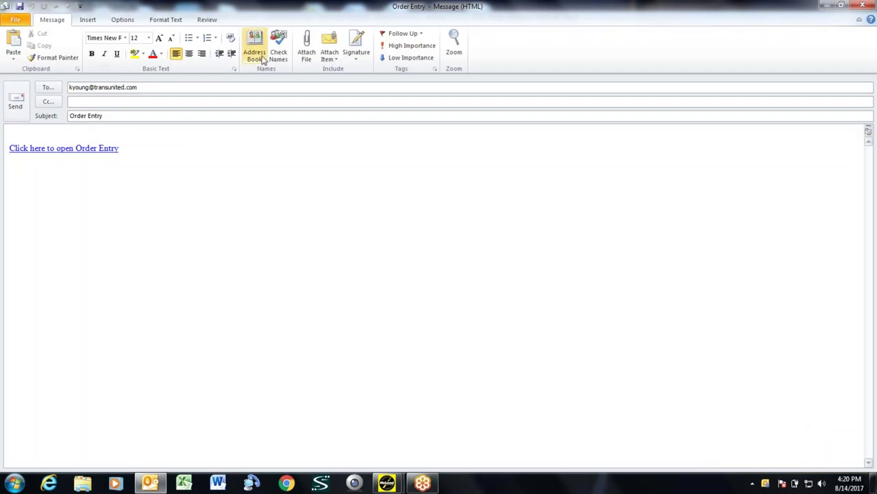
pyautogui.click(15, 98)
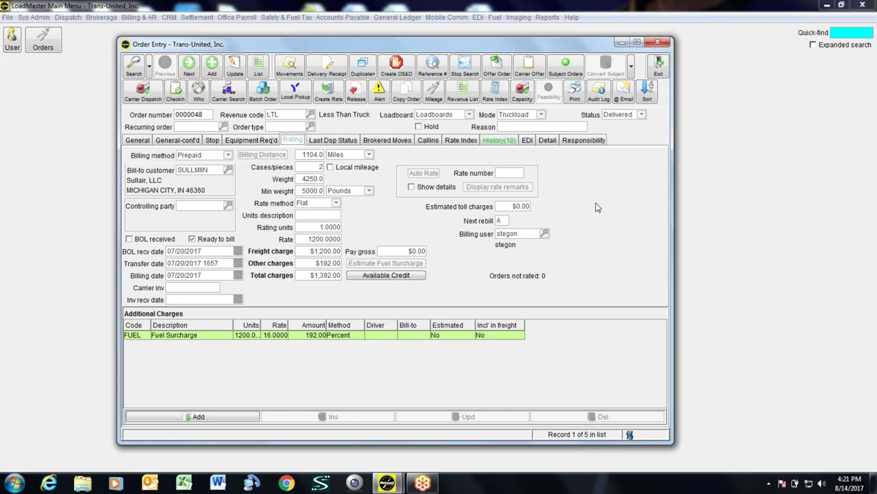
# Open the current order's audit log and view the change details of its earliest entry and the one recorded directly after it
pyautogui.click(599, 93)
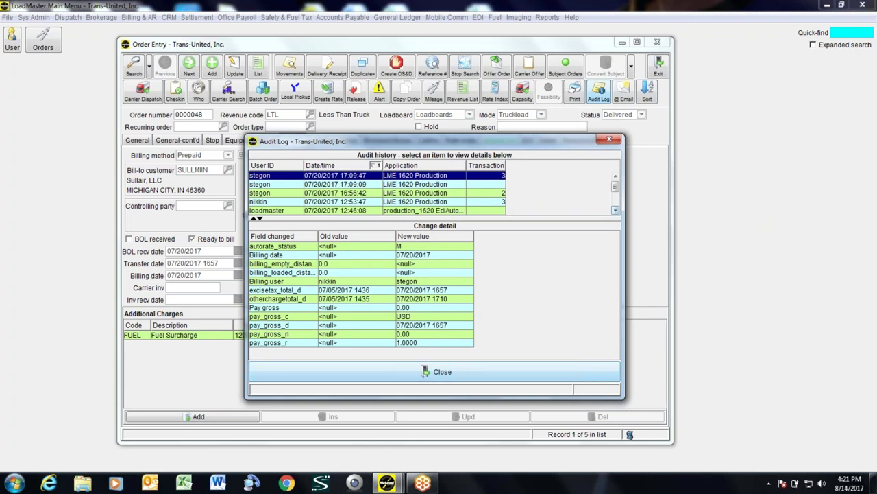
pyautogui.moveTo(616, 186); pyautogui.dragTo(616, 201)
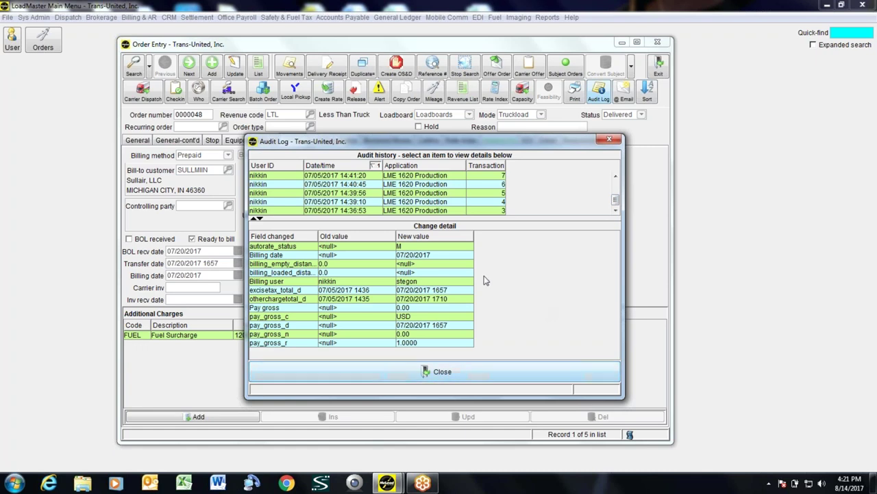
pyautogui.click(436, 210)
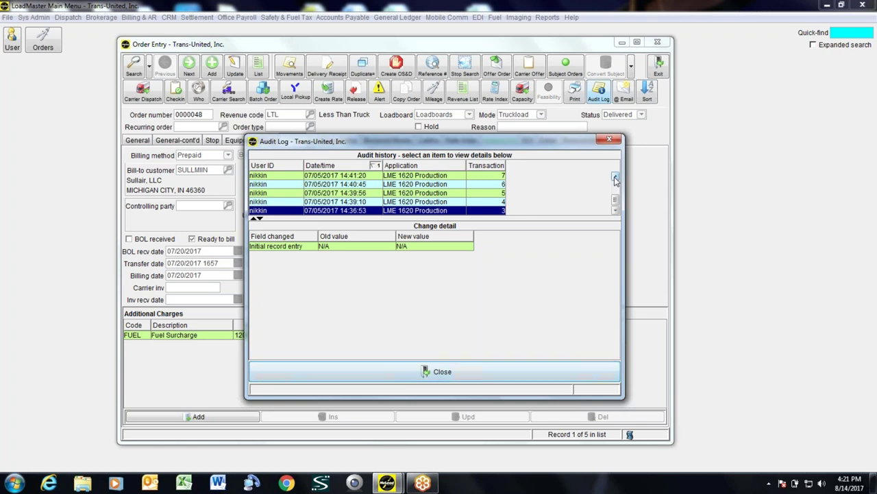
pyautogui.press('Up')
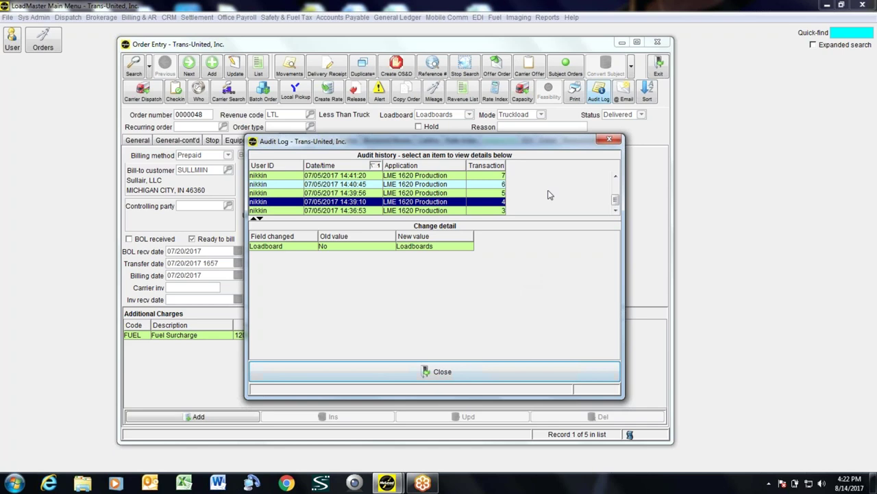
# Look back through the audit history up to the most recent entries and close the audit log
pyautogui.scroll(3, 615, 176)
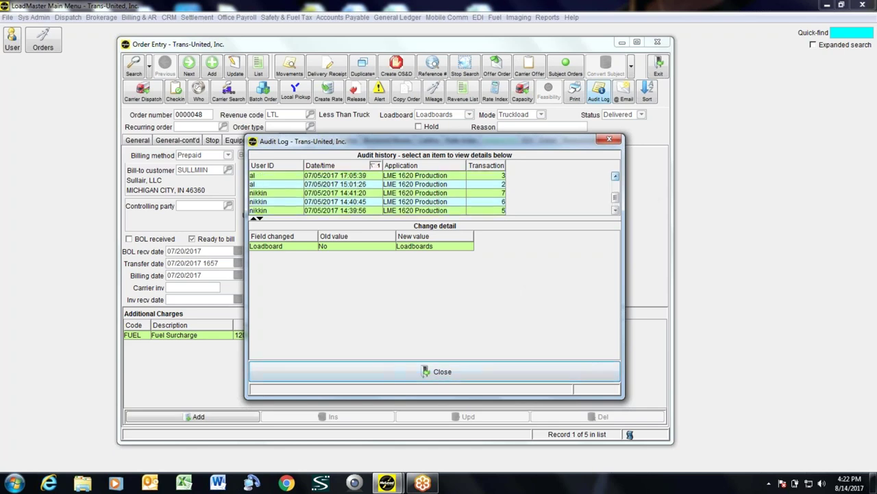
pyautogui.click(615, 175)
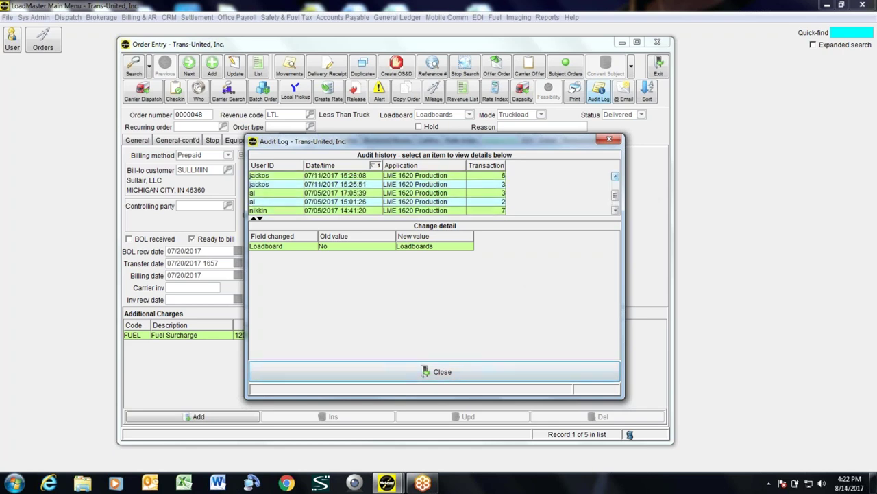
pyautogui.click(615, 175)
pyautogui.click(615, 175)
pyautogui.click(615, 175)
pyautogui.click(615, 175)
pyautogui.click(615, 175)
pyautogui.click(615, 176)
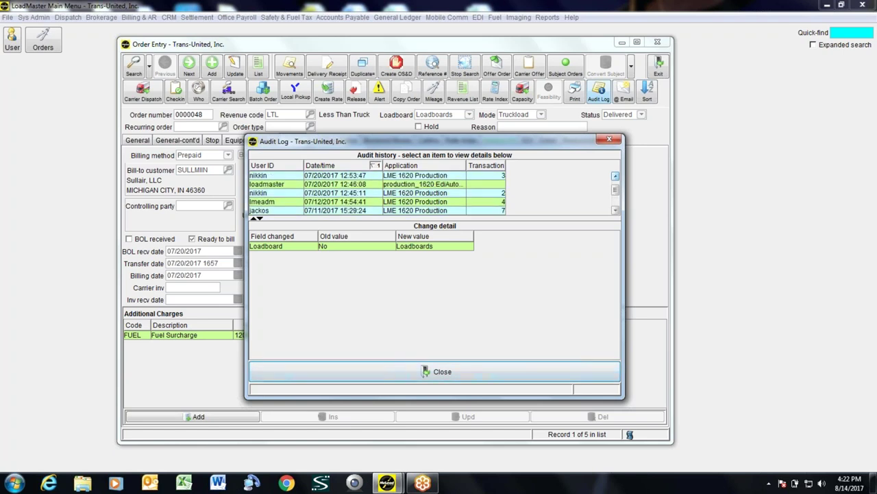
pyautogui.click(615, 176)
pyautogui.click(615, 176)
pyautogui.click(615, 175)
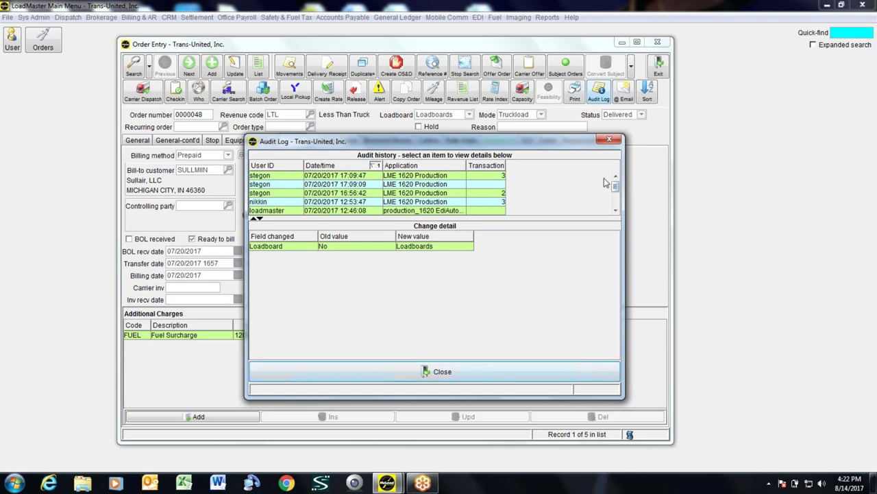
pyautogui.click(609, 139)
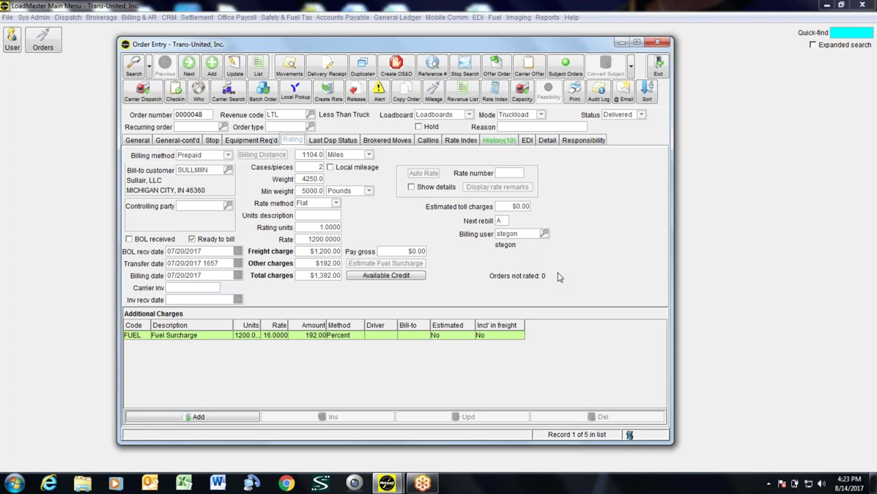
# Check the order's audit log again for the newest recorded change, reopening it to refresh the history, and close it
pyautogui.click(599, 91)
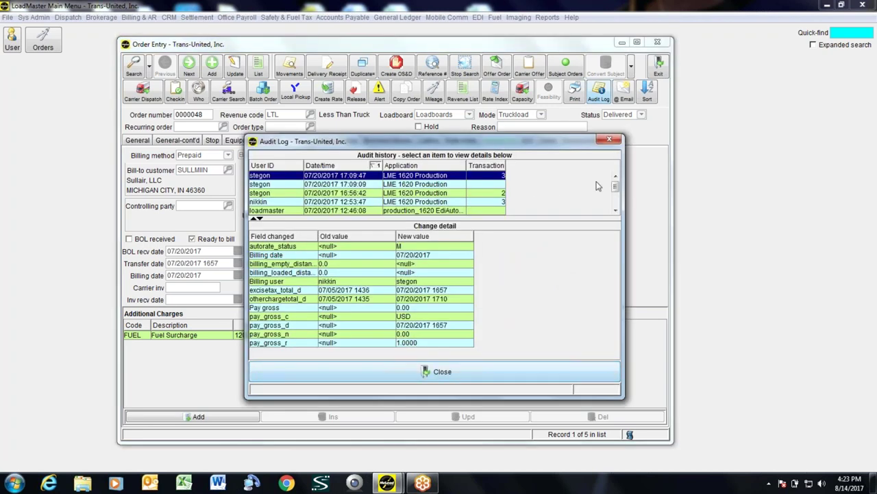
pyautogui.click(611, 140)
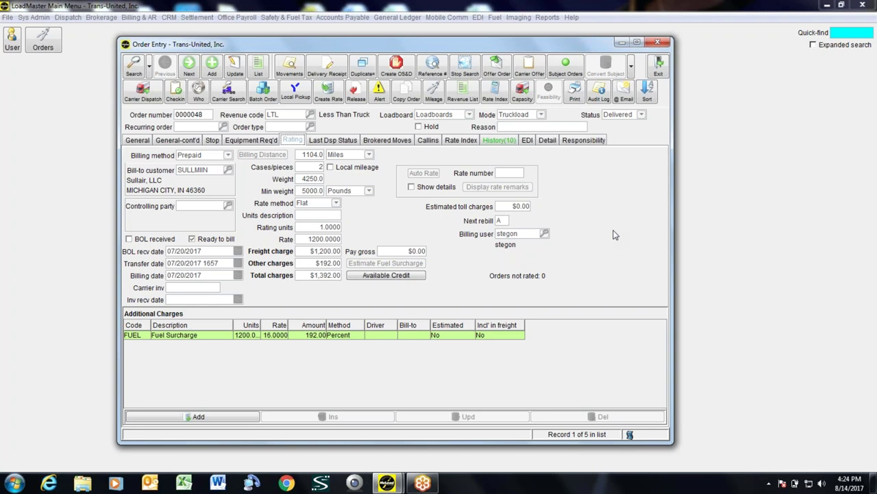
pyautogui.click(600, 96)
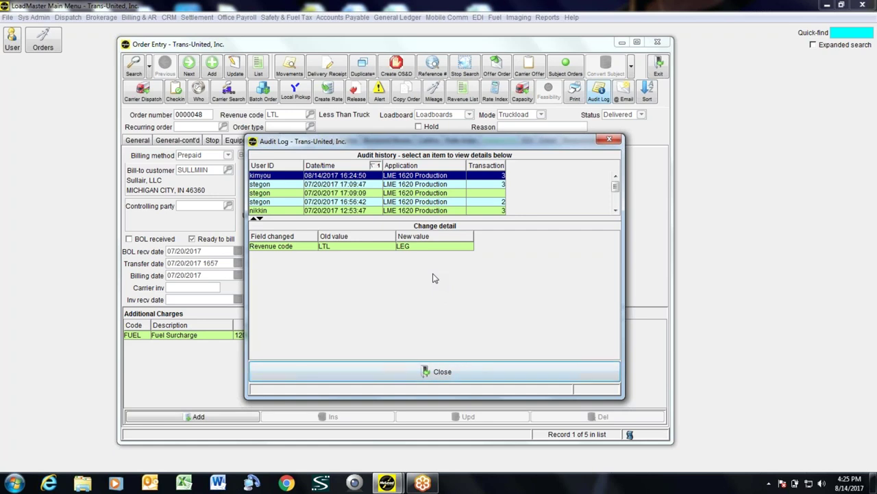
pyautogui.click(442, 372)
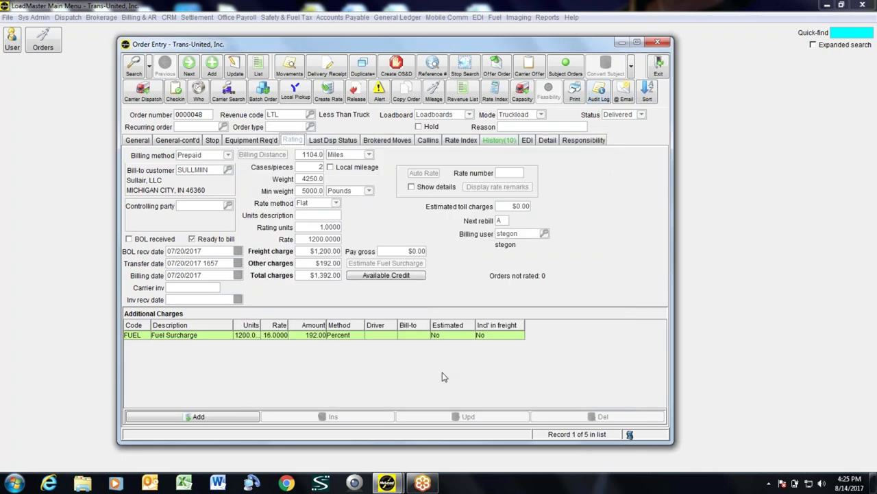